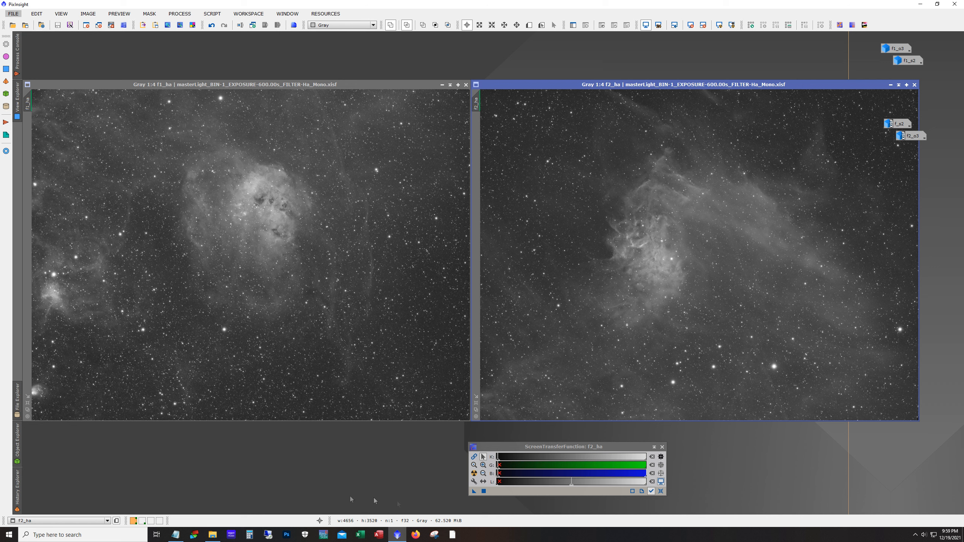
Review the Notepad notes listing the ha, o3 and s2 values for Panel 1 and Panel 2
click(179, 537)
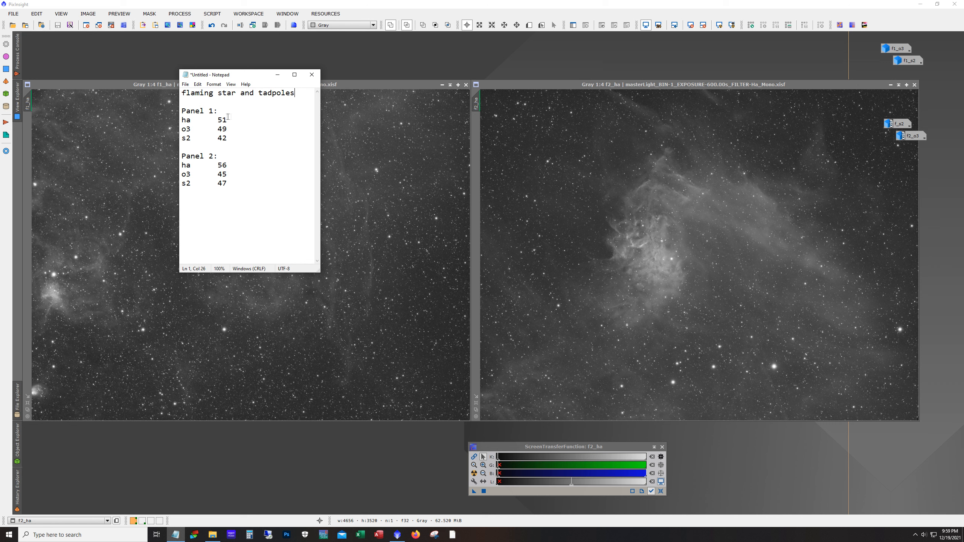
drag(182, 121, 232, 198)
click(262, 212)
click(281, 75)
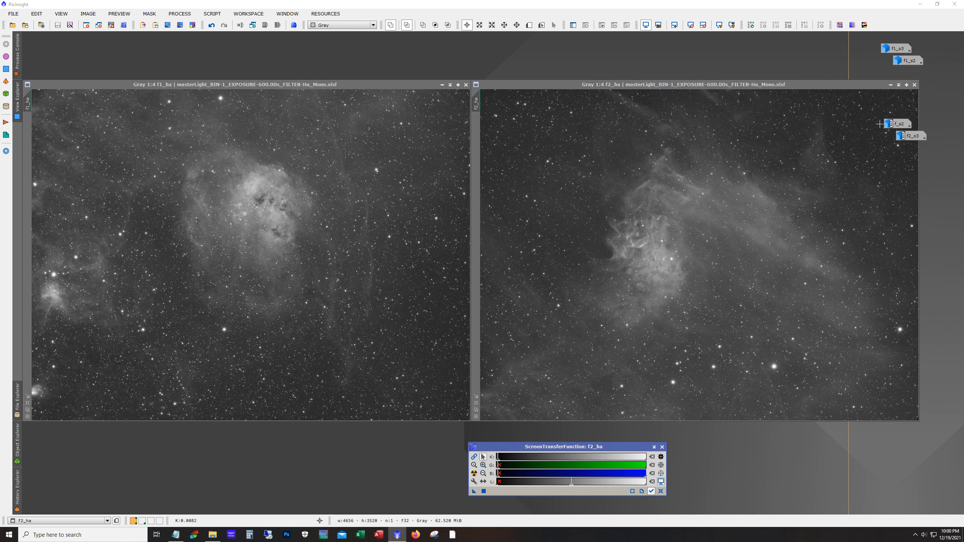
Minimize the f2_ha image and examine the nebula detail in the f1_ha image at 2:1 magnification
click(891, 85)
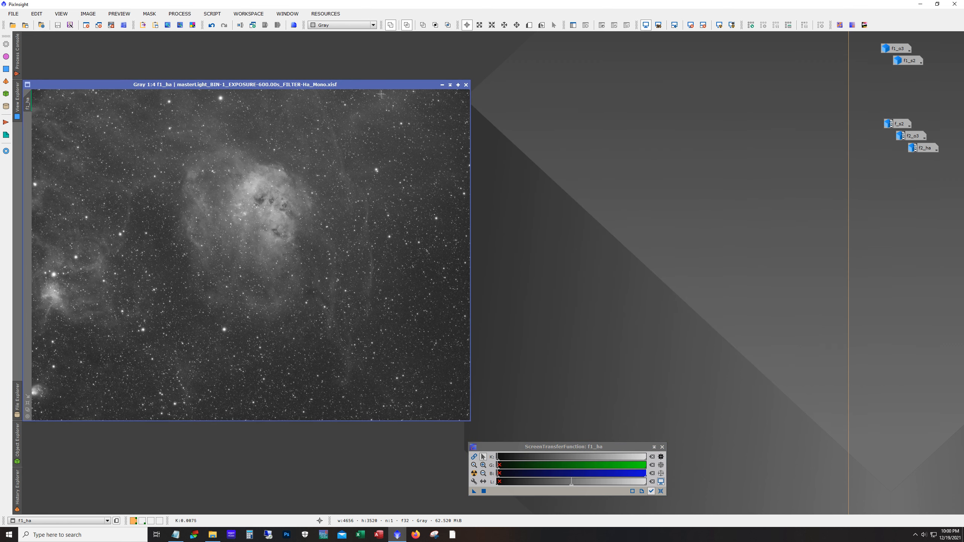
drag(340, 88, 482, 76)
scroll(489, 258, up, 4)
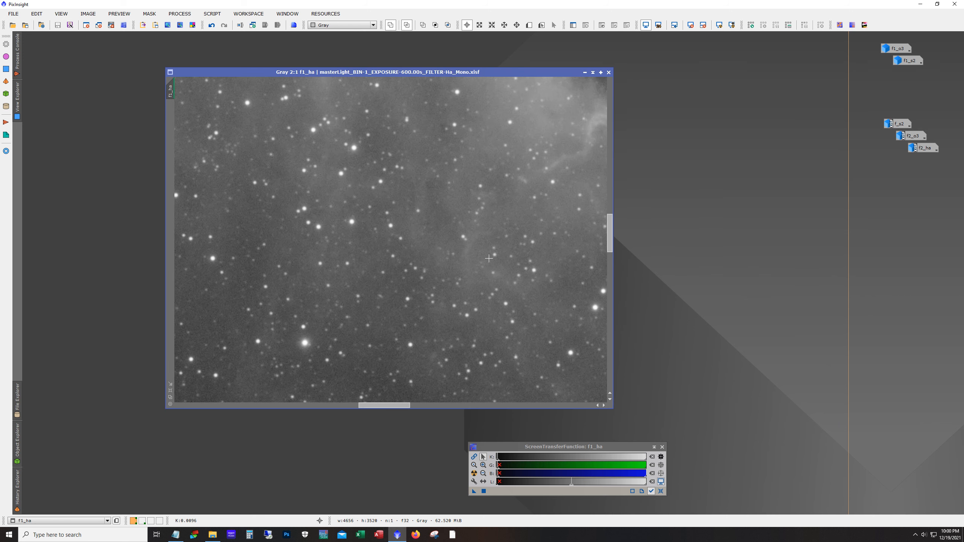
scroll(489, 258, down, 1)
drag(610, 268, 614, 224)
scroll(569, 247, up, 1)
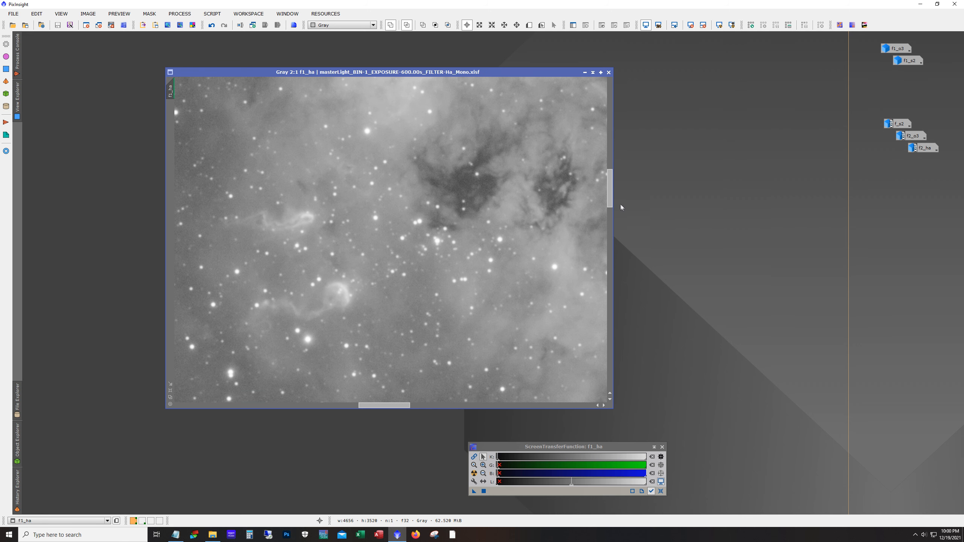
drag(610, 203, 619, 175)
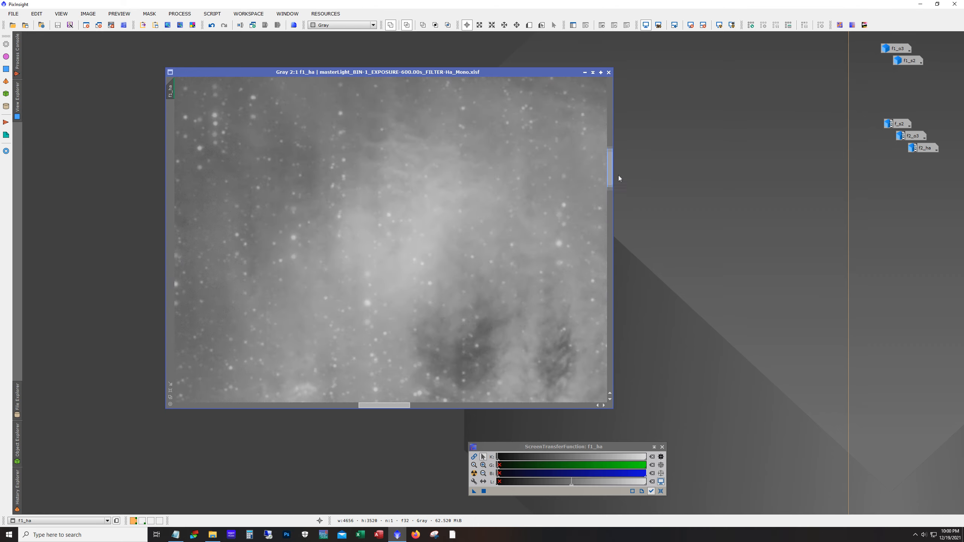
Restore the f1_o3 image, place it over f1_ha and examine its nebula and frame edges
double_click(898, 50)
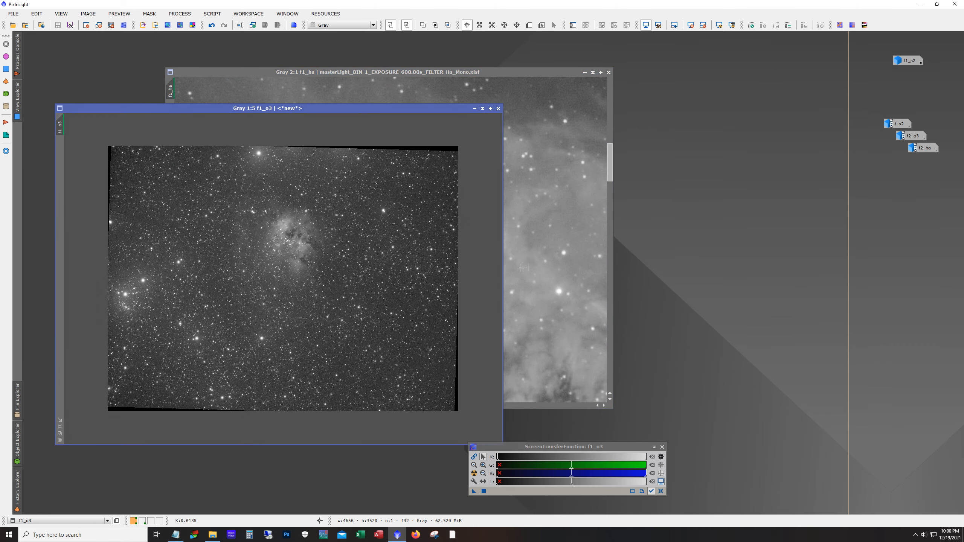
drag(388, 108, 500, 72)
scroll(397, 238, up, 5)
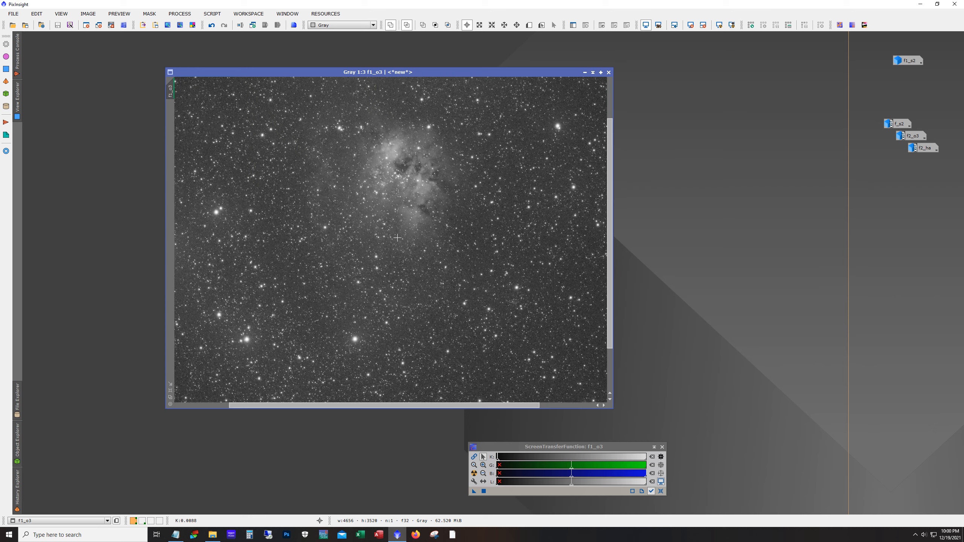
drag(610, 243, 615, 192)
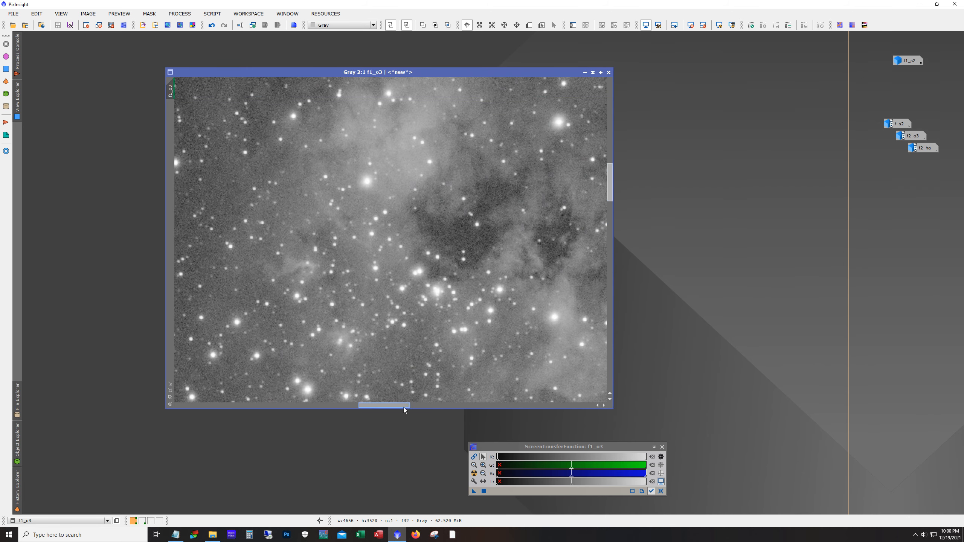
drag(403, 407, 474, 408)
scroll(429, 266, down, 3)
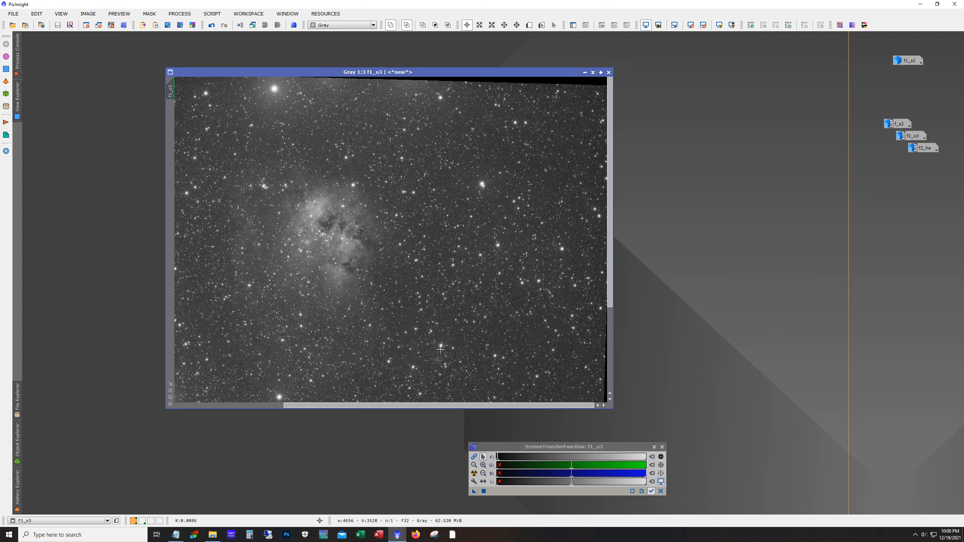
Restore the f1_s2 image, place it over f1_o3 and inspect its stars up close at 5:1 magnification
double_click(901, 61)
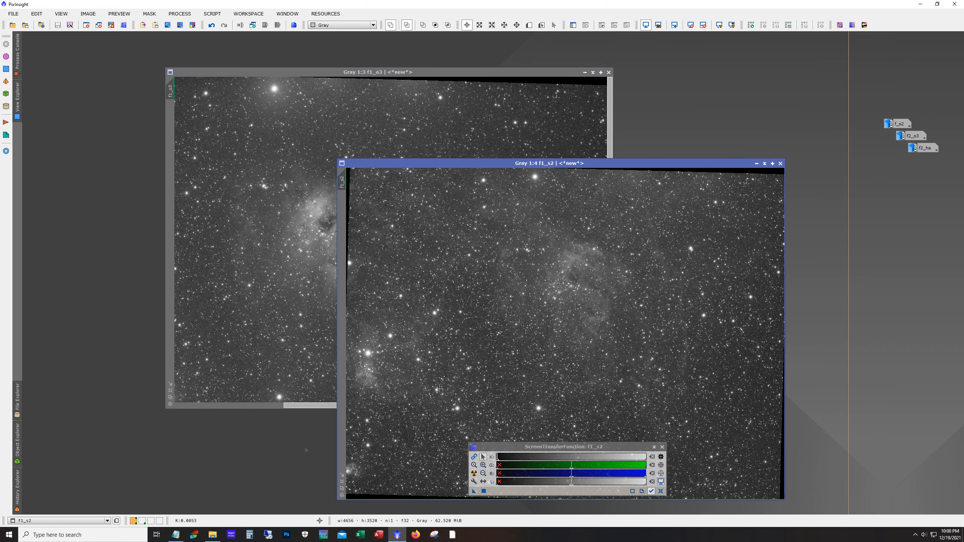
drag(628, 166, 460, 74)
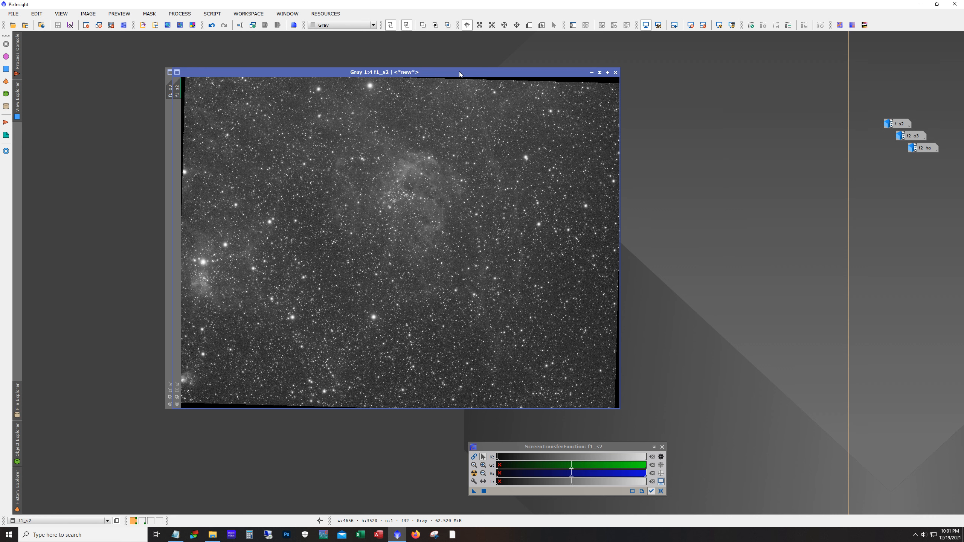
scroll(412, 258, up, 5)
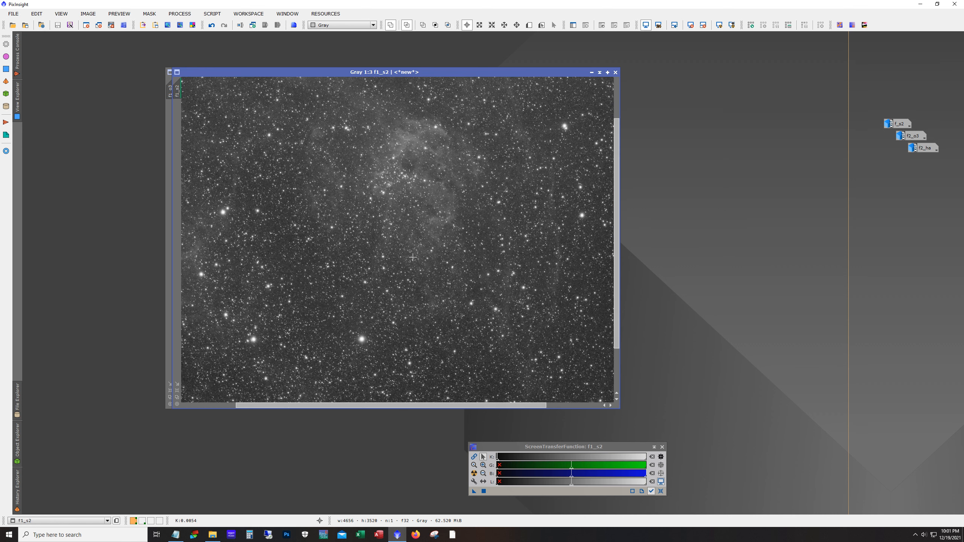
scroll(411, 256, up, 1)
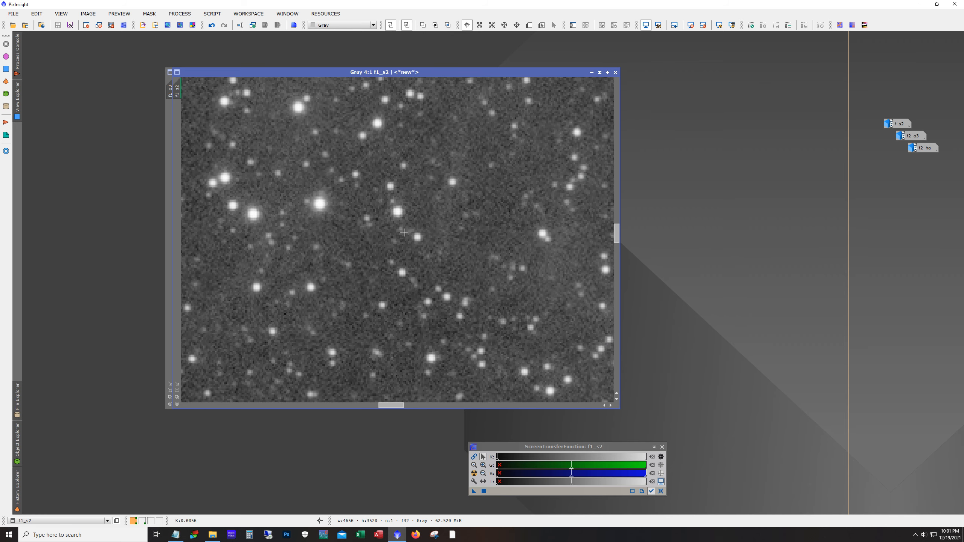
scroll(404, 228, up, 1)
drag(391, 405, 328, 409)
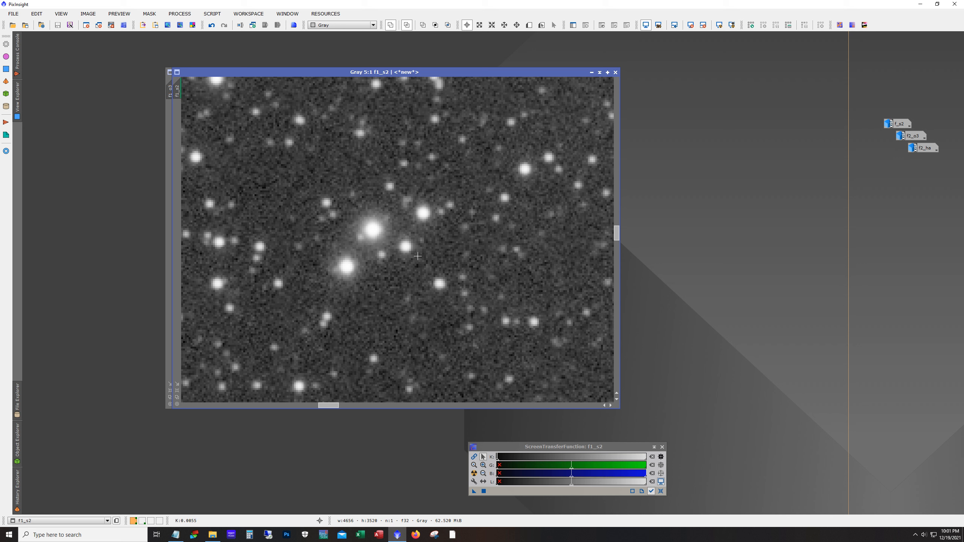
scroll(418, 256, down, 3)
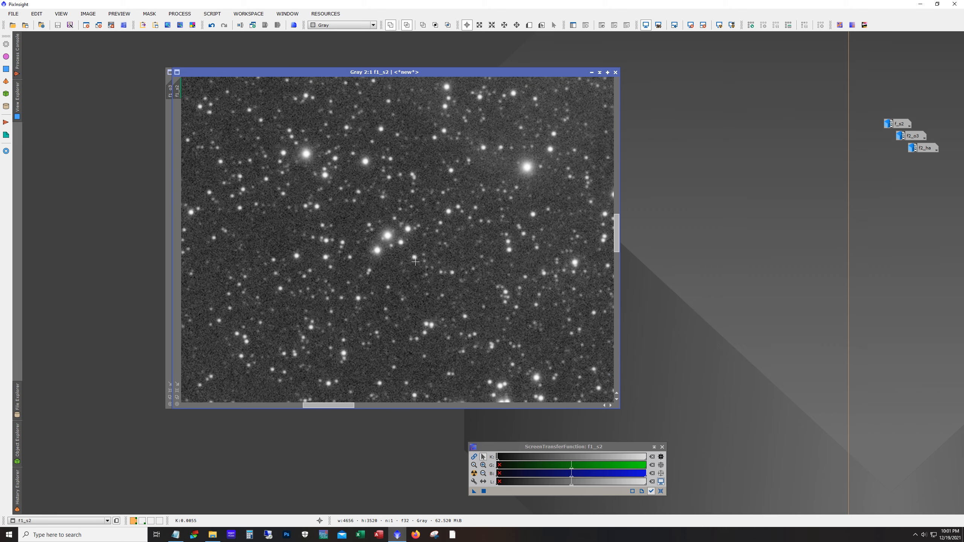
scroll(416, 262, down, 4)
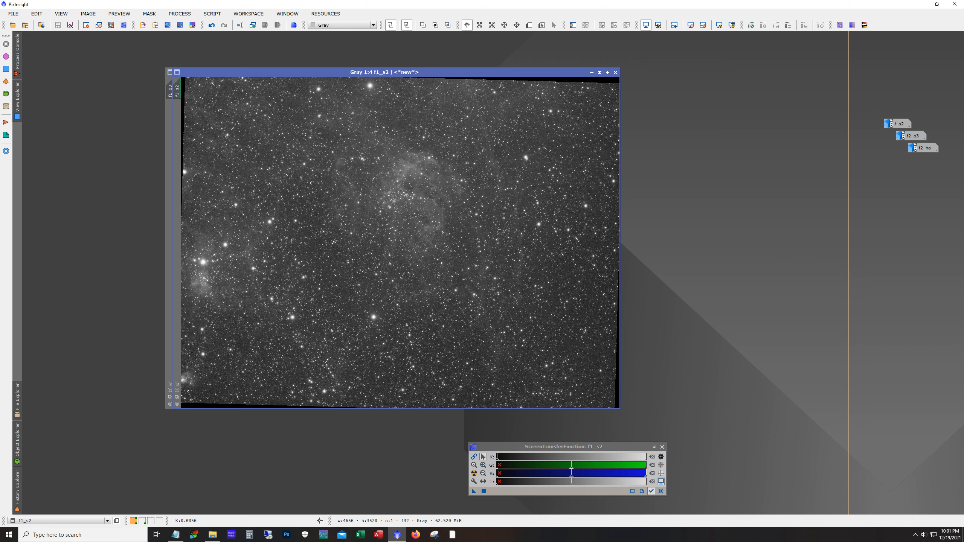
Examine star shapes and background noise across several areas of the f1_s2 image at 5:1 magnification
scroll(416, 295, down, 3)
scroll(420, 285, up, 9)
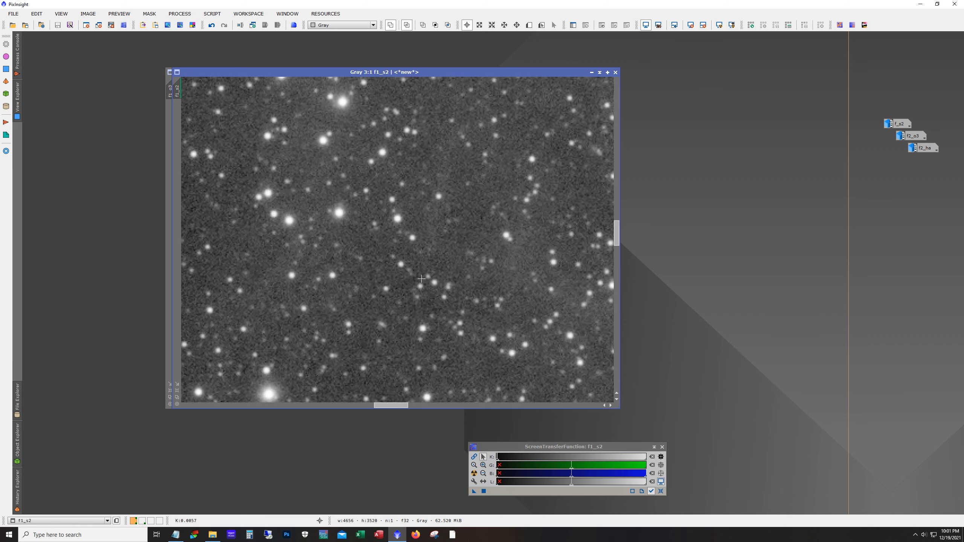
scroll(422, 278, up, 1)
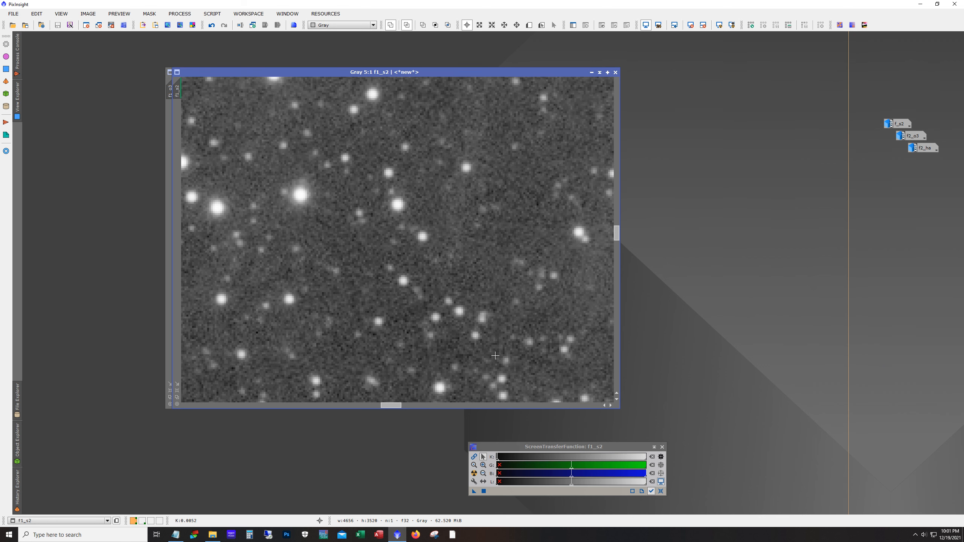
scroll(495, 356, down, 4)
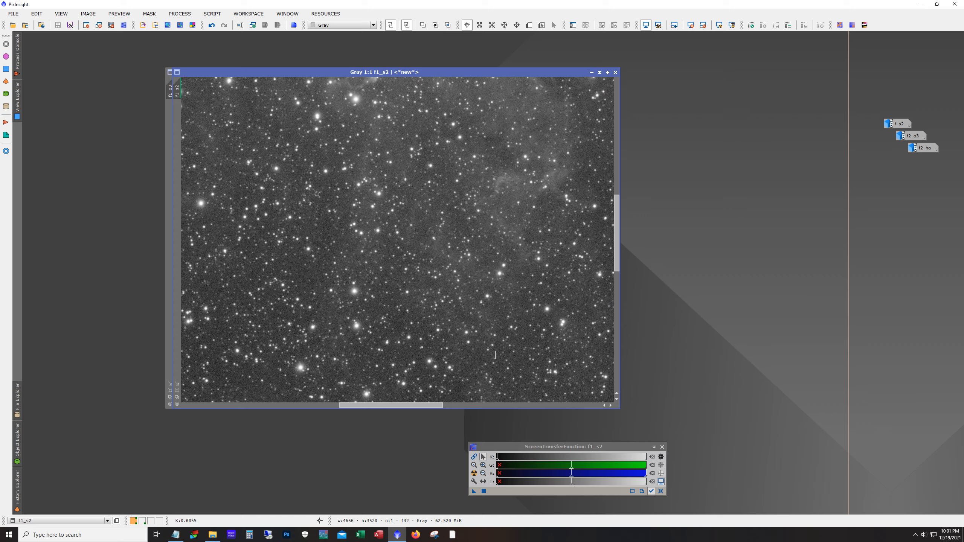
scroll(495, 356, down, 1)
scroll(495, 355, up, 5)
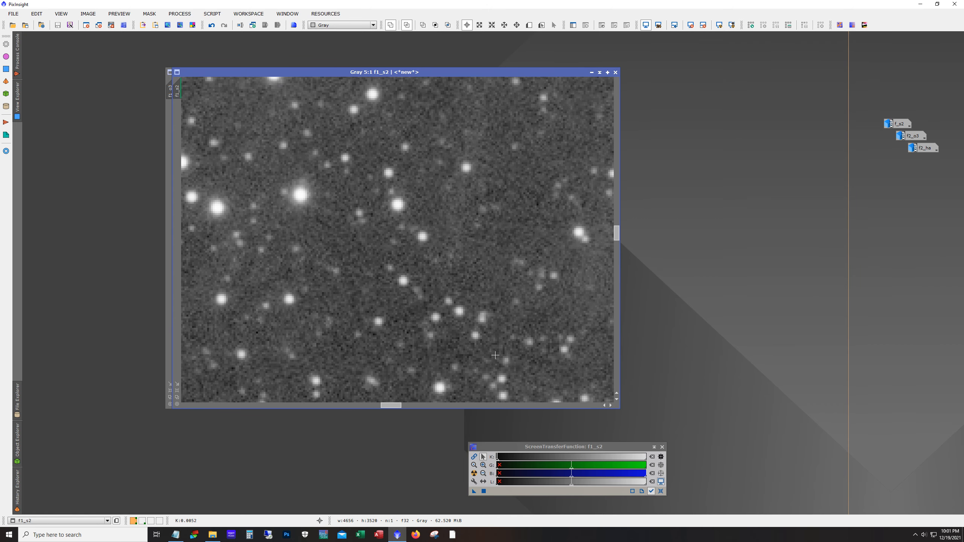
drag(398, 406, 346, 404)
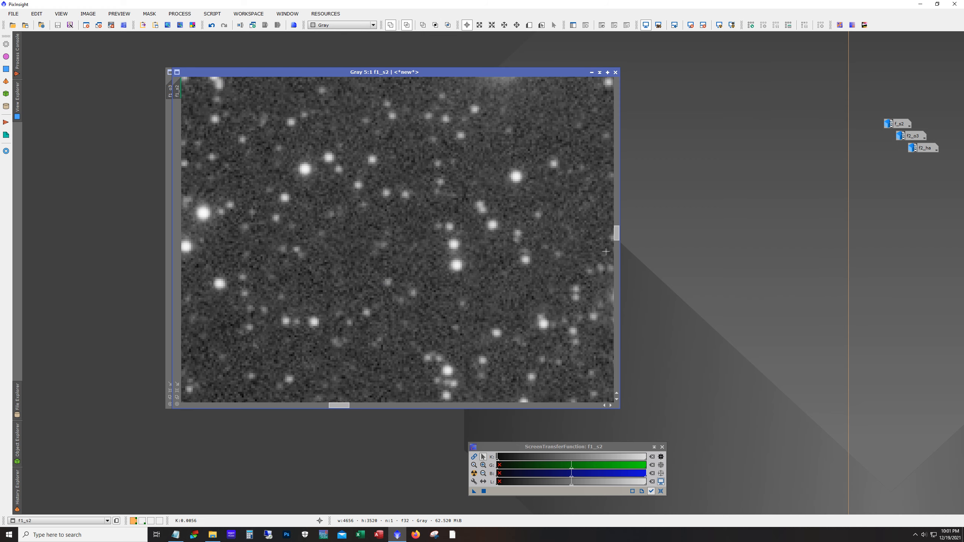
drag(616, 239, 618, 225)
drag(622, 214, 629, 174)
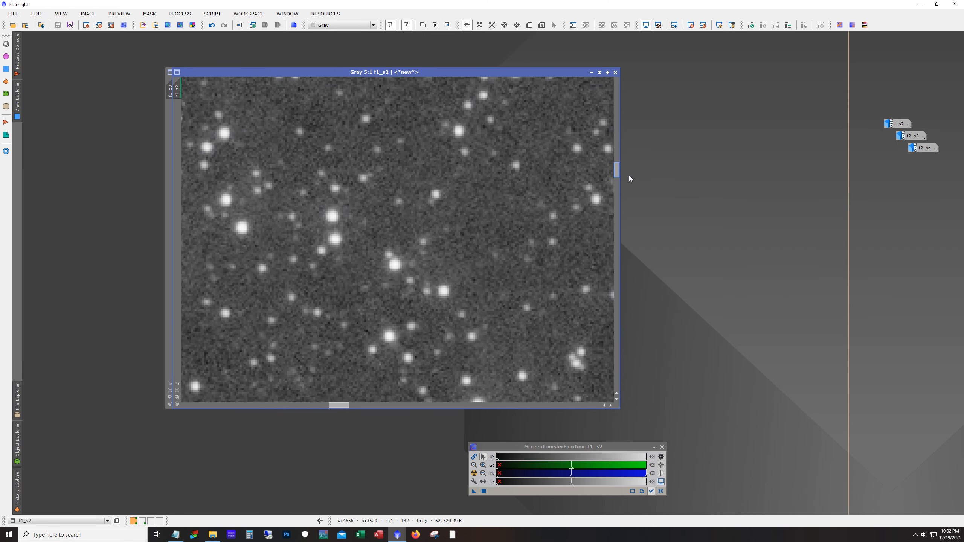
drag(346, 407, 387, 407)
Examine the tadpole structures in f1_s2 at 2:1, followed by the whole frame and its black borders
scroll(385, 328, down, 1)
scroll(384, 328, down, 1)
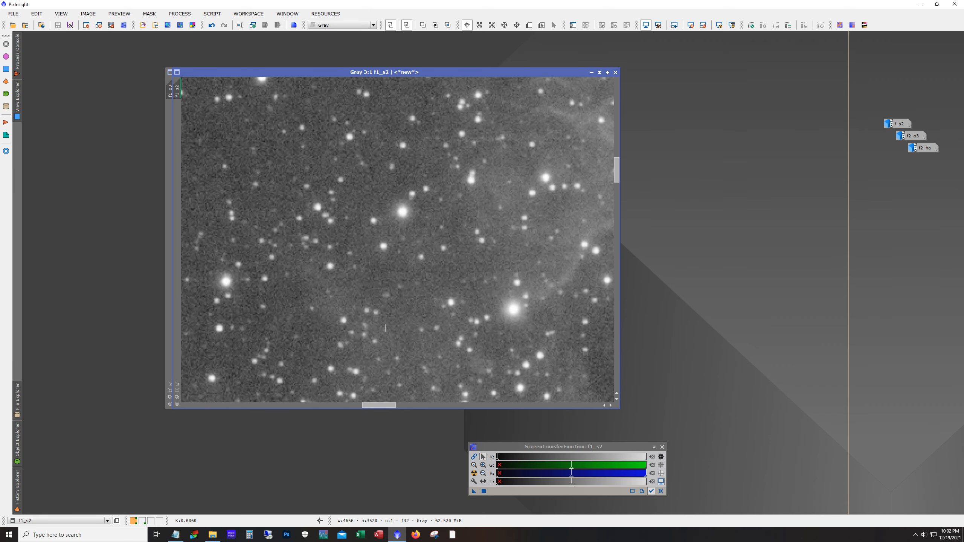
scroll(436, 283, down, 1)
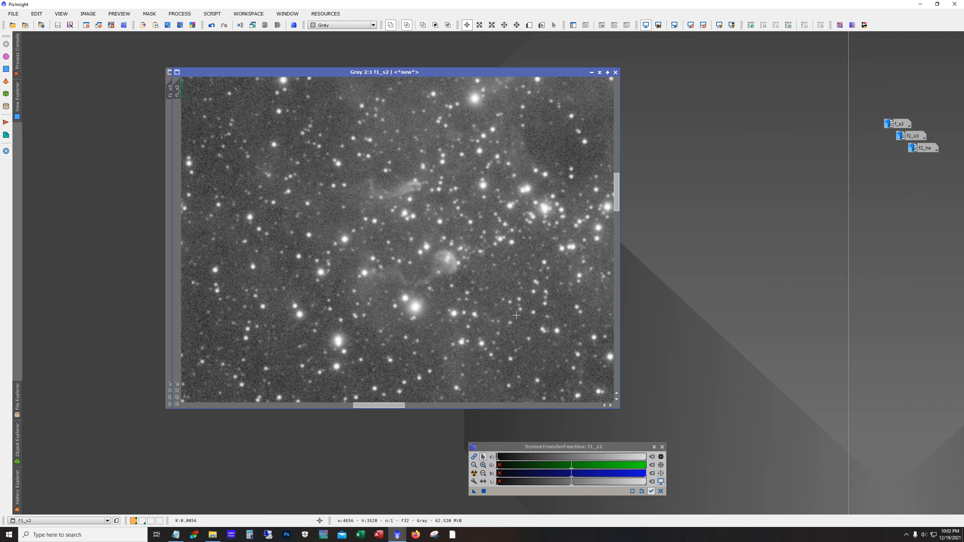
scroll(464, 169, down, 6)
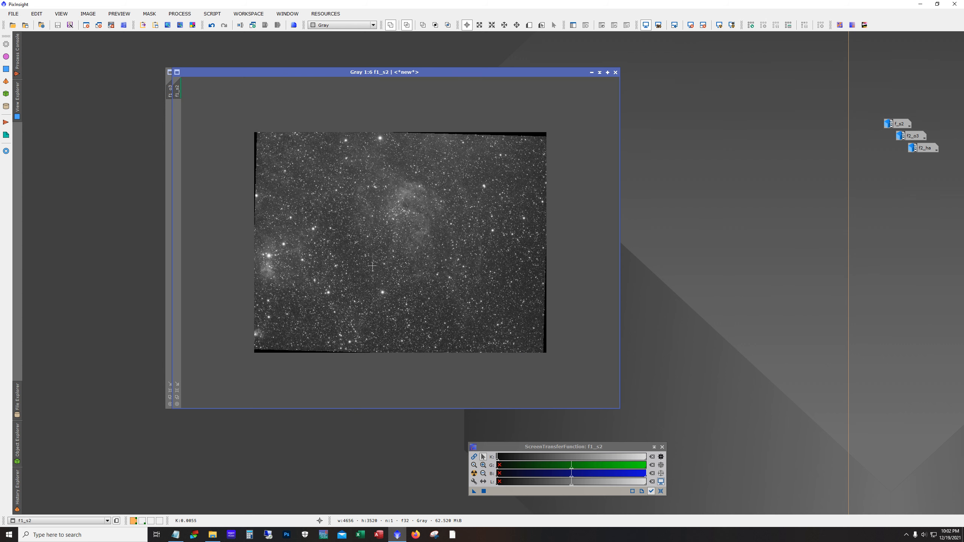
scroll(461, 181, up, 1)
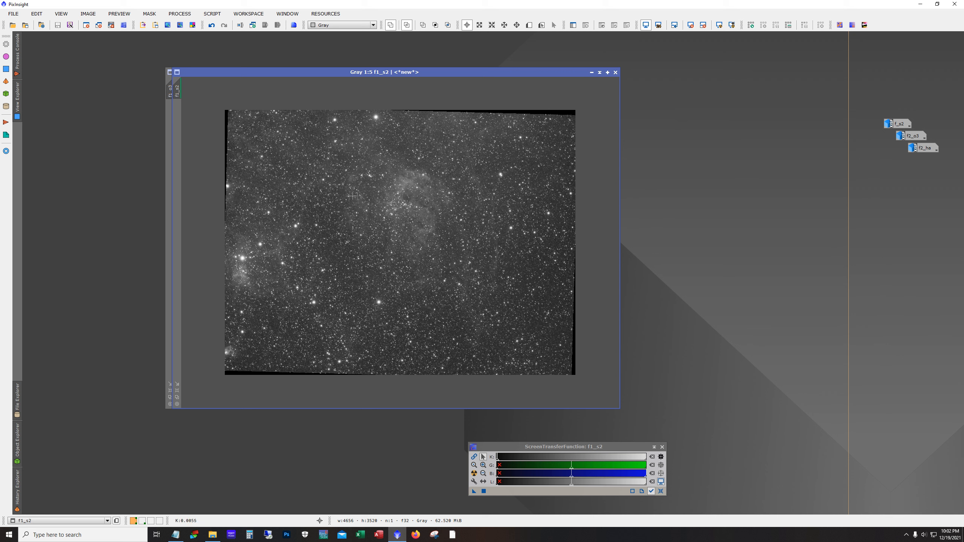
scroll(372, 196, up, 1)
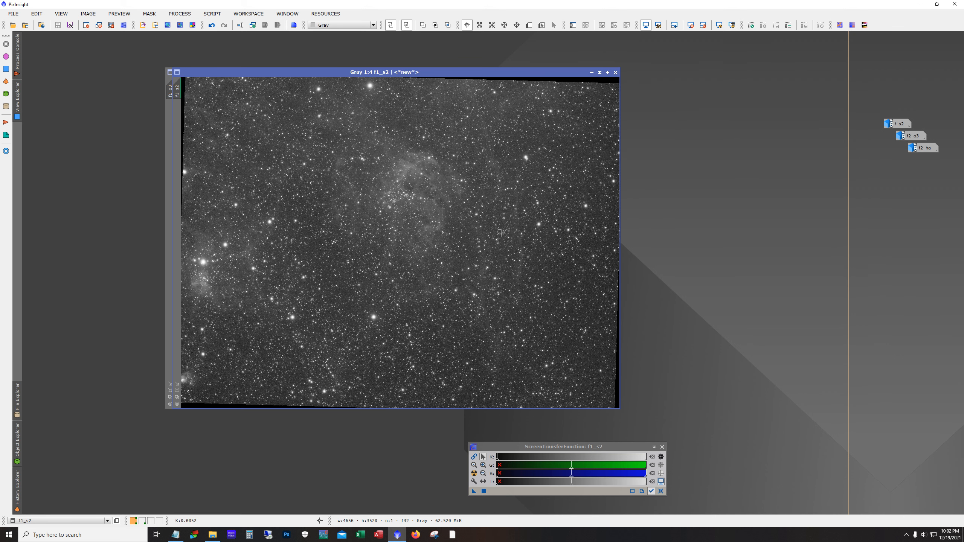
scroll(386, 271, down, 1)
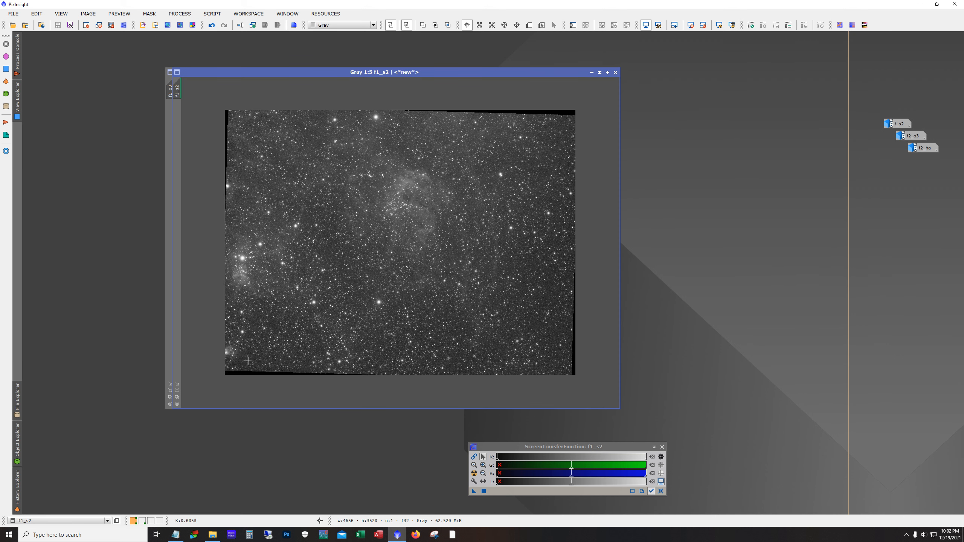
Separate the stacked f1_s2 and f1_o3 image windows so that both can be seen beside each other
drag(439, 75, 608, 94)
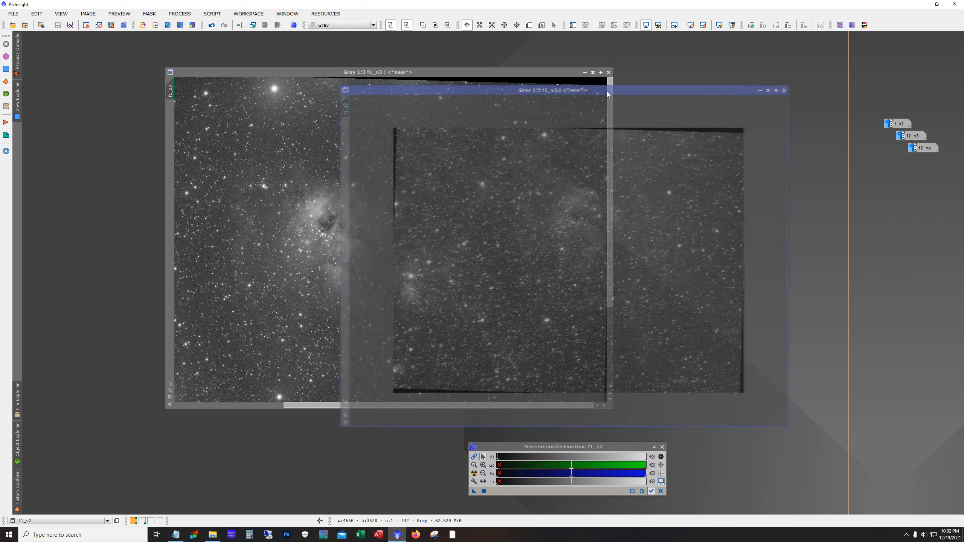
click(585, 72)
click(501, 88)
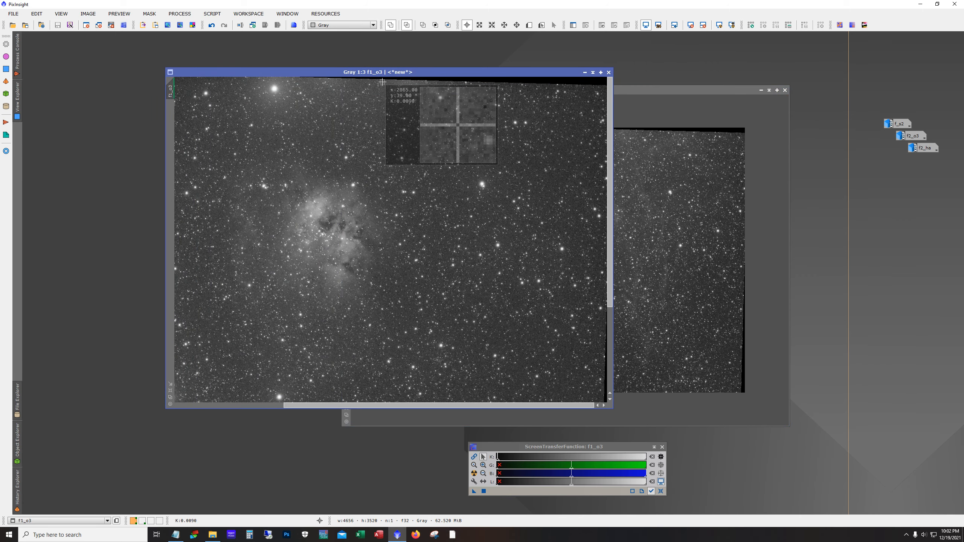
drag(420, 72, 277, 108)
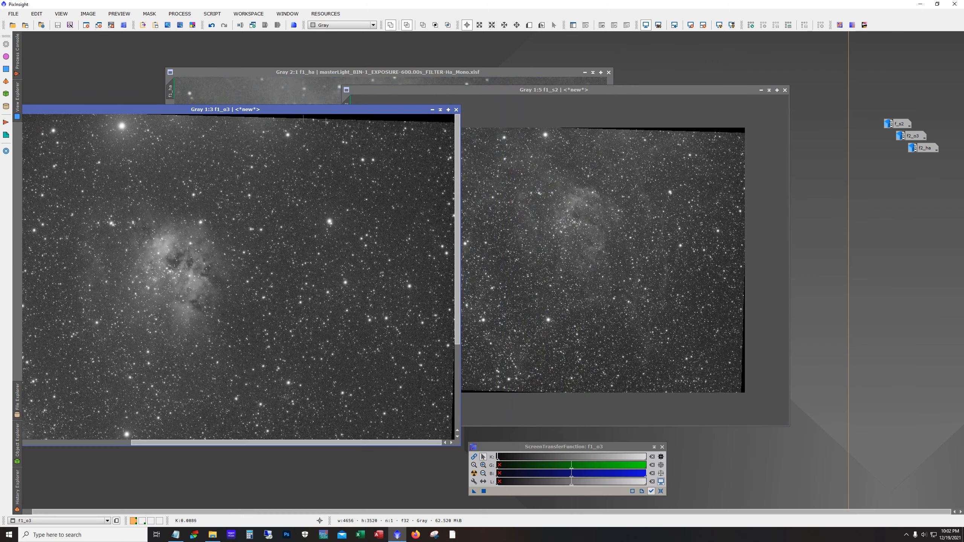
drag(211, 109, 257, 103)
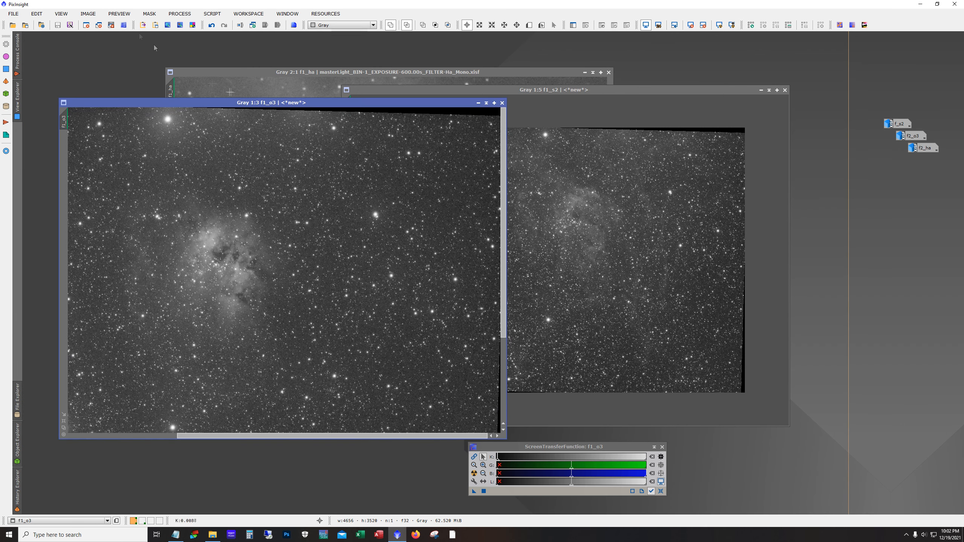
Draw a DynamicCrop rectangle of about 4432 × 3412 px on f1_o3, just inside the frame's borders
click(176, 14)
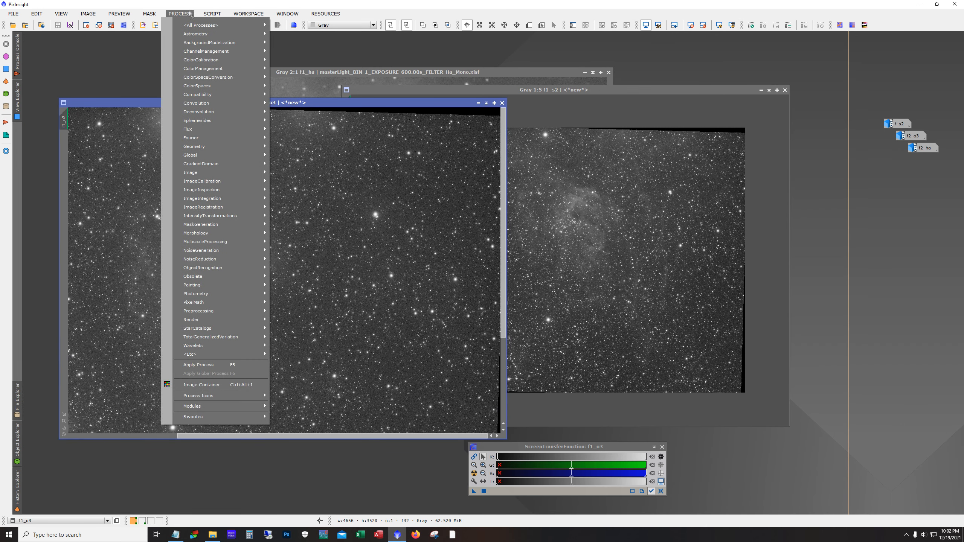
mouse_move(227, 111)
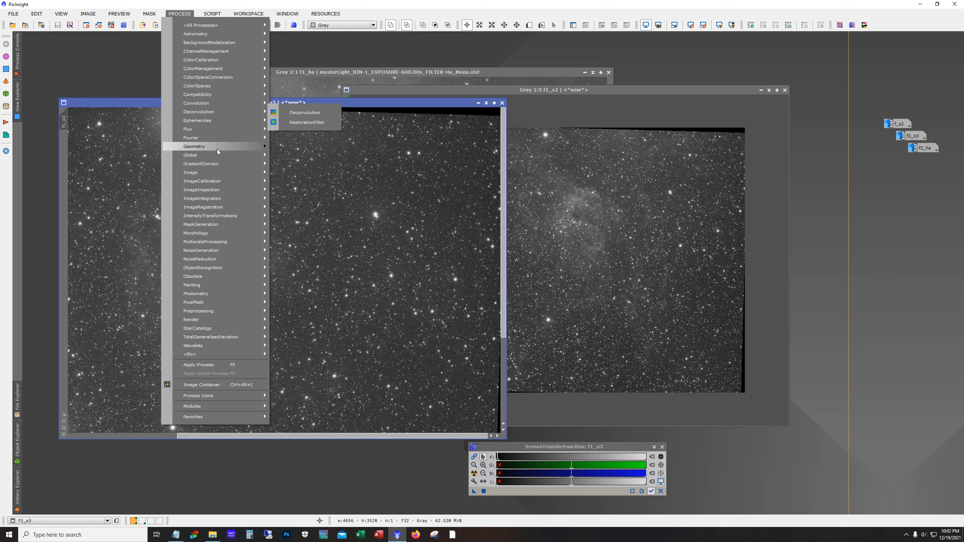
mouse_move(217, 148)
click(323, 165)
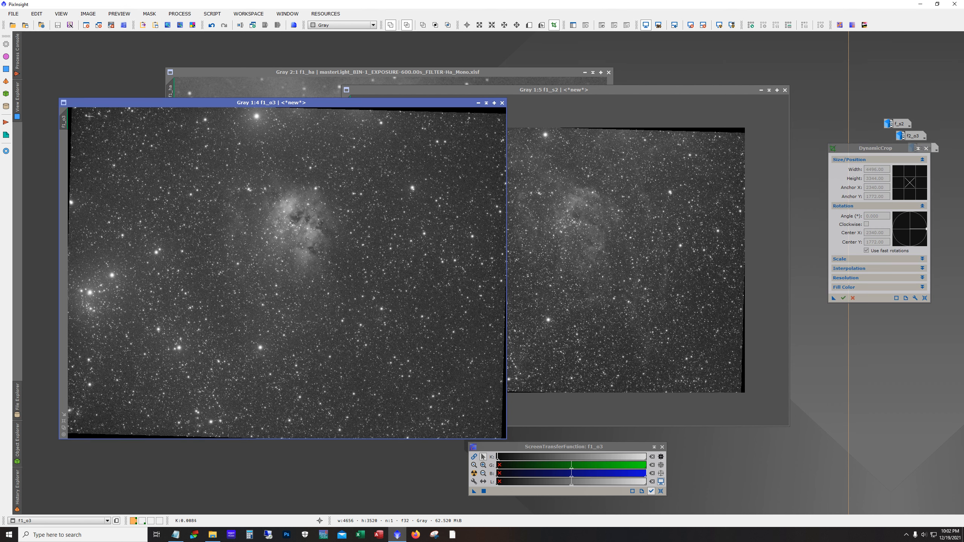
drag(80, 110, 497, 432)
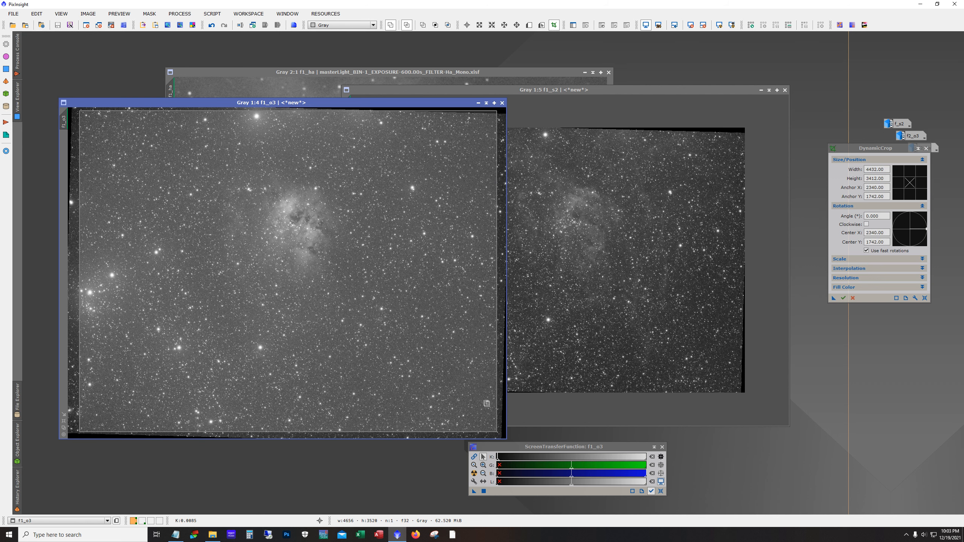
Refine the crop rectangle's edges to clear the black borders, sizing it to about 4502 × 3356 px
scroll(288, 273, up, 5)
drag(279, 436, 85, 436)
drag(504, 269, 519, 83)
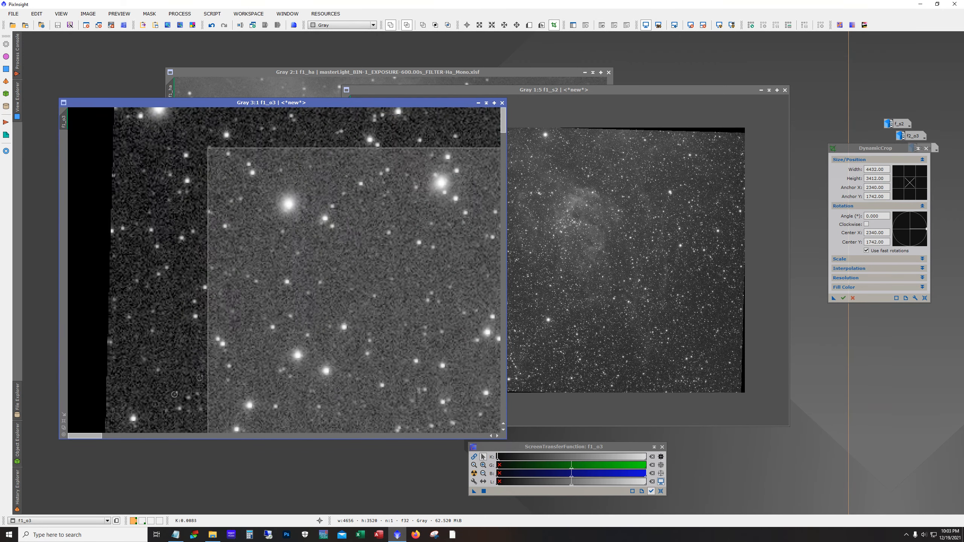
drag(99, 437, 500, 451)
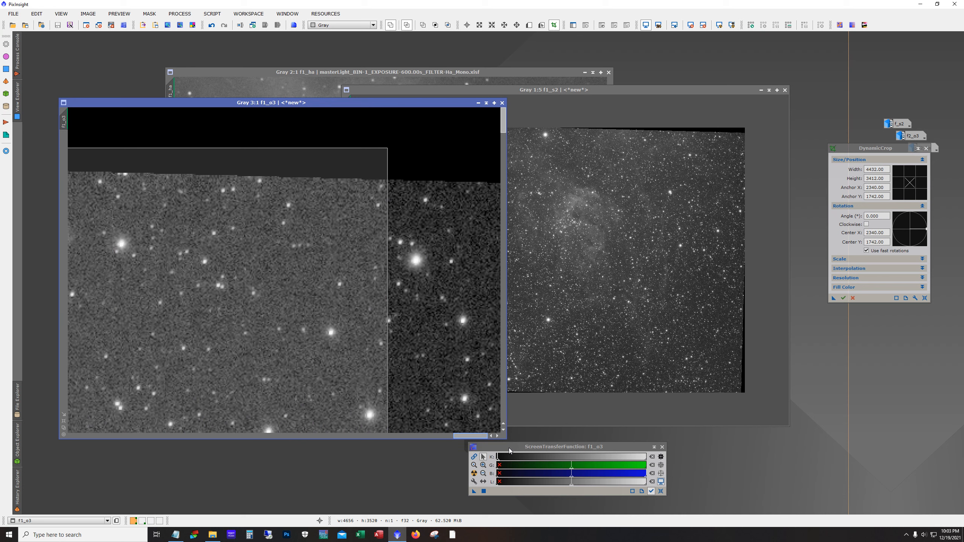
drag(268, 147, 267, 211)
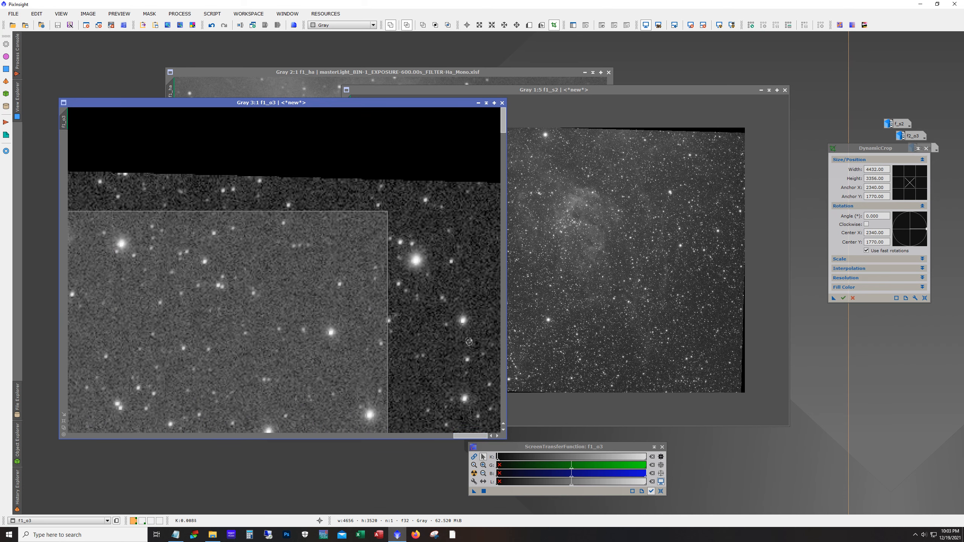
scroll(461, 333, down, 6)
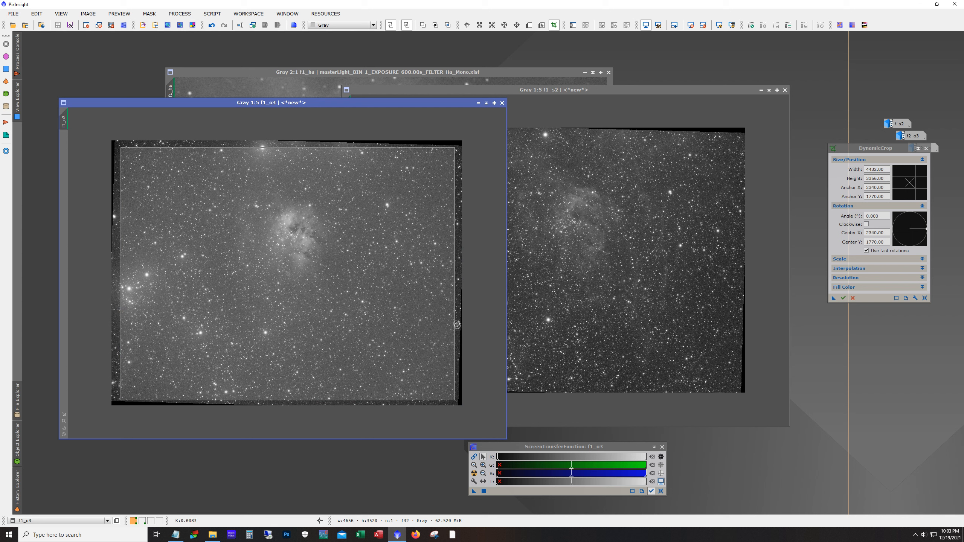
drag(455, 313, 456, 314)
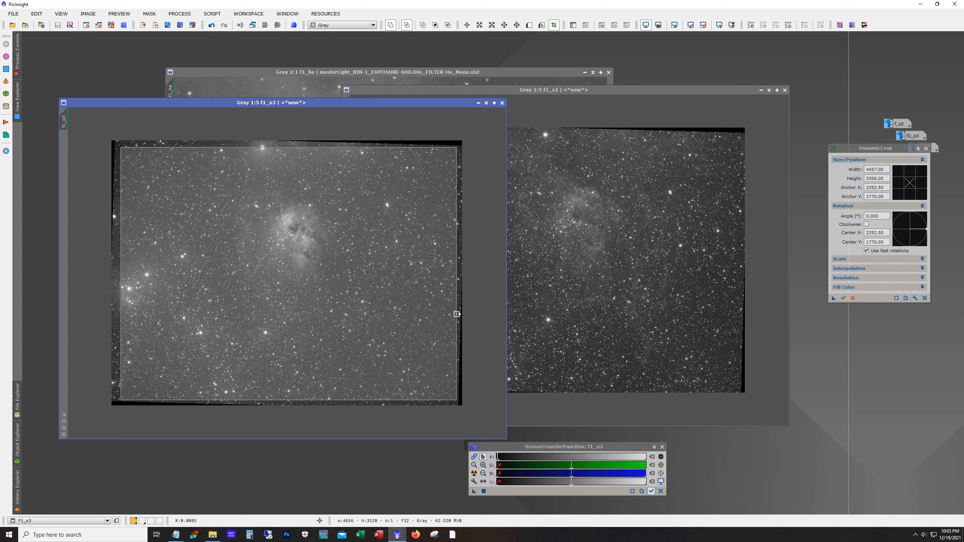
drag(119, 254, 117, 254)
Apply the same crop to f1_s2 and f1_ha, and execute it on f1_o3
drag(831, 299, 683, 295)
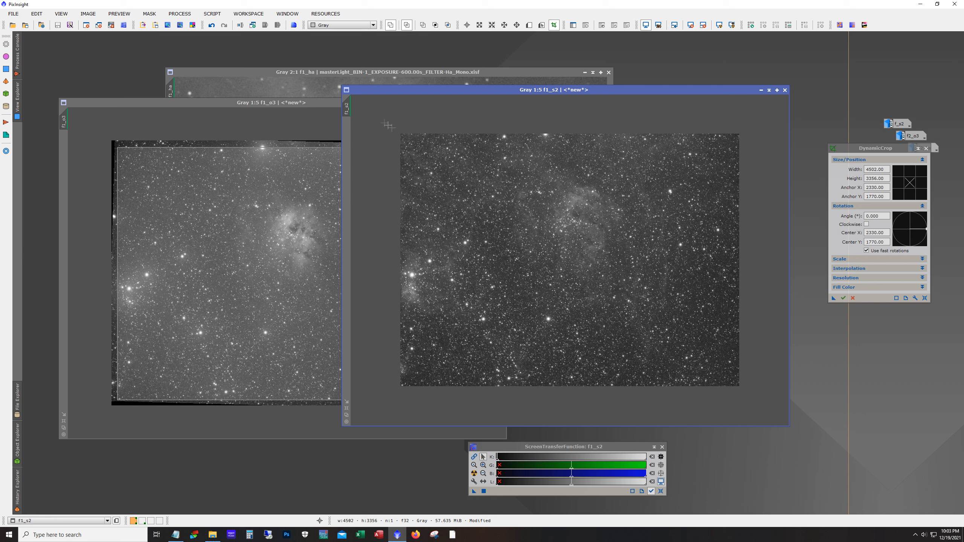
click(353, 79)
scroll(513, 260, down, 4)
drag(833, 299, 395, 257)
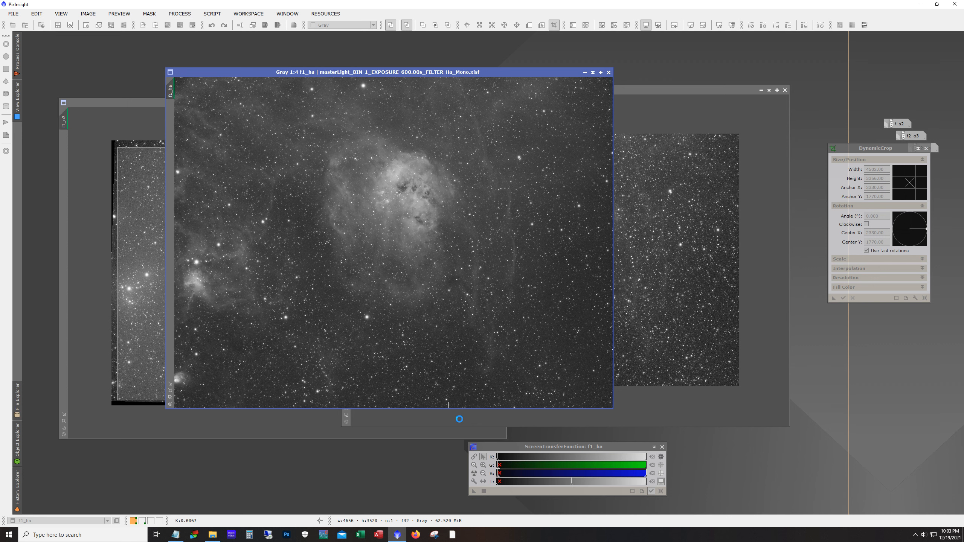
click(843, 299)
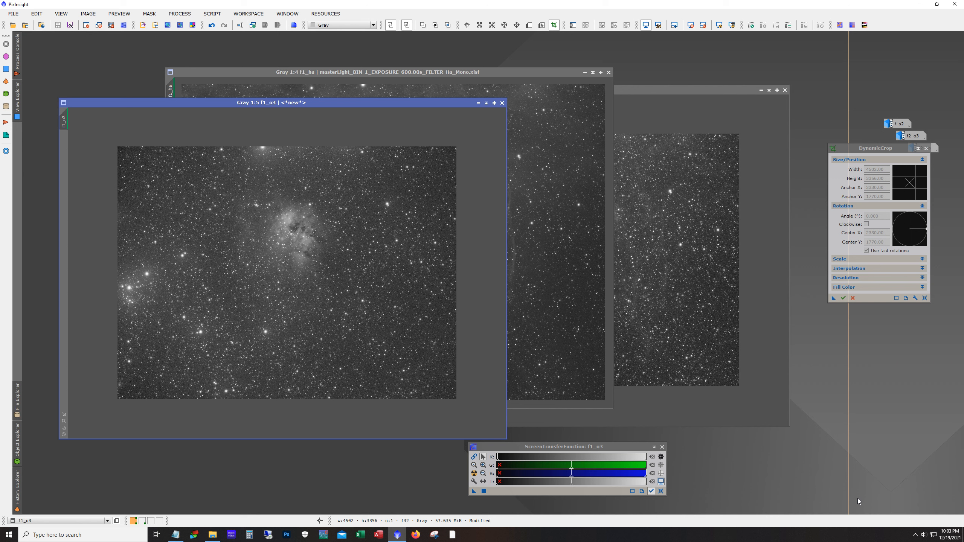
click(212, 14)
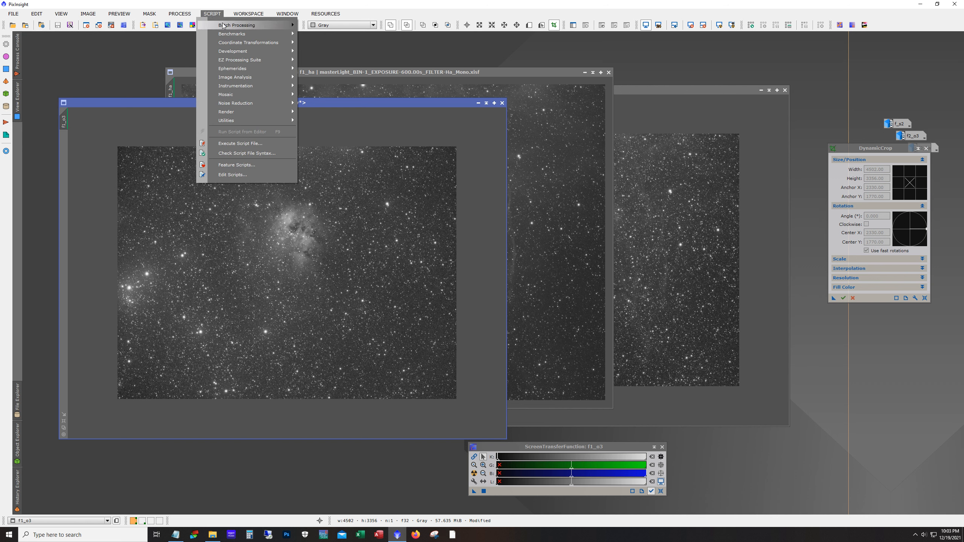
mouse_move(243, 25)
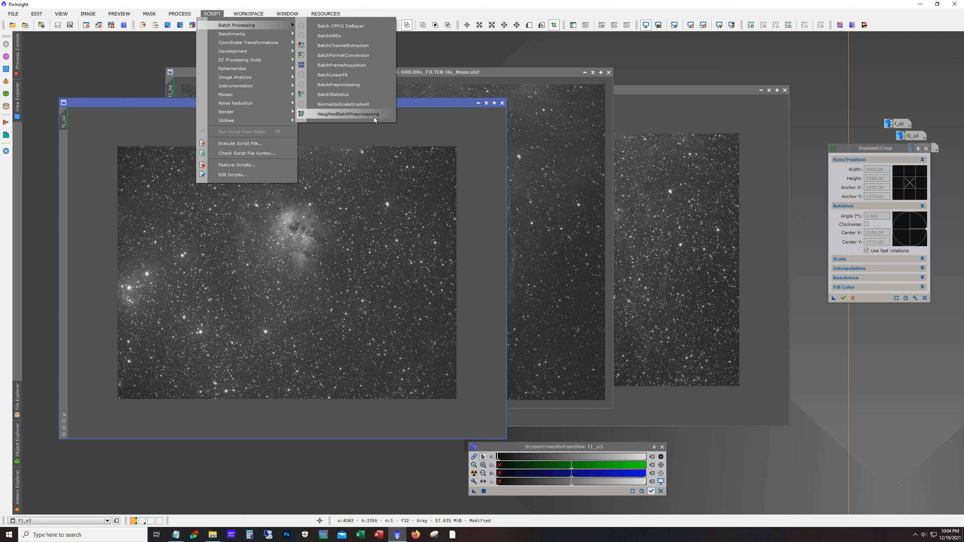
click(833, 318)
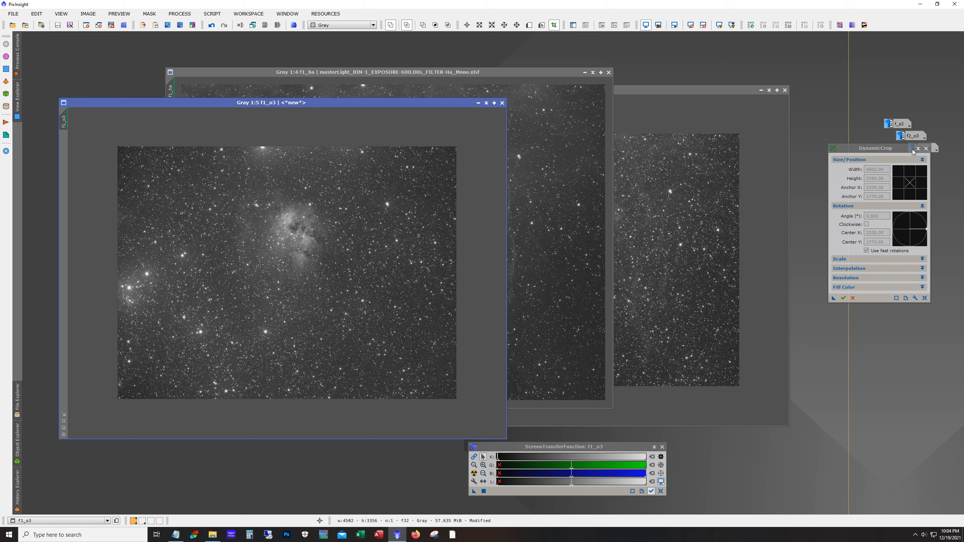
Close DynamicCrop and start DynamicBackgroundExtraction on f1_ha with tolerance 2 and shadows relaxation 6
click(926, 149)
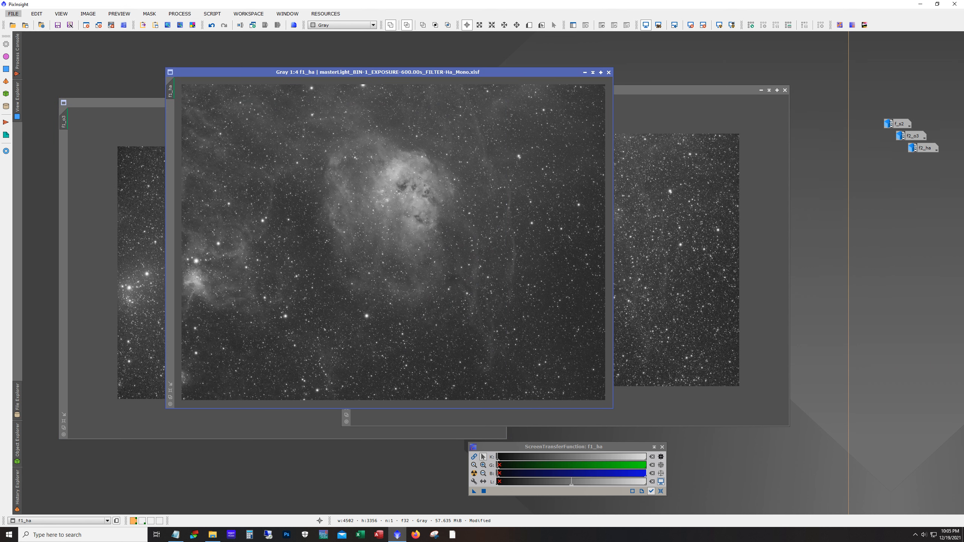
click(180, 14)
mouse_move(233, 44)
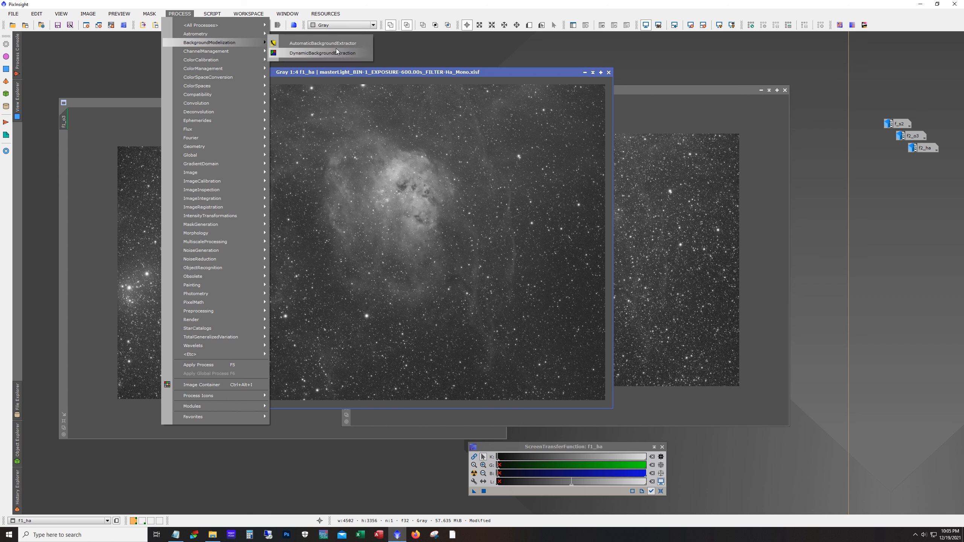
click(323, 53)
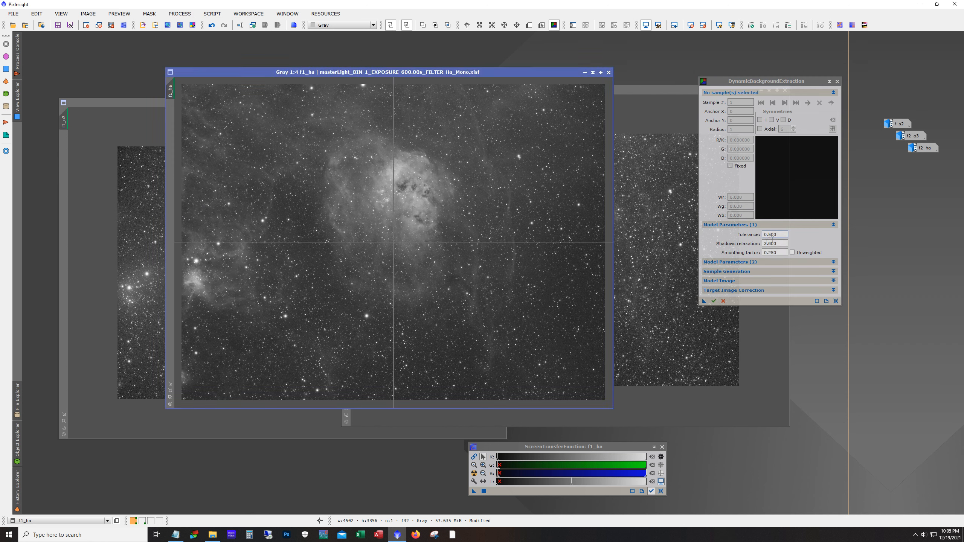
double_click(782, 235)
text(2)
double_click(783, 245)
text(6)
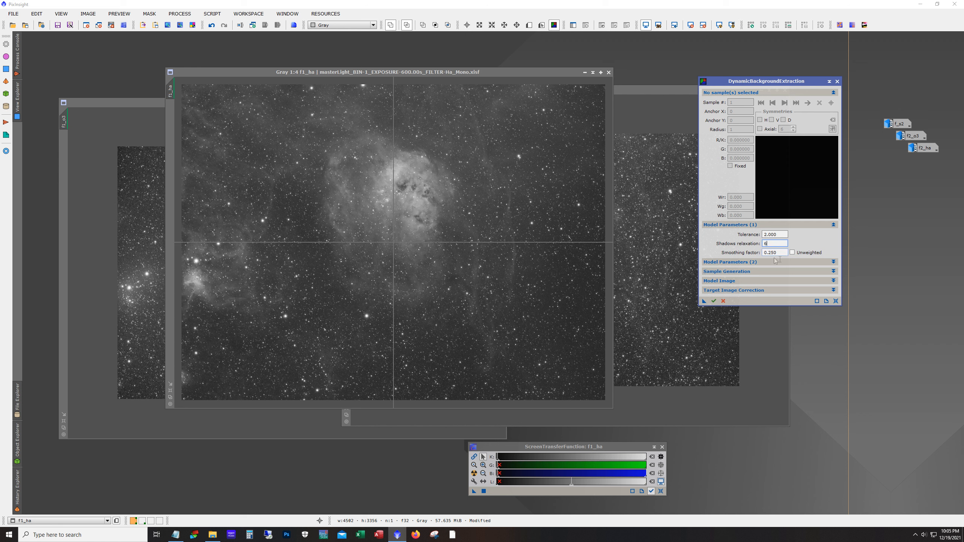
Set the default sample radius to 30 and the target image correction to Division
click(739, 272)
double_click(778, 283)
text(30)
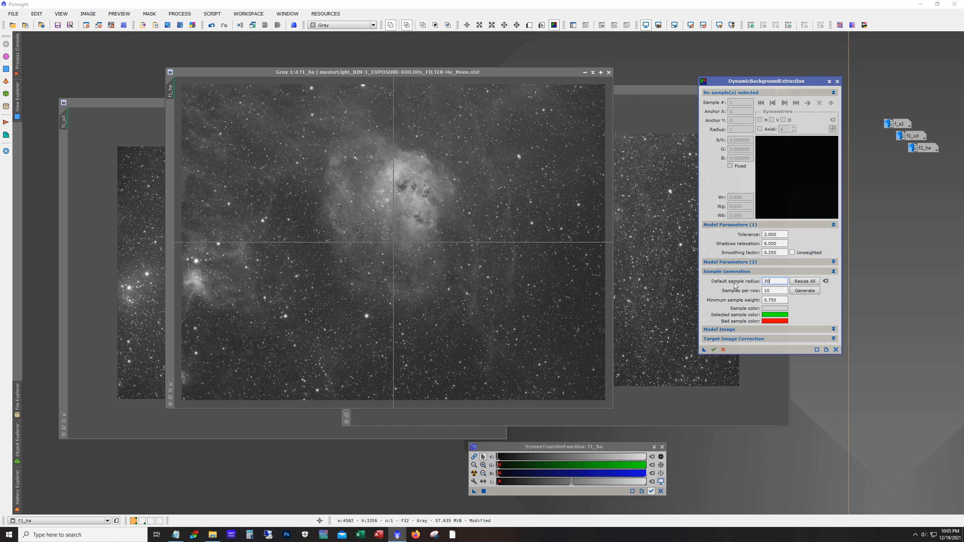
click(745, 339)
click(781, 348)
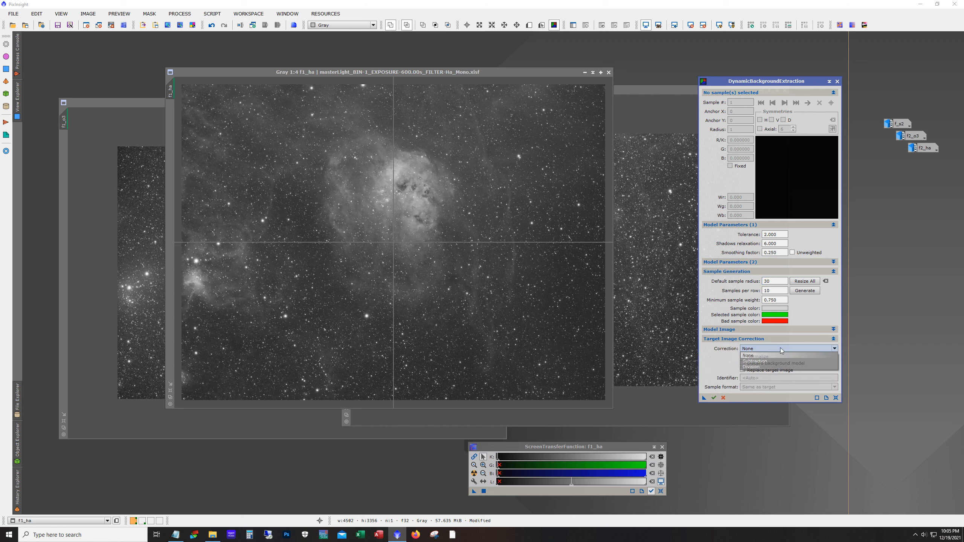
click(788, 367)
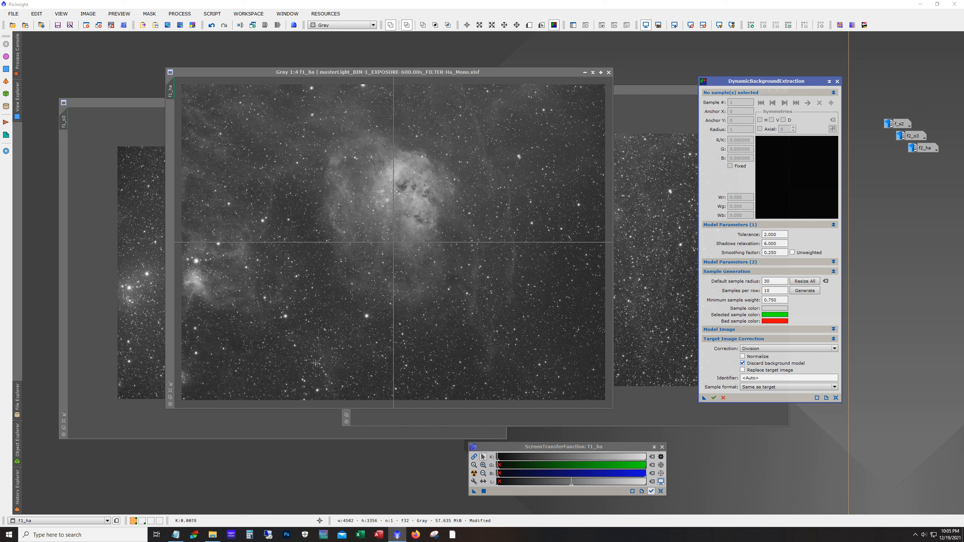
Place three background samples in f1_ha's dark lower corners and near its right edge, and run the extraction
click(208, 387)
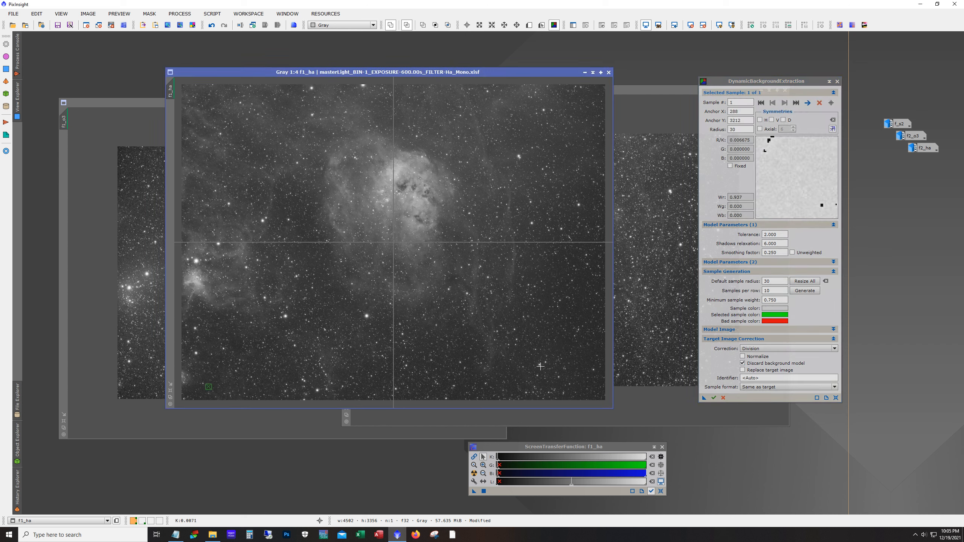
click(577, 388)
click(593, 221)
click(714, 397)
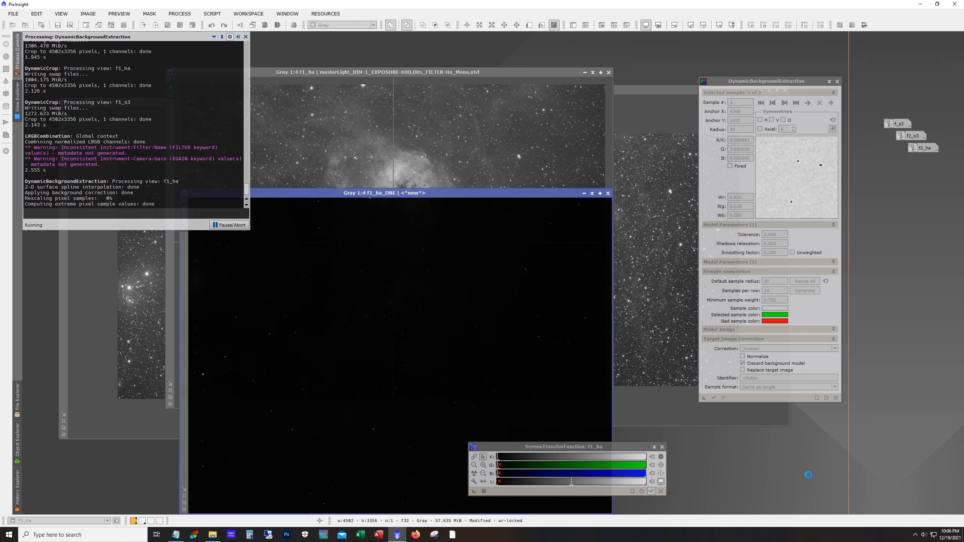
Auto-stretch the f1_ha_DBE image and save the background extraction settings as a process icon on the workspace
drag(330, 195, 246, 120)
click(474, 474)
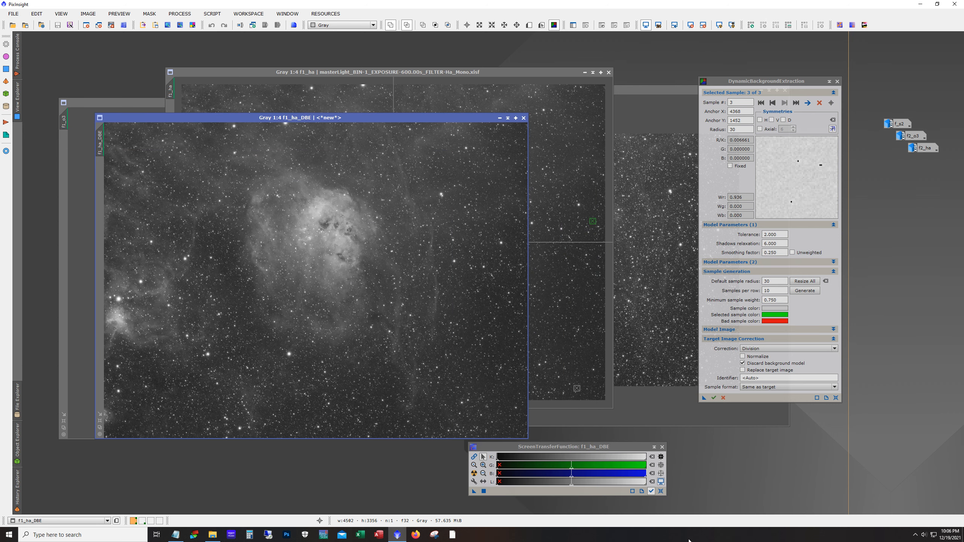
drag(705, 398, 726, 452)
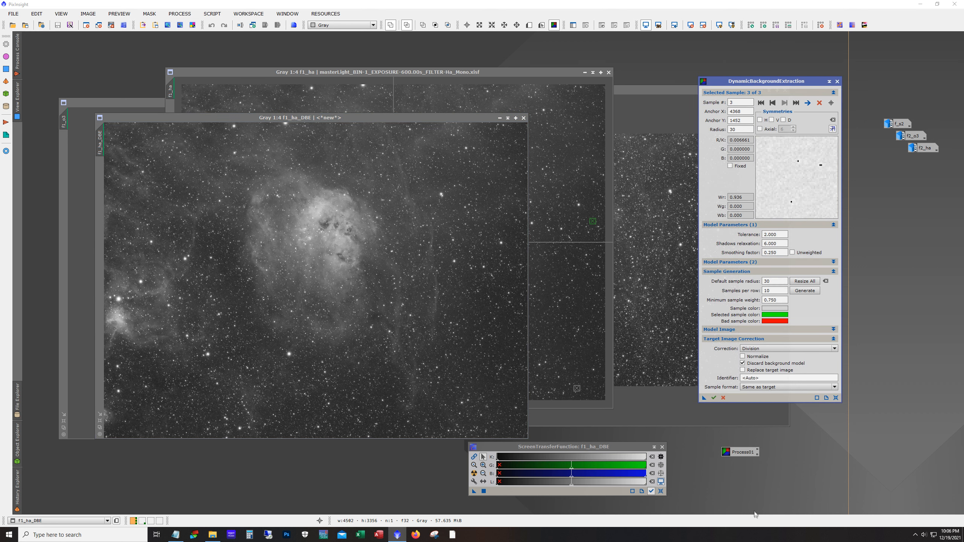
click(837, 81)
Run the saved background extraction on f1_ha_DBE with correction set to Subtraction, and auto-stretch the result
click(455, 277)
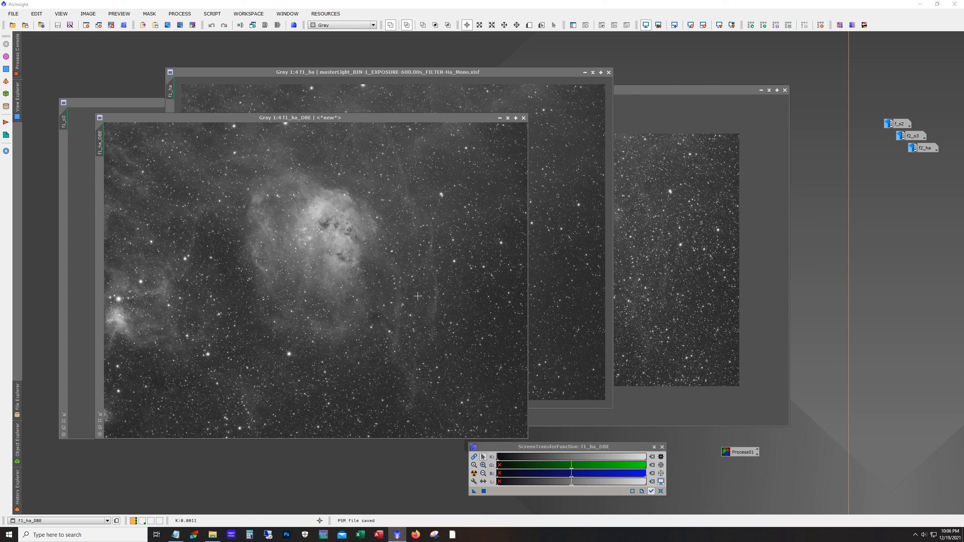
double_click(735, 451)
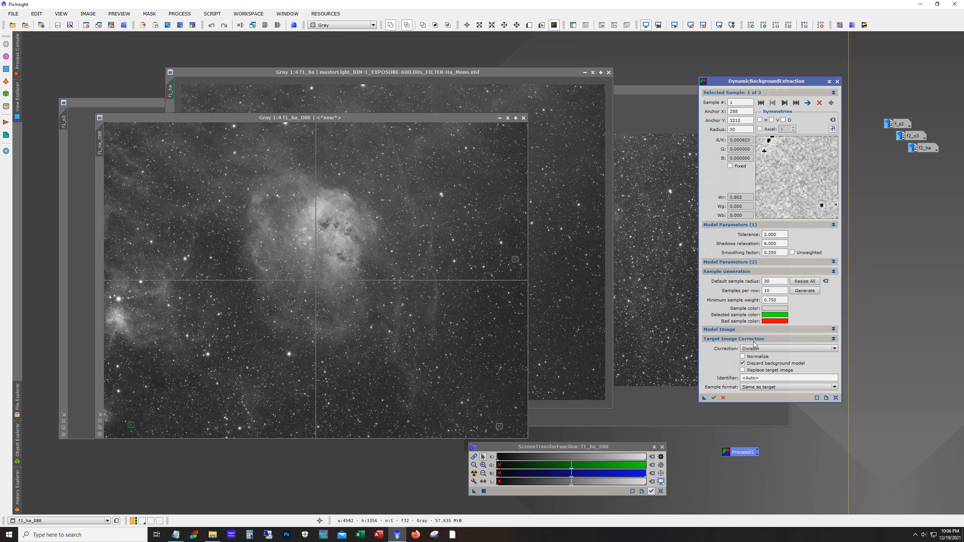
click(763, 349)
click(776, 362)
click(714, 397)
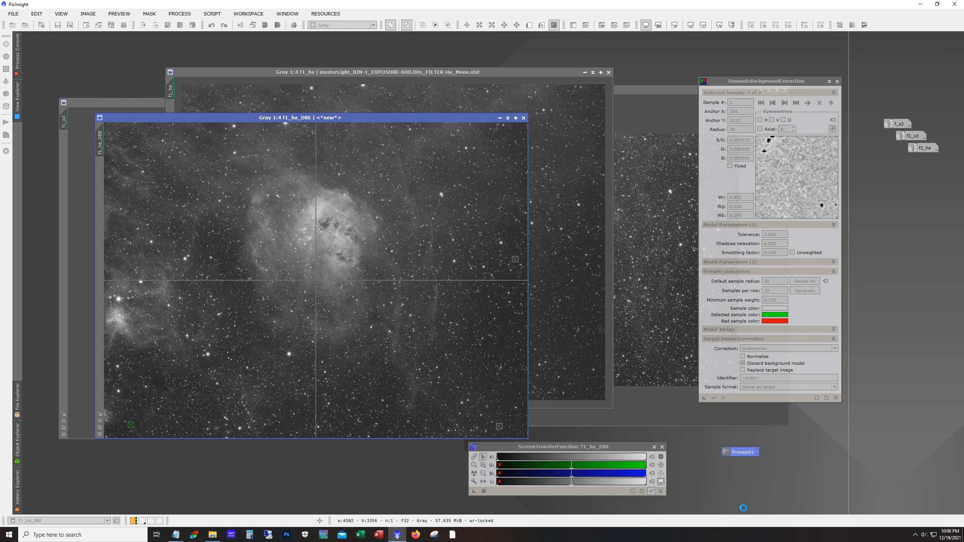
click(473, 474)
drag(472, 36, 397, 82)
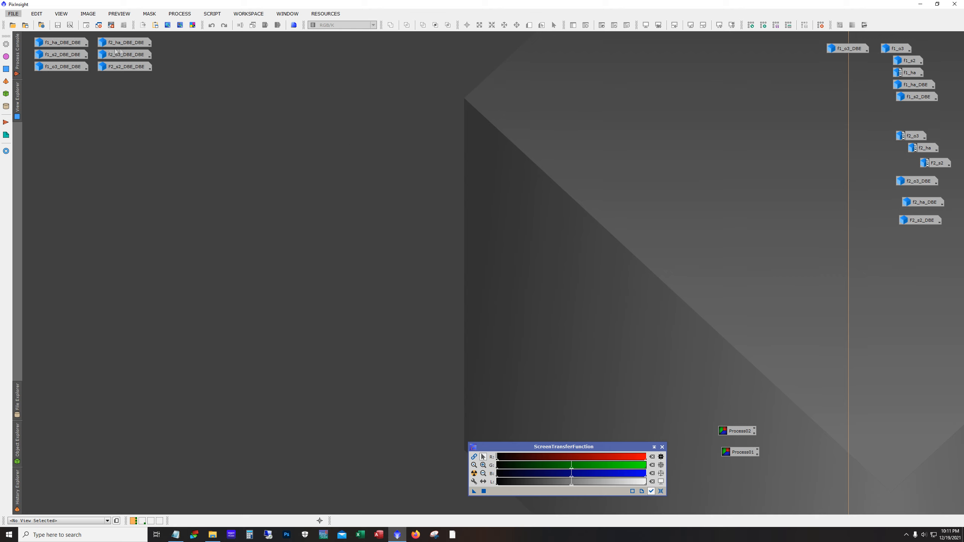
Restore f2_ha_DBE_DBE to the middle of the workspace, and inspect F2_s2_DBE_DBE's stars and nebulosity up close before minimizing it
double_click(124, 43)
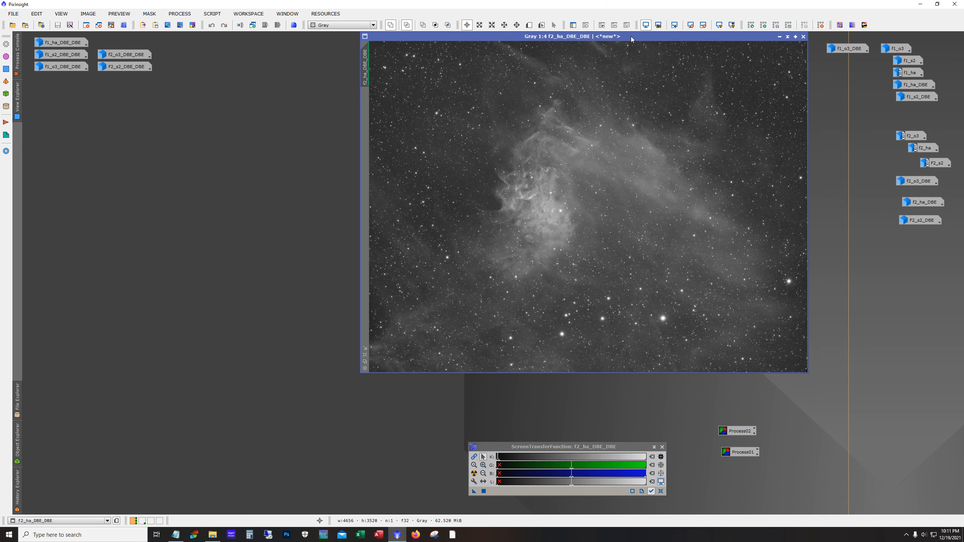
drag(631, 36, 493, 53)
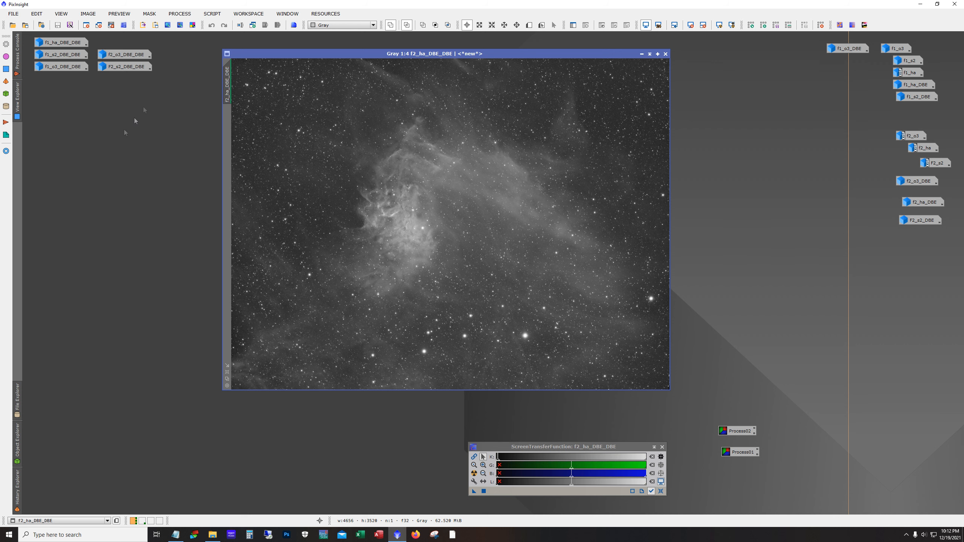
double_click(125, 66)
scroll(302, 307, up, 3)
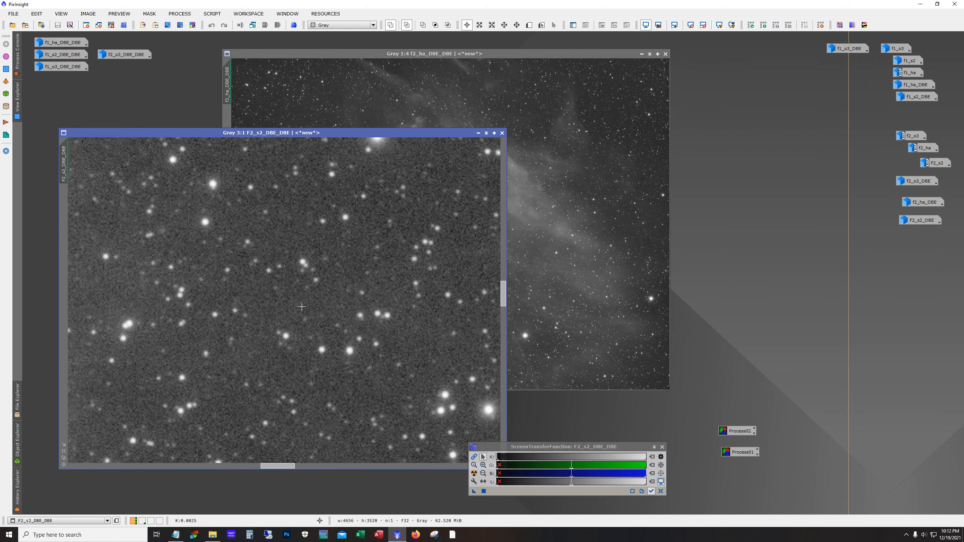
scroll(302, 253, up, 2)
scroll(261, 321, down, 5)
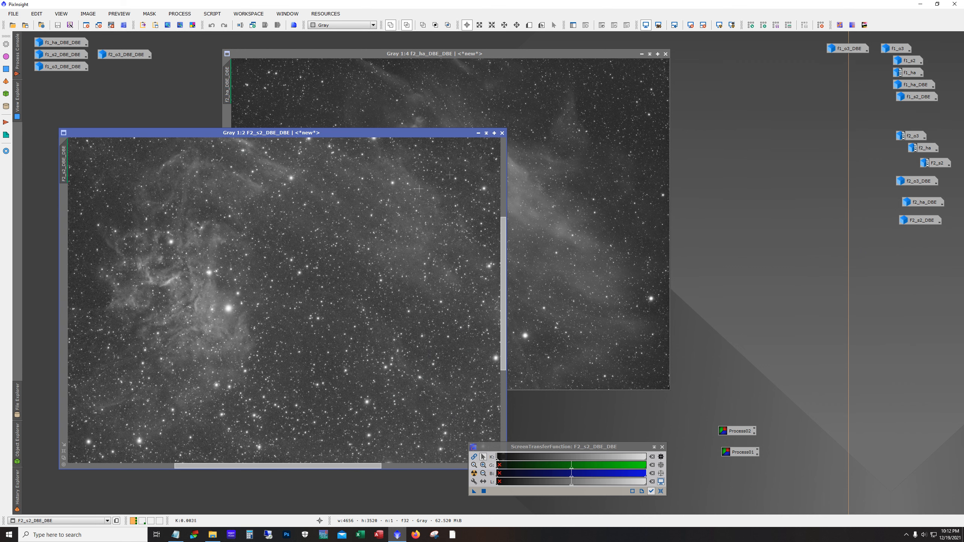
click(478, 133)
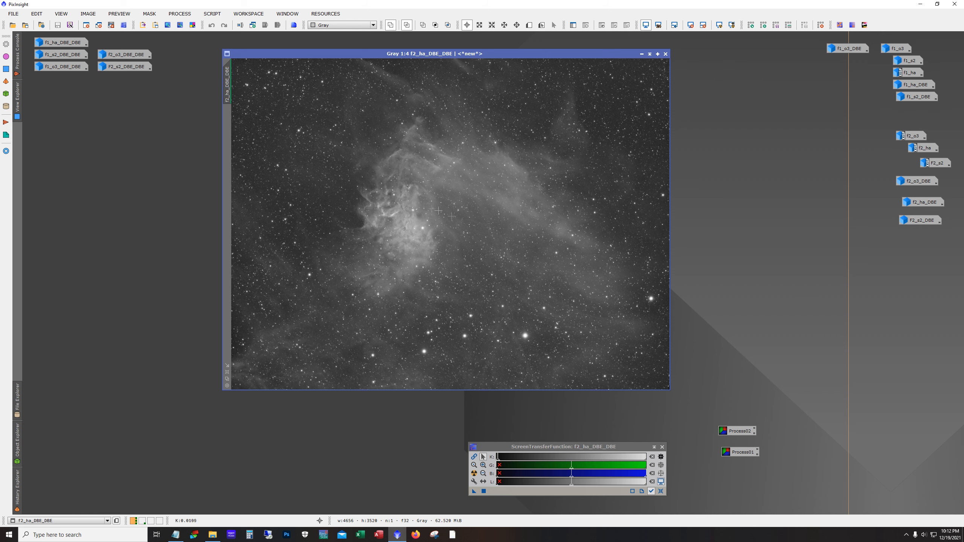
Inspect f2_ha_DBE_DBE's nebulosity at 1:1, glance at f1_ha_DBE_DBE, and minimize both images
key(ctrl+1)
drag(450, 387, 405, 388)
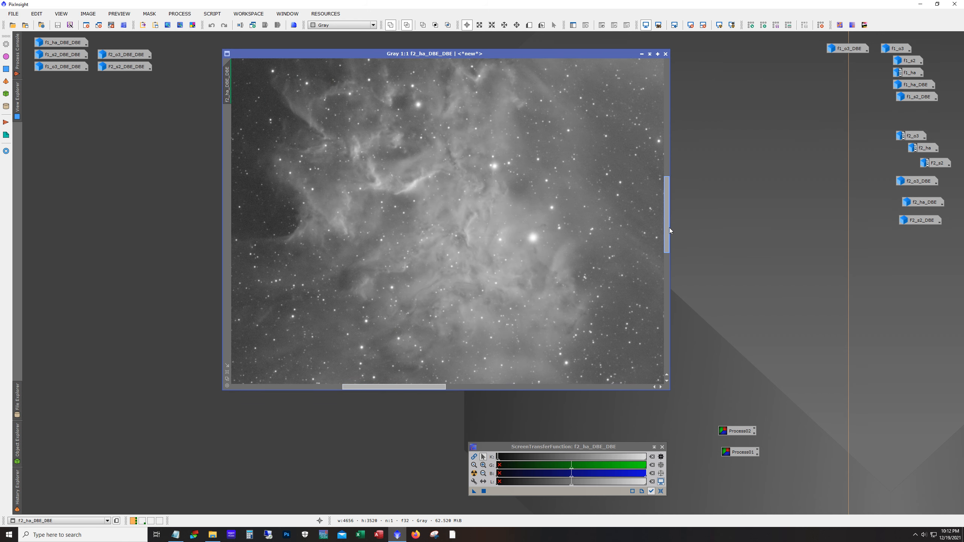
drag(670, 231, 671, 190)
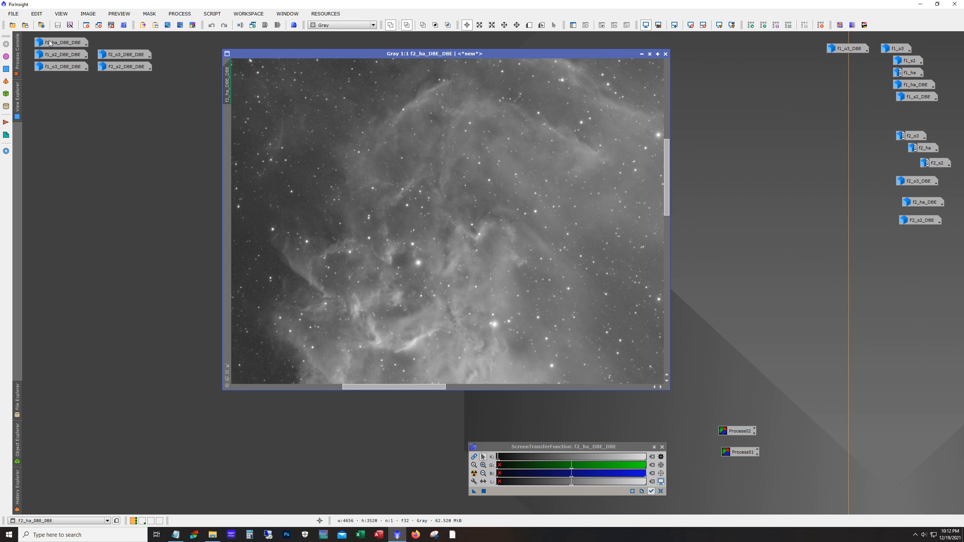
double_click(49, 43)
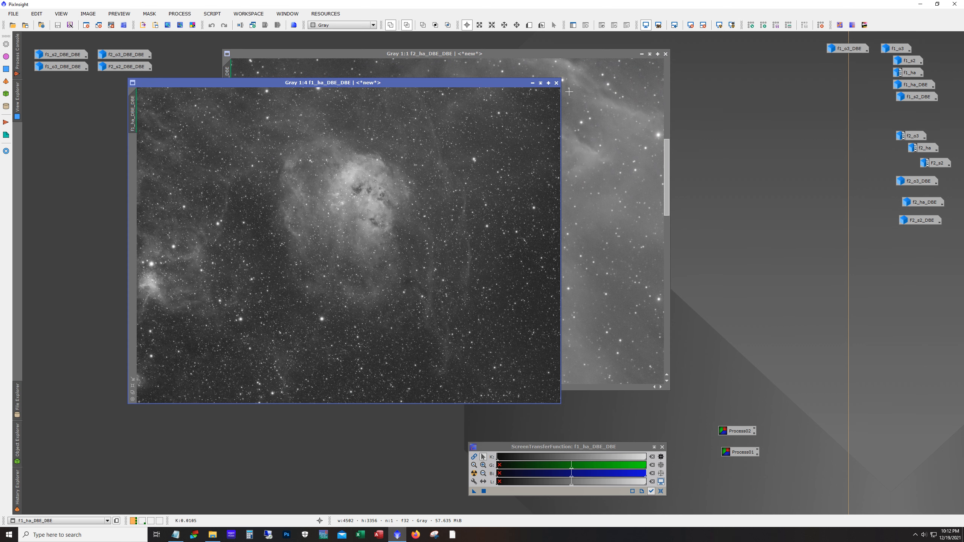
click(532, 83)
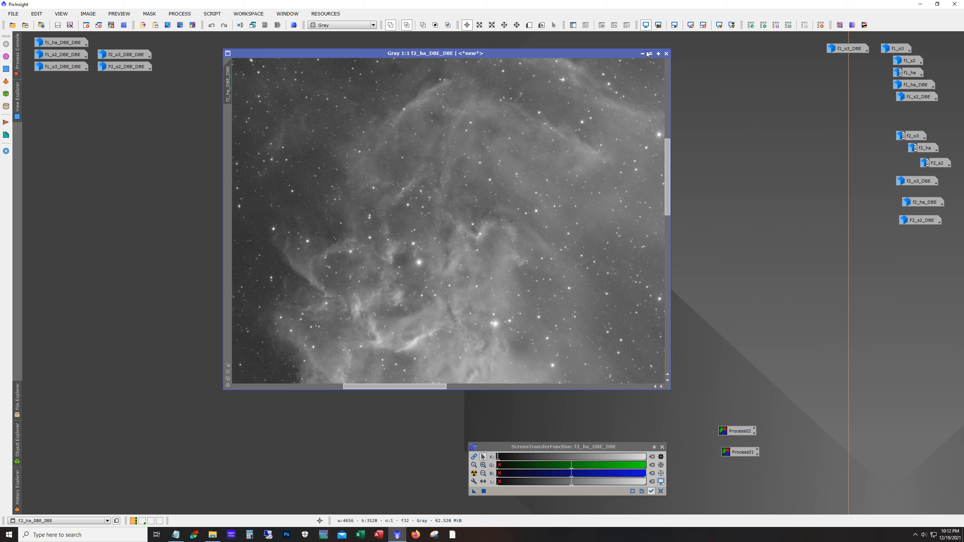
click(643, 53)
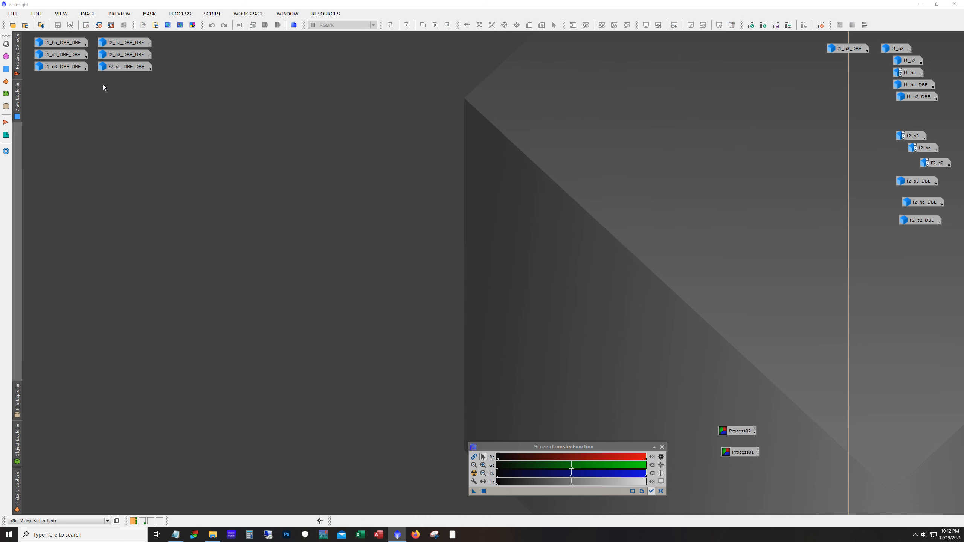
Restore f1_o3_DBE_DBE, auto-stretch it, and inspect the nebula's core up close before minimizing the image
double_click(62, 67)
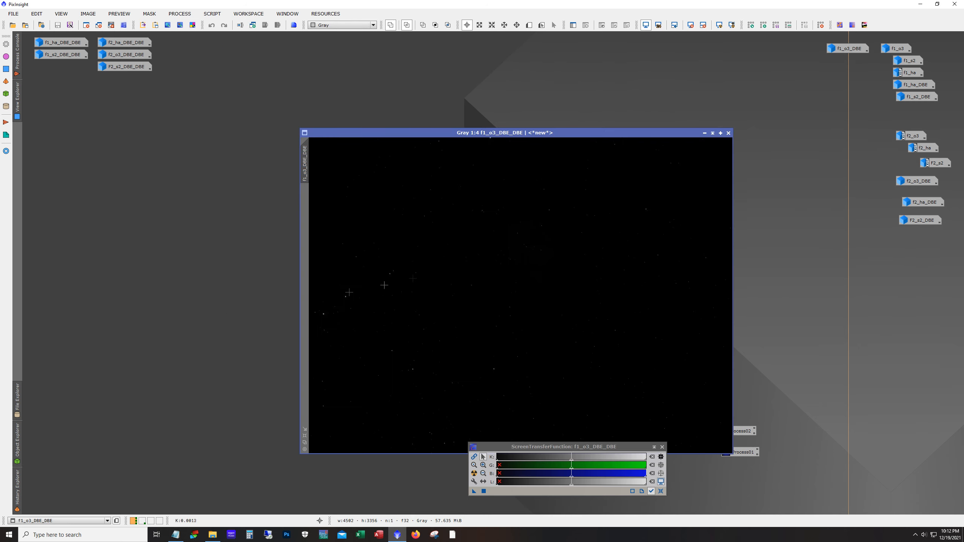
click(474, 473)
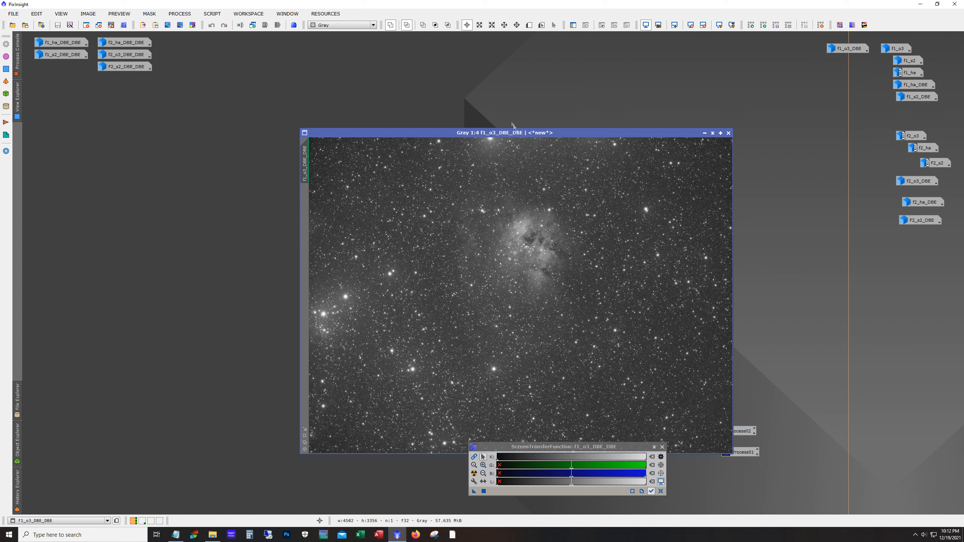
scroll(505, 258, up, 2)
drag(725, 314, 728, 271)
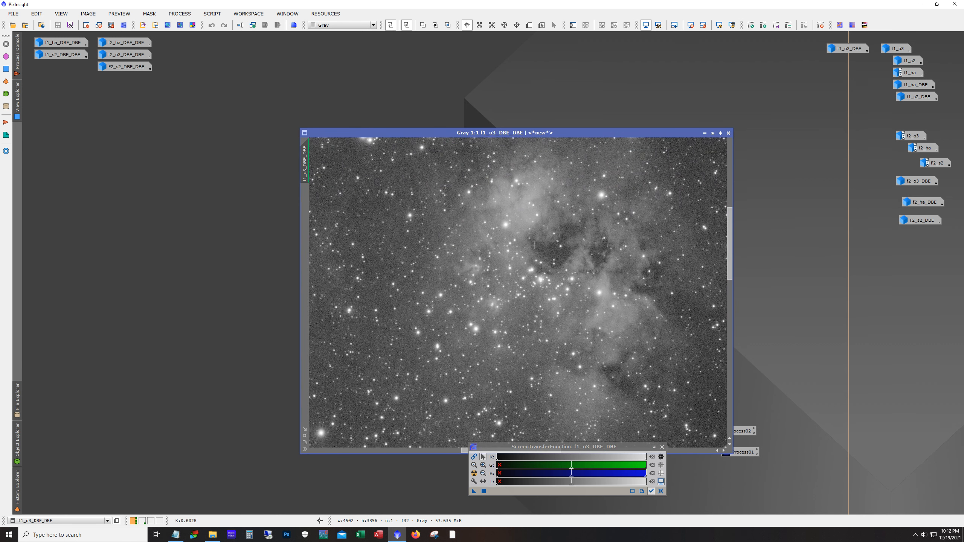
scroll(526, 247, up, 1)
scroll(512, 290, down, 2)
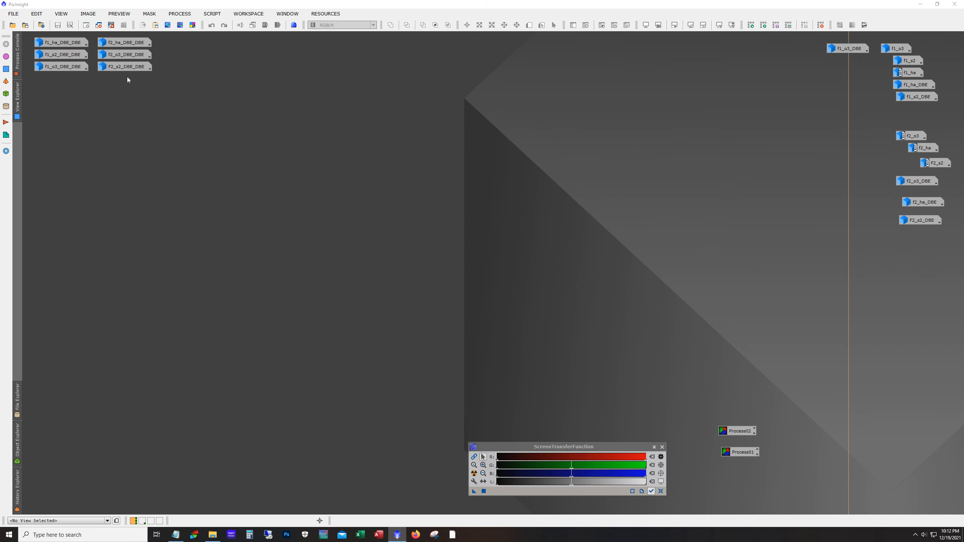
Reopen F2_s2_DBE_DBE, examine the nebula's core at 2:1, and minimize the image again
double_click(125, 67)
scroll(281, 300, up, 2)
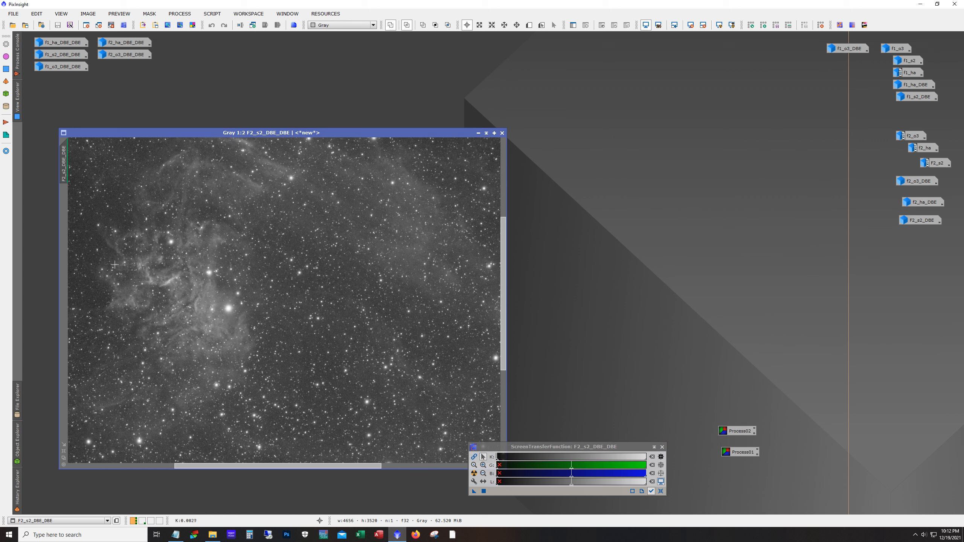
drag(275, 467, 227, 467)
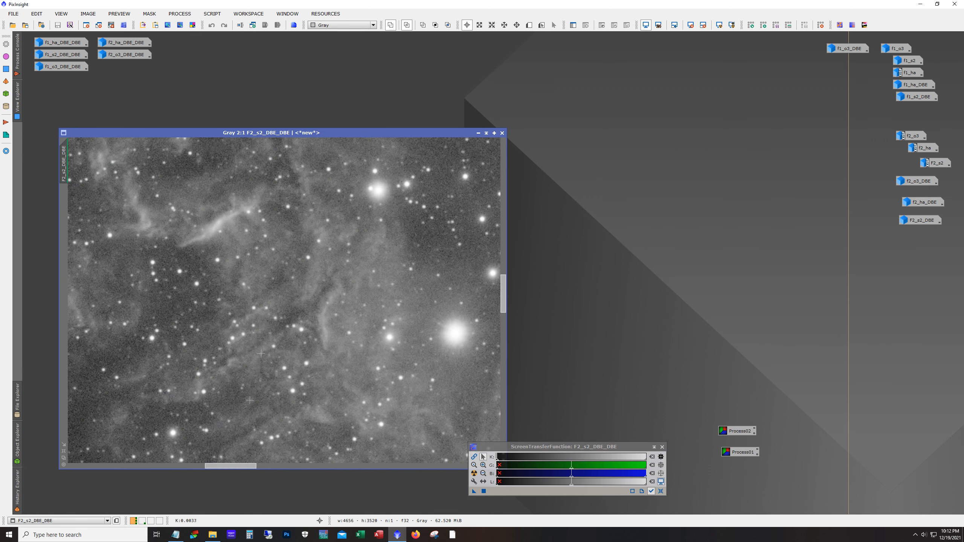
click(478, 133)
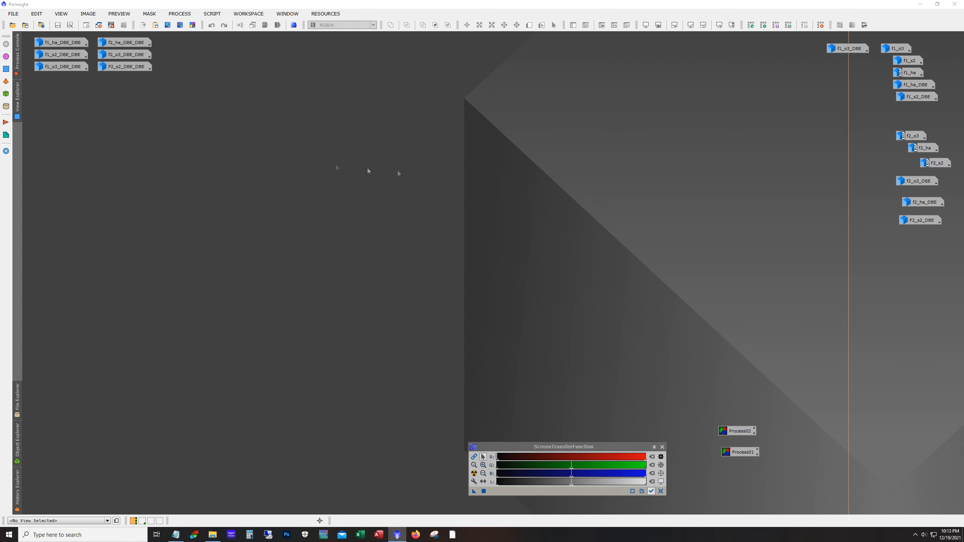
Open the LRGBCombination process, reset it to its defaults, and disable the L channel
click(176, 14)
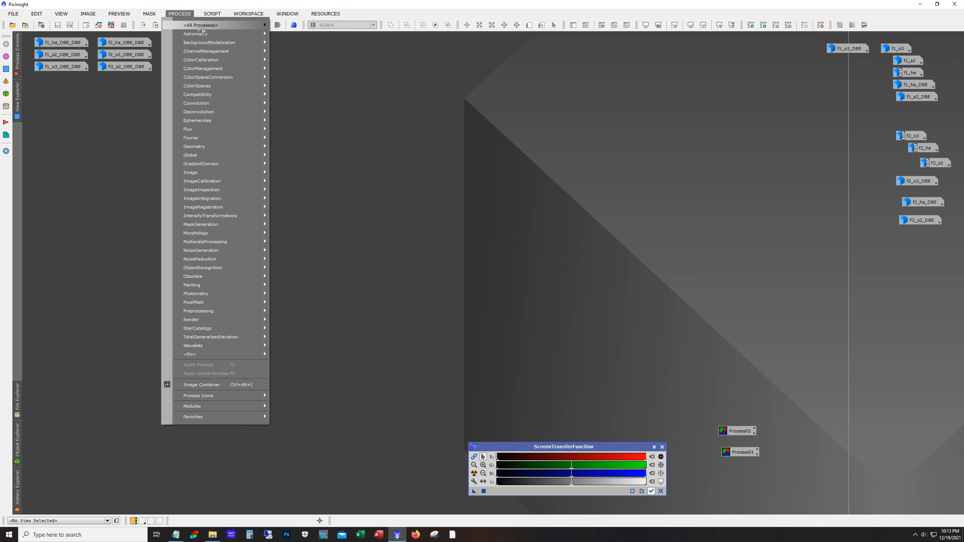
mouse_move(204, 27)
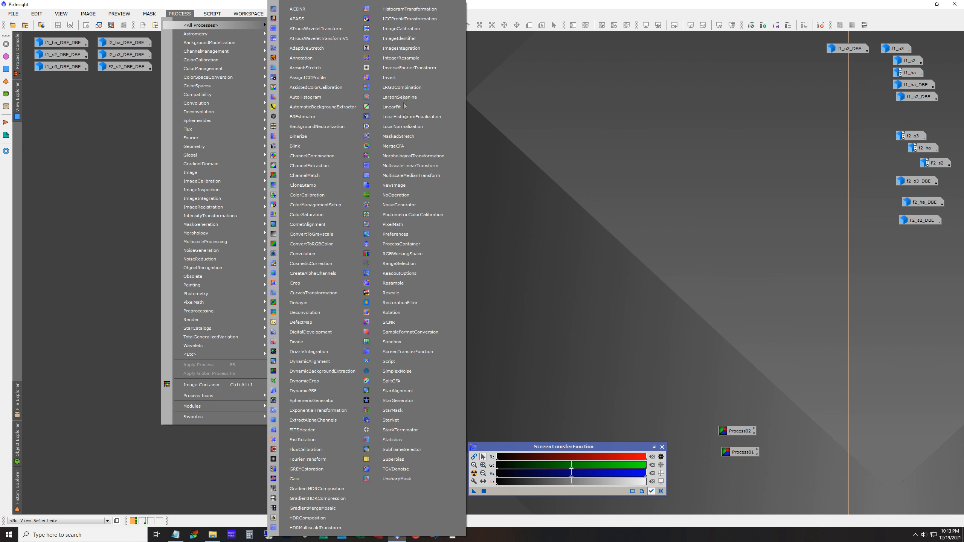
click(404, 87)
click(571, 200)
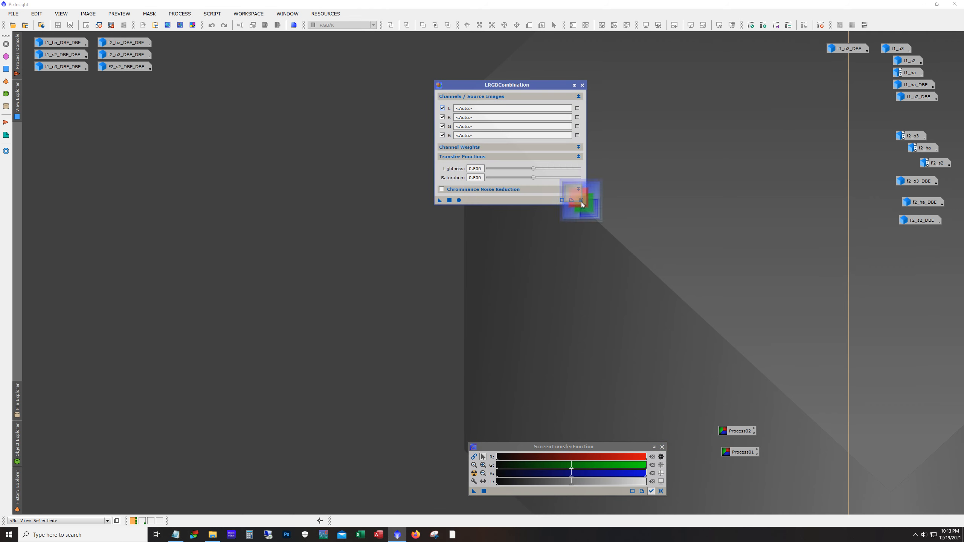
click(442, 108)
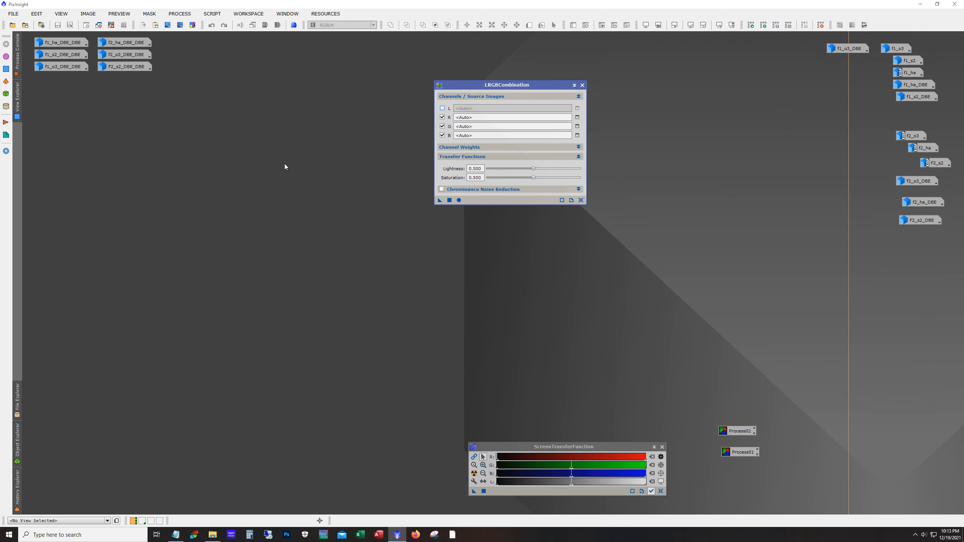
Combine F2_s2_DBE_DBE as R, f2_ha_DBE_DBE as G and f2_o3_DBE_DBE as B into a colour image, and auto-stretch it
drag(133, 44, 494, 126)
click(138, 56)
drag(137, 56, 492, 135)
drag(126, 67, 460, 118)
click(459, 200)
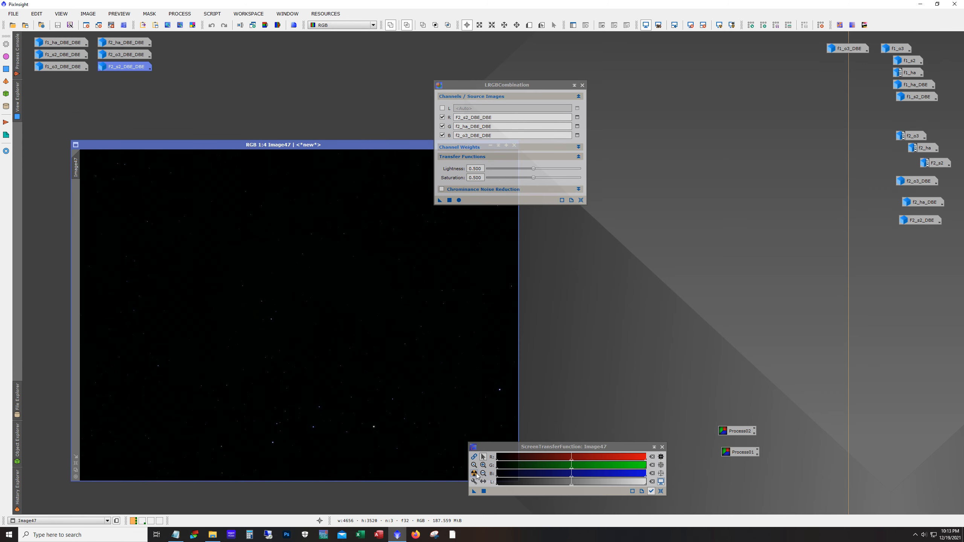
click(474, 474)
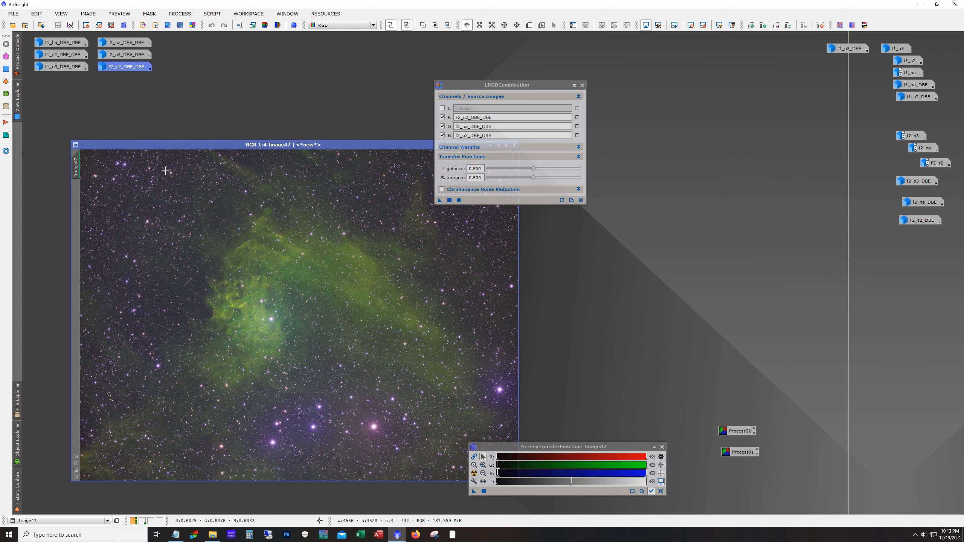
Change the combined panel 2 colour image's identifier to f2_C
right_click(79, 164)
click(109, 191)
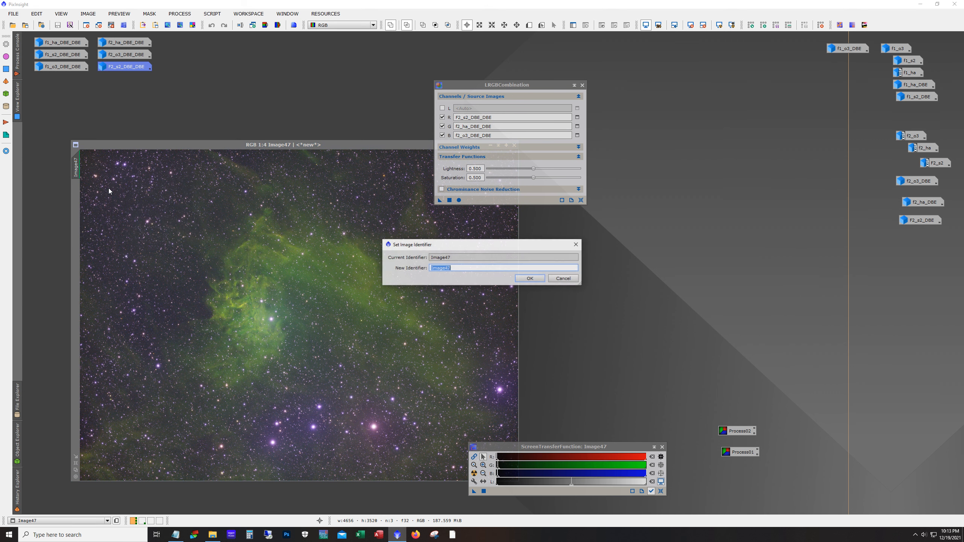
text(f2)
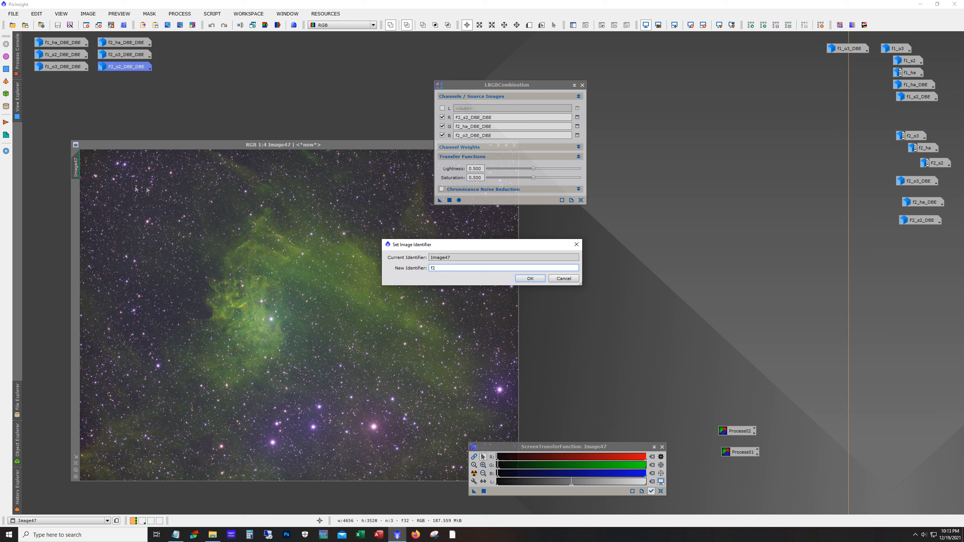
key(Return)
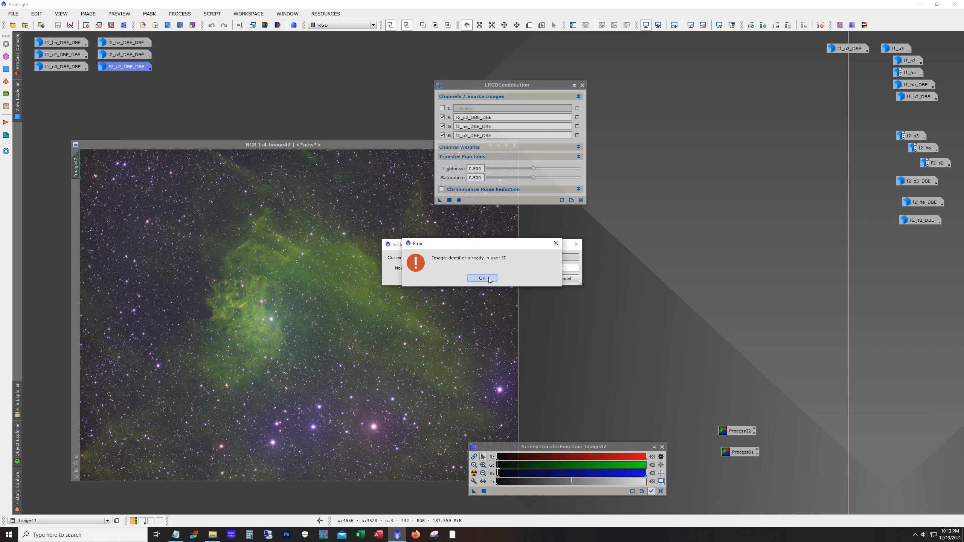
click(488, 279)
click(441, 268)
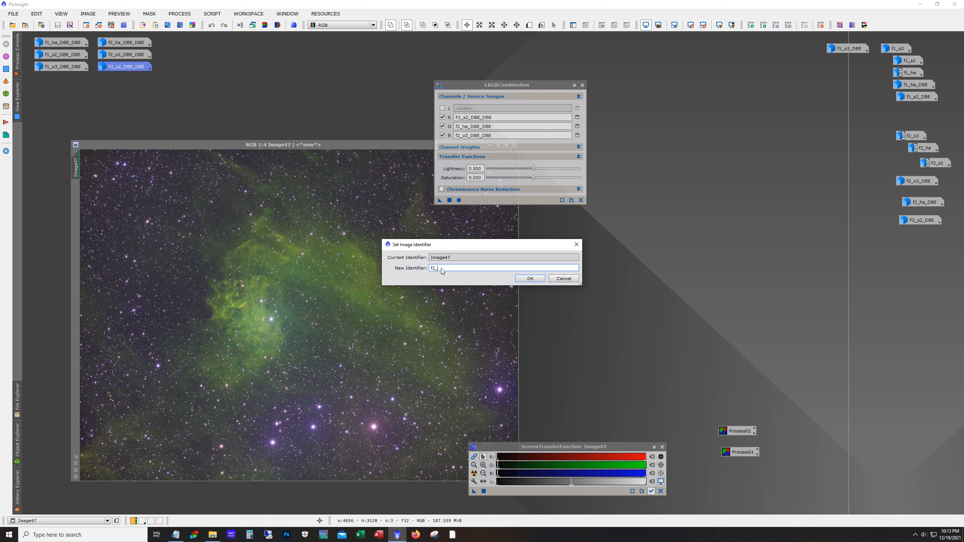
text(_C)
click(531, 279)
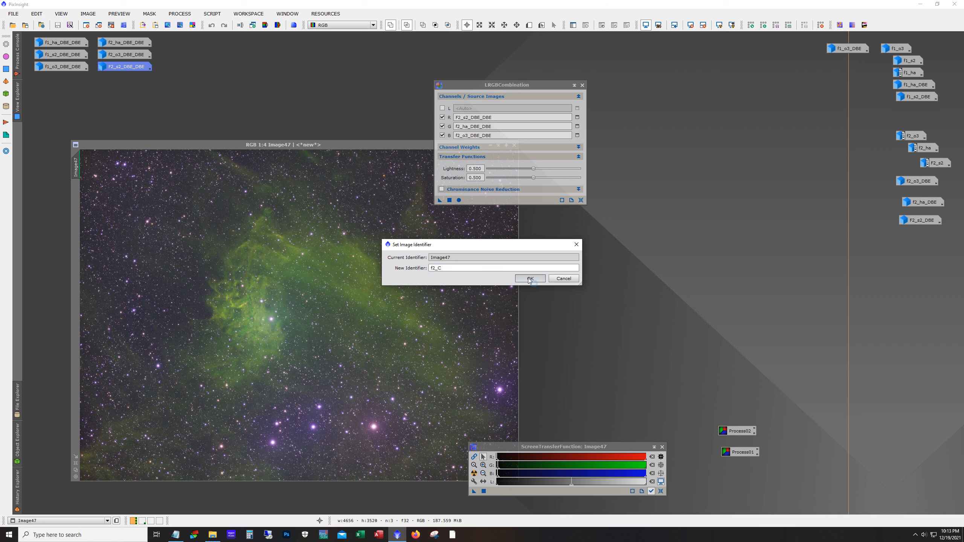
Move LRGBCombination clear of the image, then minimize f2_C and park its icon in the workspace's lower-left corner
drag(457, 89, 609, 94)
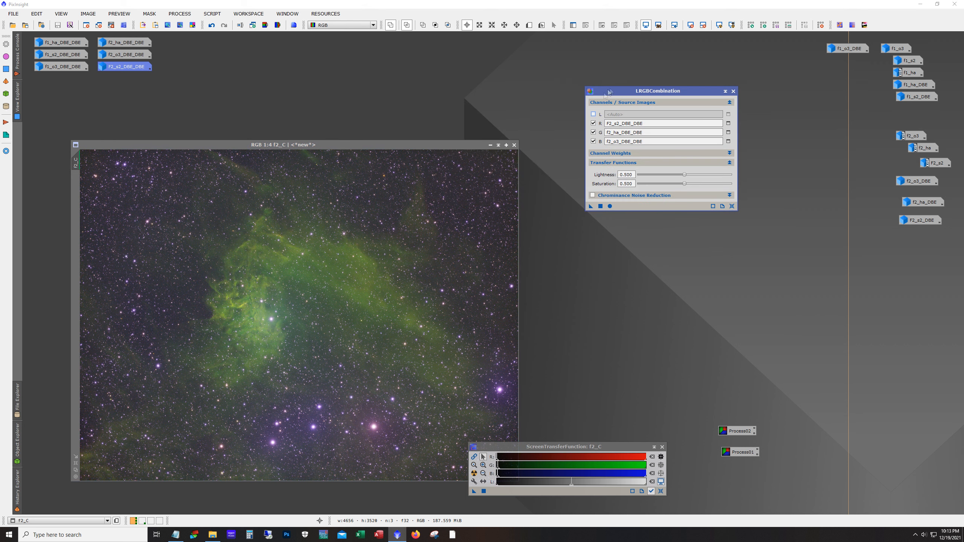
click(490, 145)
drag(312, 317, 48, 501)
Reset LRGBCombination, disable L, combine f1_s2_DBE_DBE as R, f1_ha_DBE_DBE as G and f1_o3_DBE_DBE as B, and auto-stretch the result
click(732, 206)
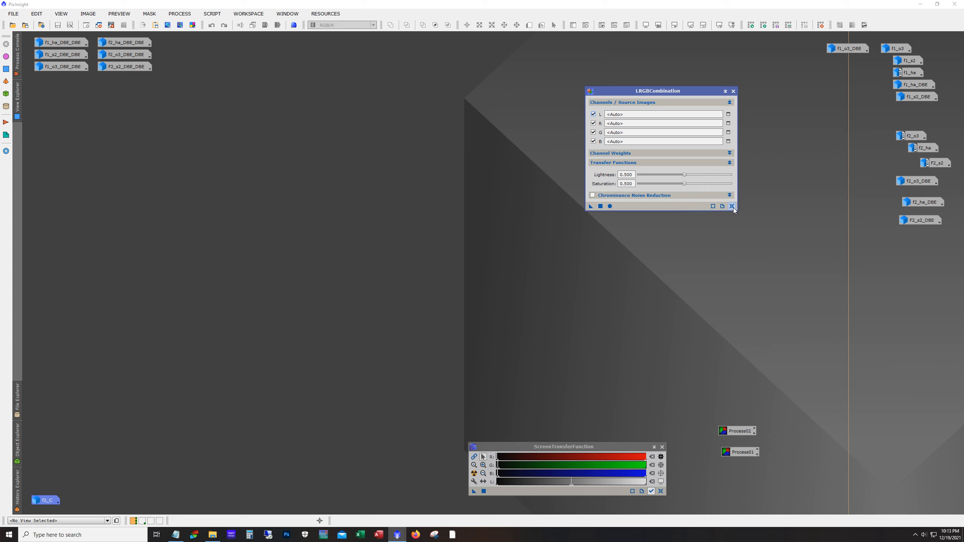
click(593, 114)
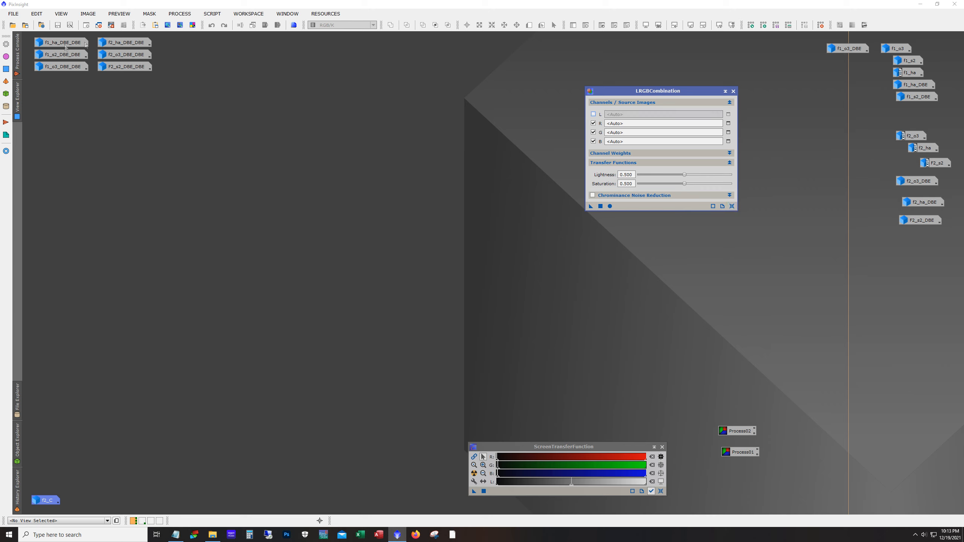
drag(54, 42, 580, 138)
drag(63, 54, 659, 127)
drag(62, 66, 664, 142)
click(610, 206)
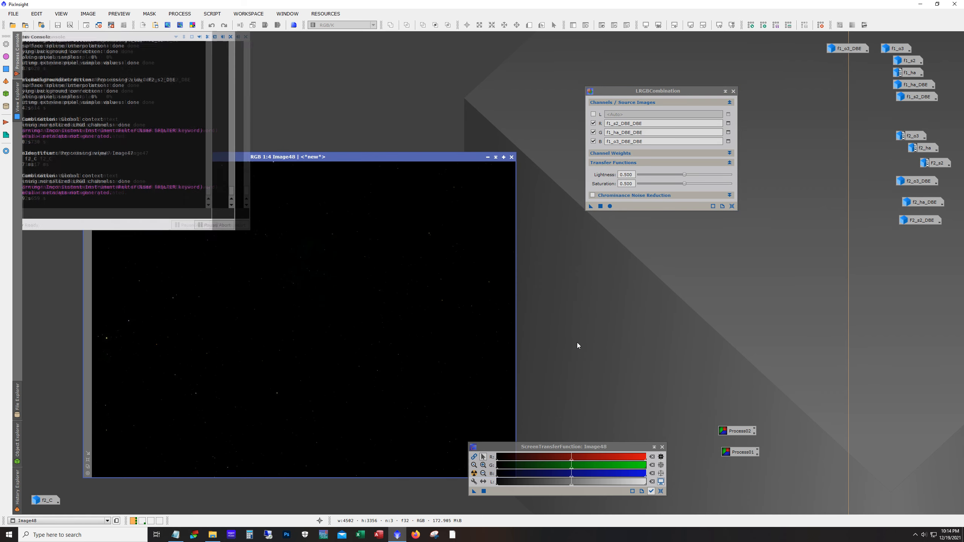
click(474, 474)
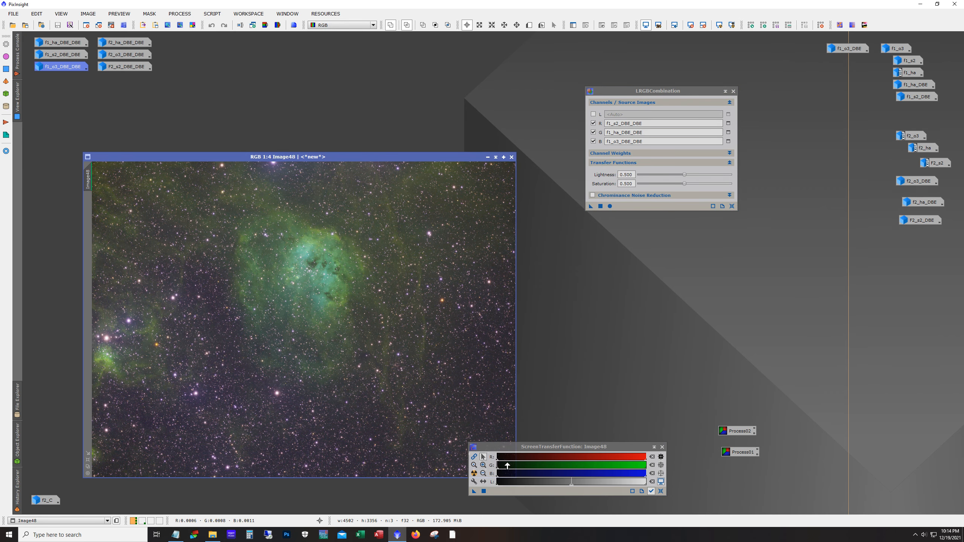
Change the combined panel 1 colour image's identifier to f1_C
right_click(89, 182)
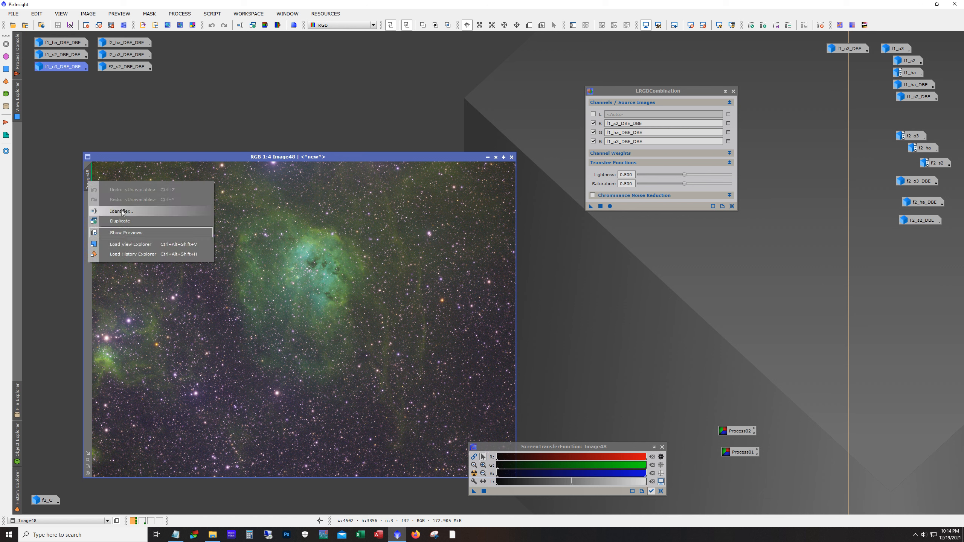
click(123, 212)
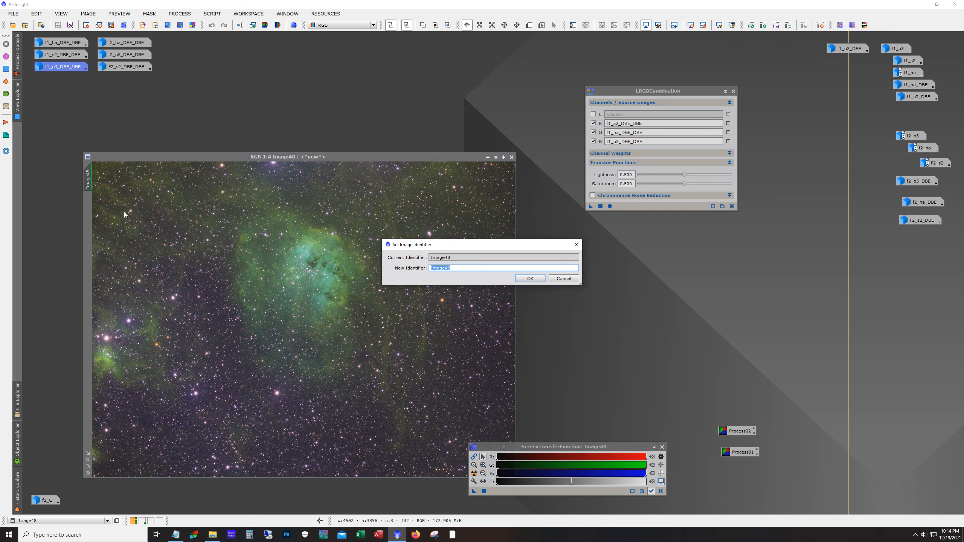
text(f2)
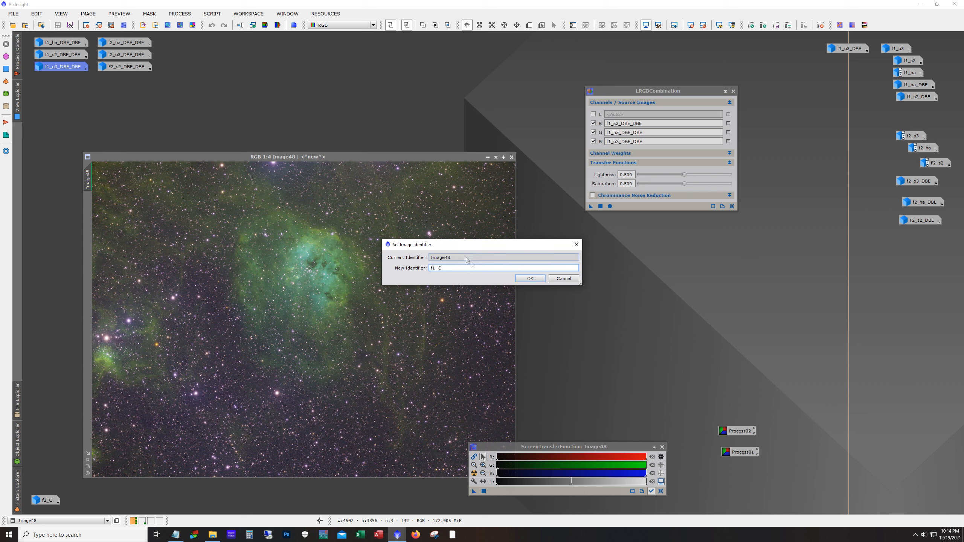
click(530, 279)
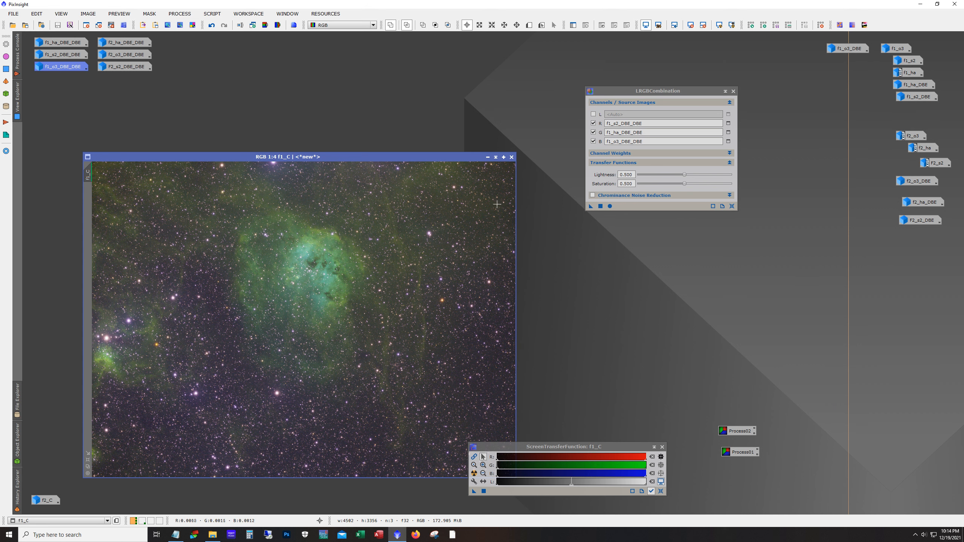
Minimize f1_C, park its icon just above f2_C, and close LRGBCombination
click(488, 157)
drag(307, 321, 38, 489)
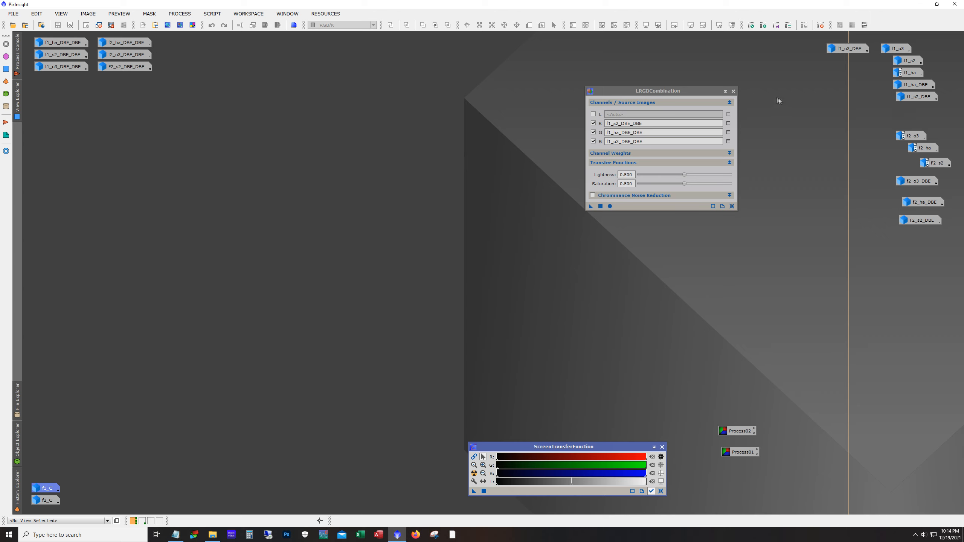
click(734, 92)
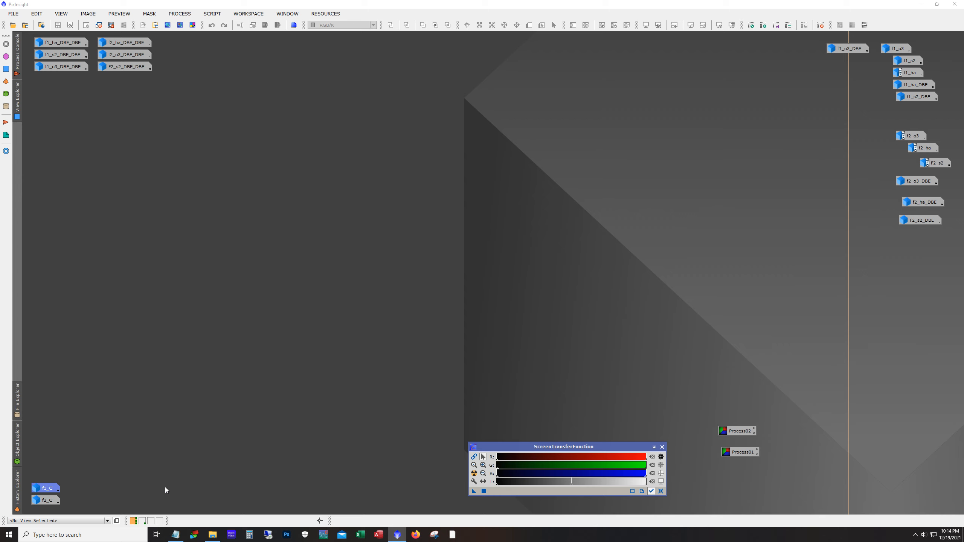
click(179, 14)
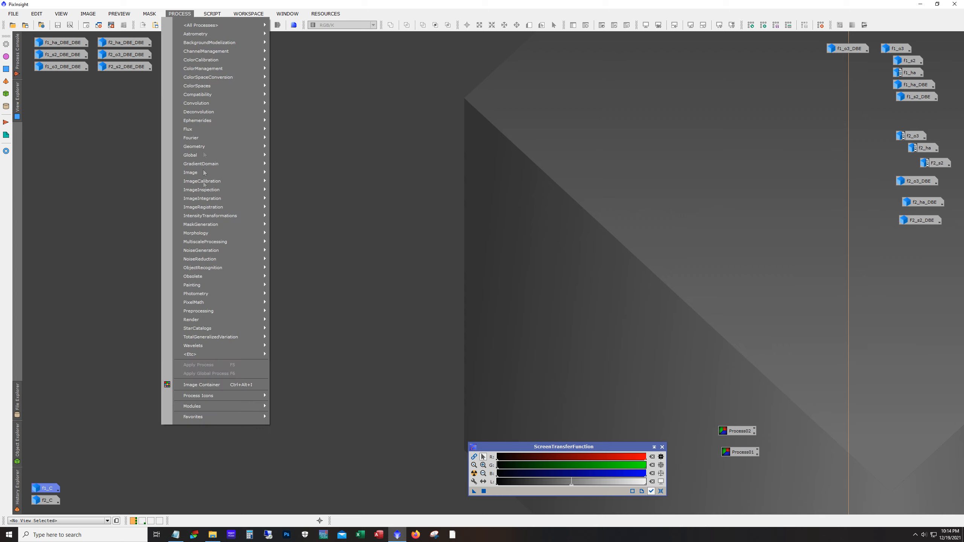
mouse_move(243, 207)
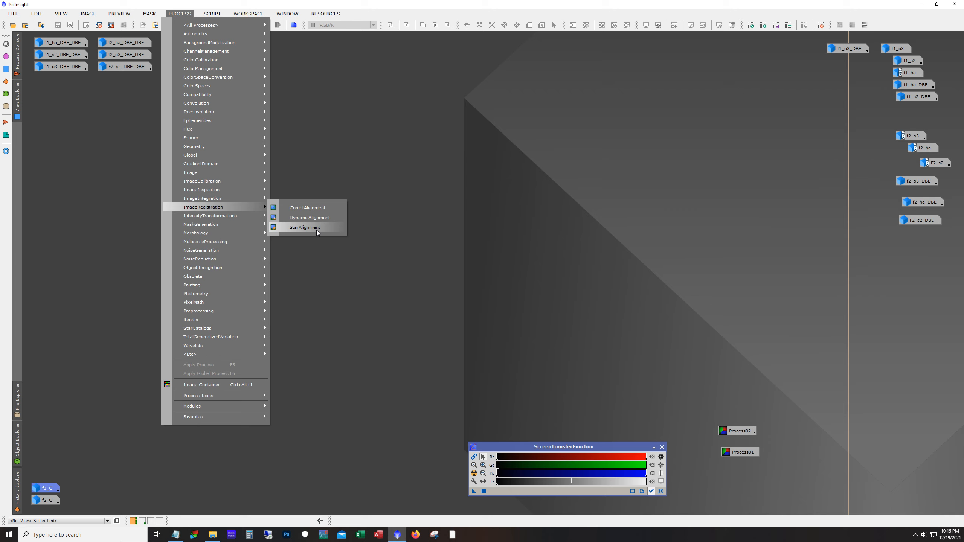
click(371, 284)
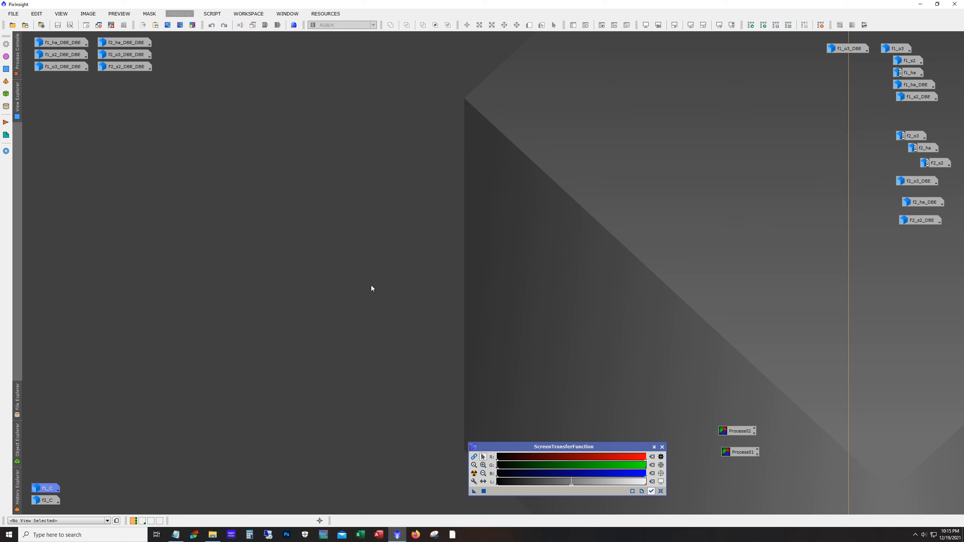
Restore f1_C and f2_C, offset f2_C to uncover part of f1_C, and move both process icons to the workspace's lower-right corner
double_click(47, 489)
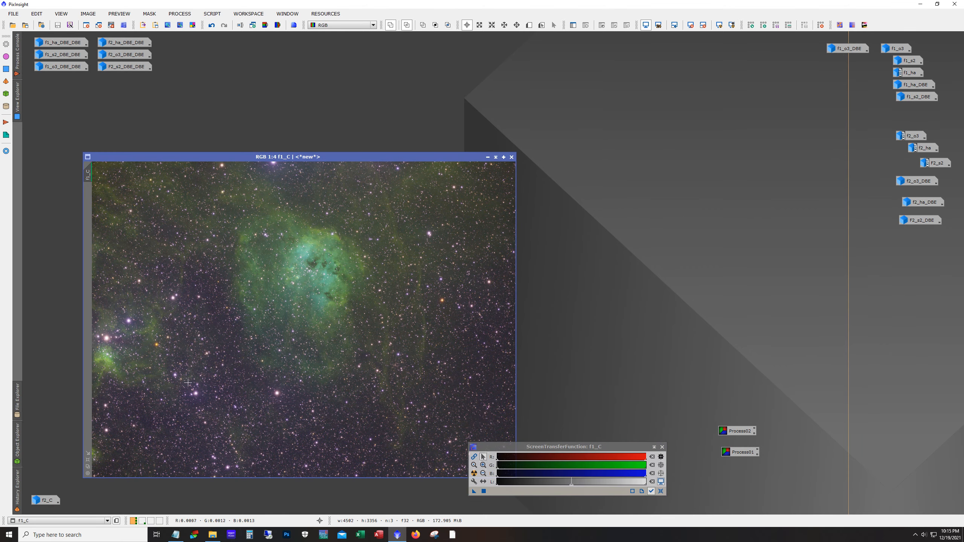
double_click(38, 502)
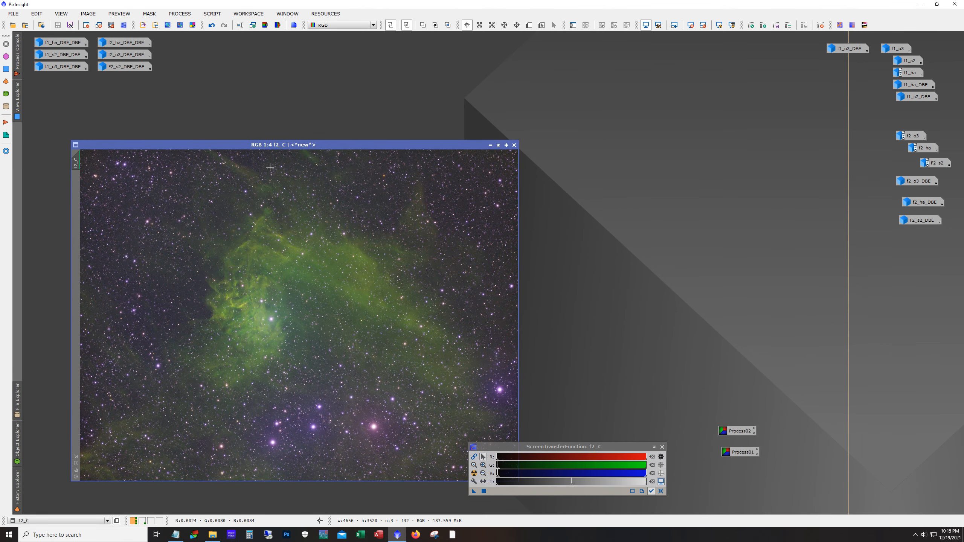
drag(265, 143, 460, 69)
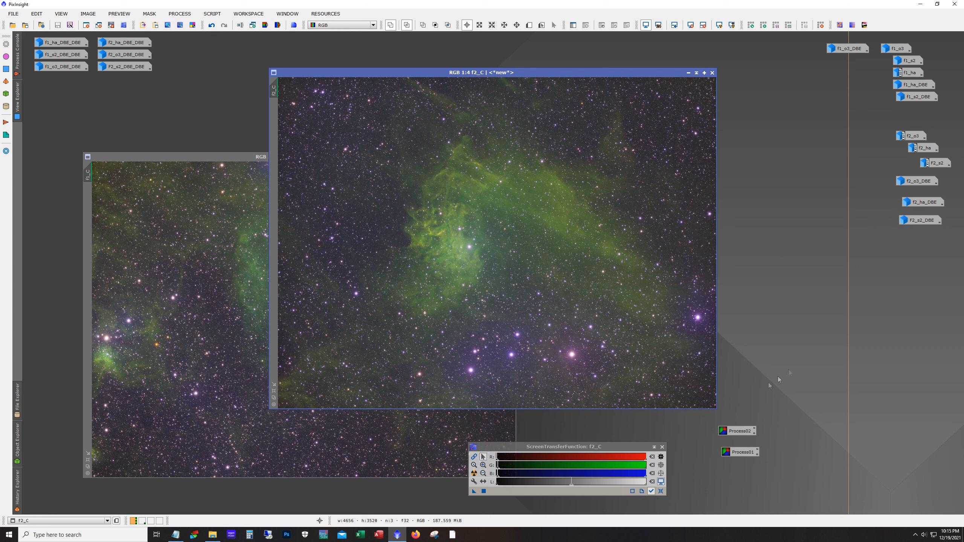
drag(747, 447, 916, 466)
click(902, 421)
Open HistogramTransformation and shift the f2_C window clear of it
click(180, 14)
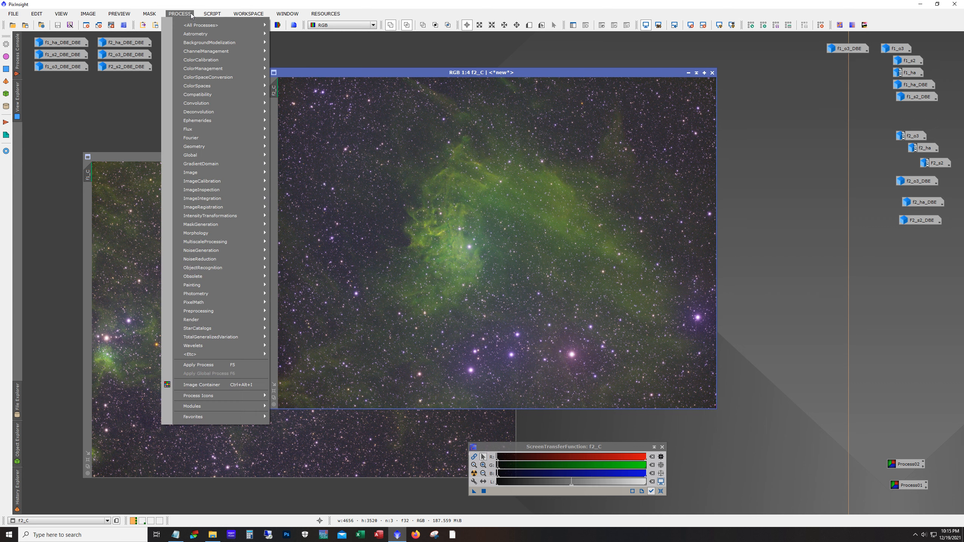
mouse_move(228, 216)
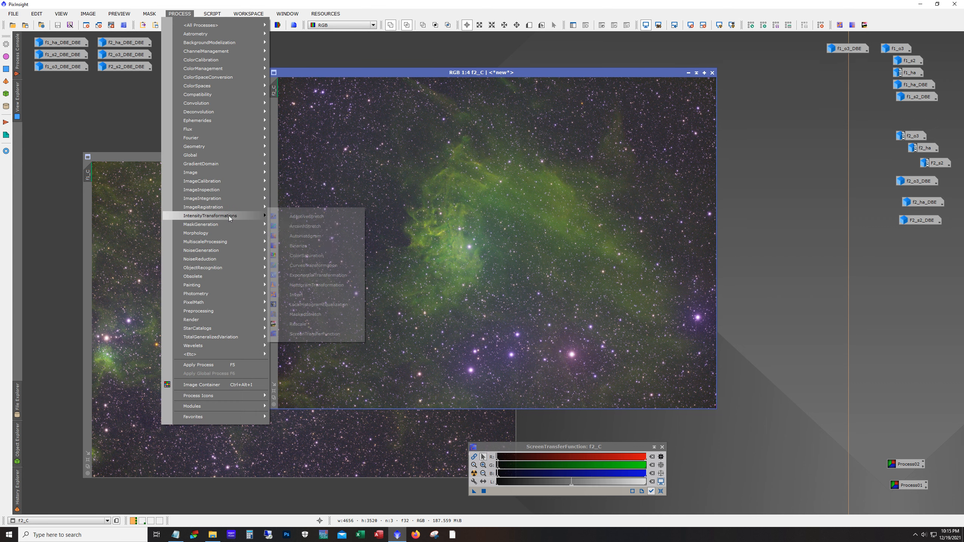
click(317, 285)
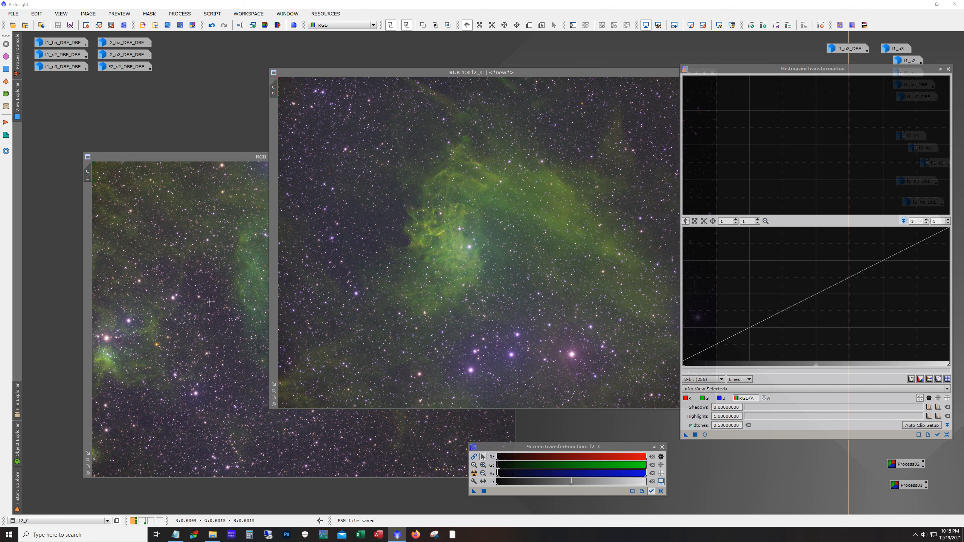
drag(437, 74, 356, 71)
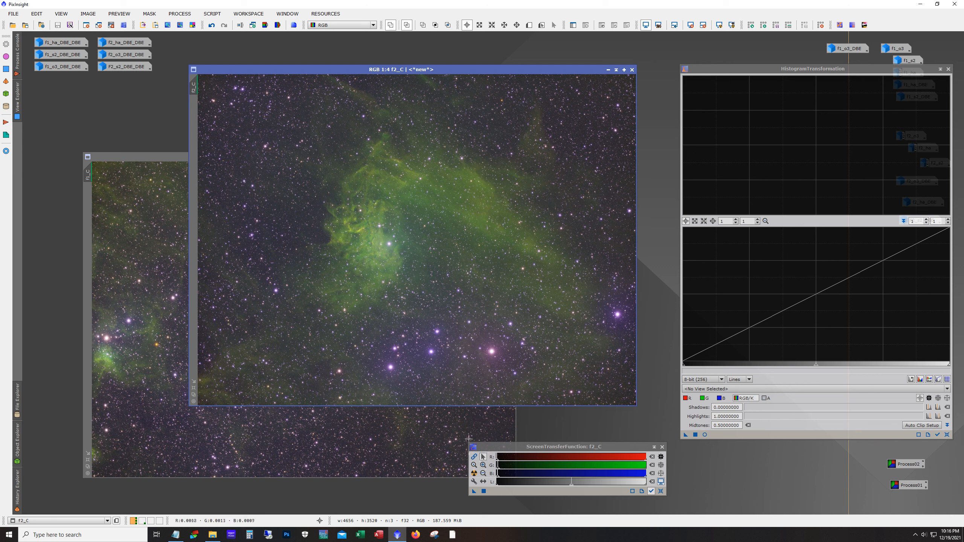
Transfer f2_C's screen stretch to HistogramTransformation, apply it permanently to f2_C, and turn off that image's screen stretch
click(474, 475)
drag(474, 491, 742, 434)
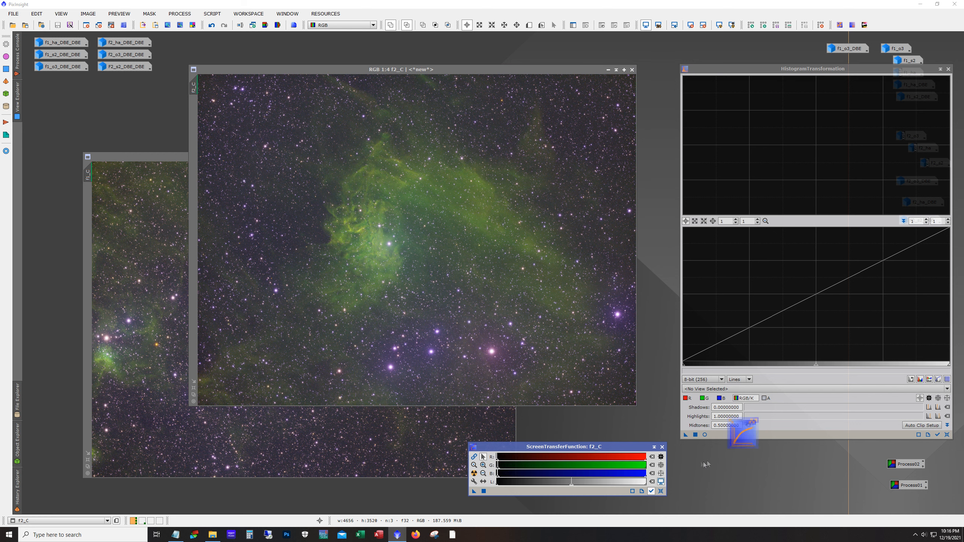
click(695, 435)
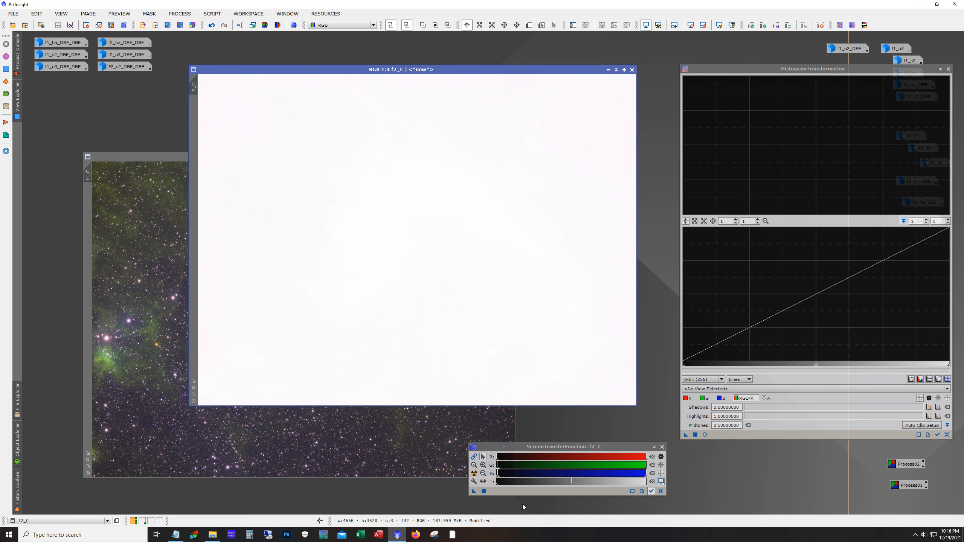
key(F12)
Apply f1_C's screen stretch permanently through HistogramTransformation, turn off its screen stretch, and close ScreenTransferFunction and HistogramTransformation
click(458, 471)
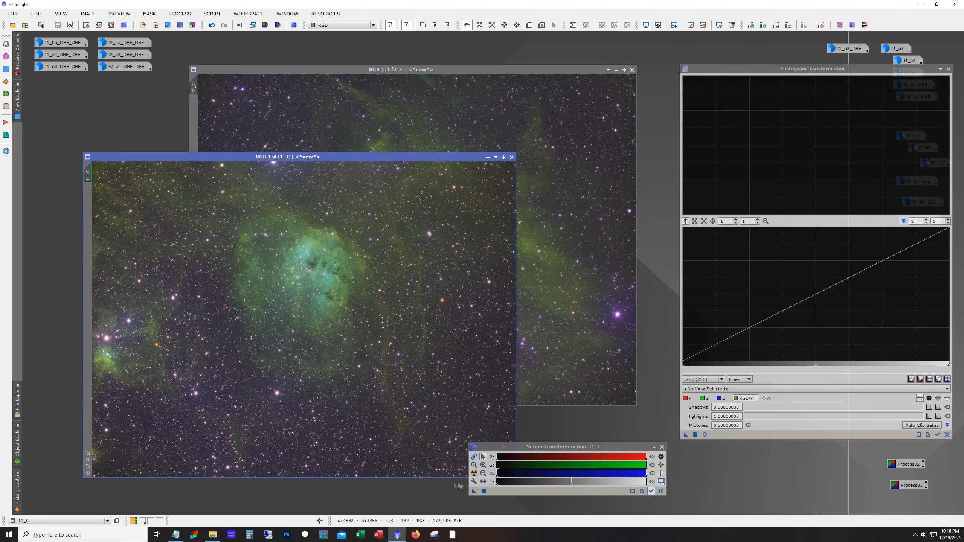
drag(475, 491, 474, 425)
key(F12)
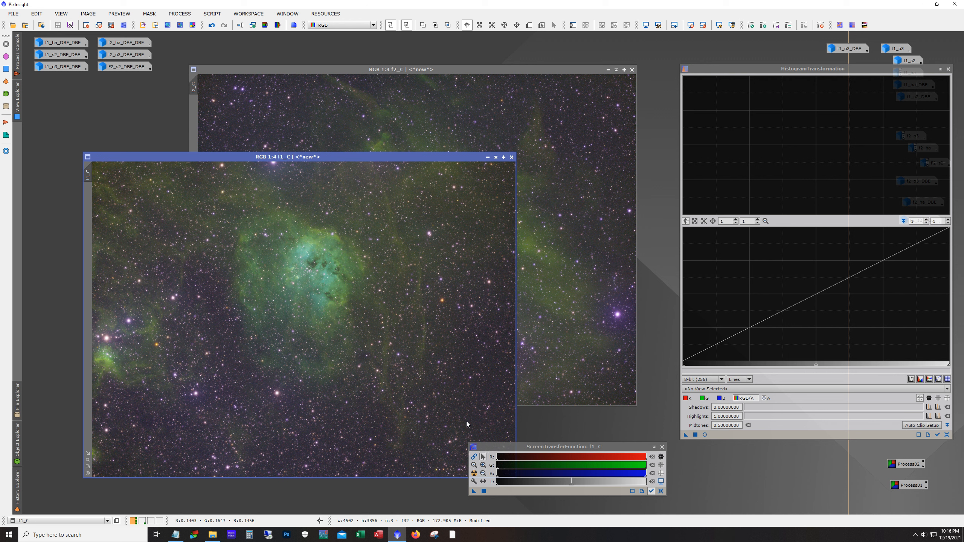
click(663, 448)
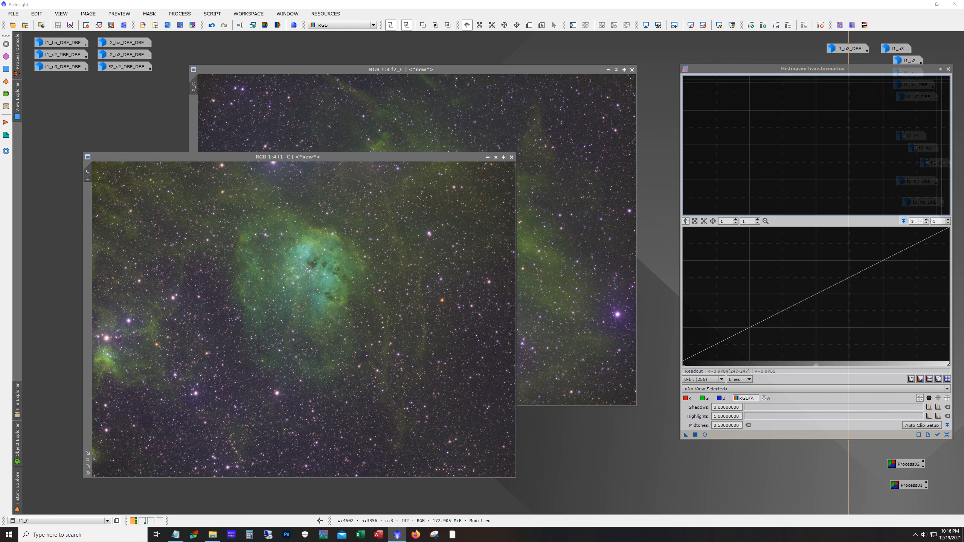
click(949, 69)
Offset f2_C from f1_C and examine its stars at 1:1 along the lower edge to the lower-right corner
drag(371, 70, 444, 52)
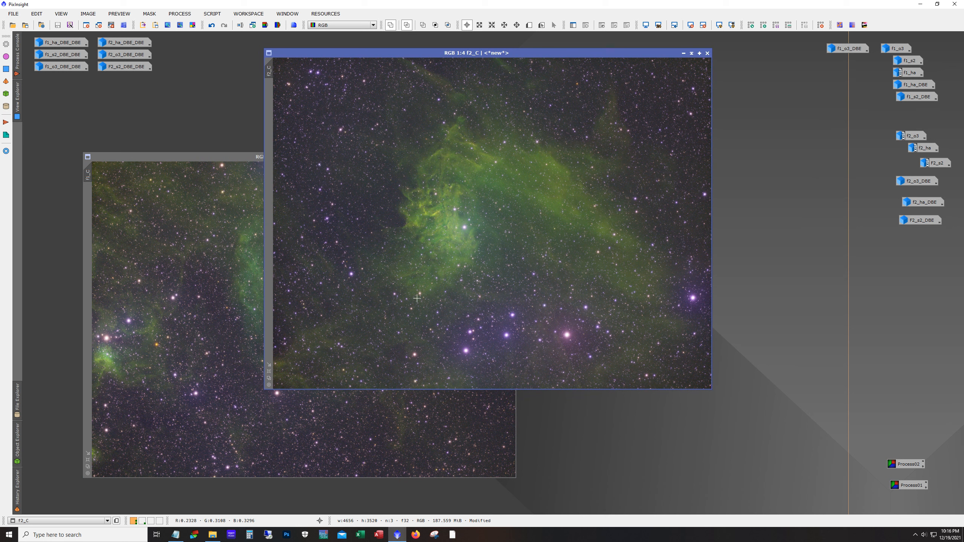
drag(456, 53, 483, 44)
scroll(558, 224, up, 2)
scroll(558, 224, up, 1)
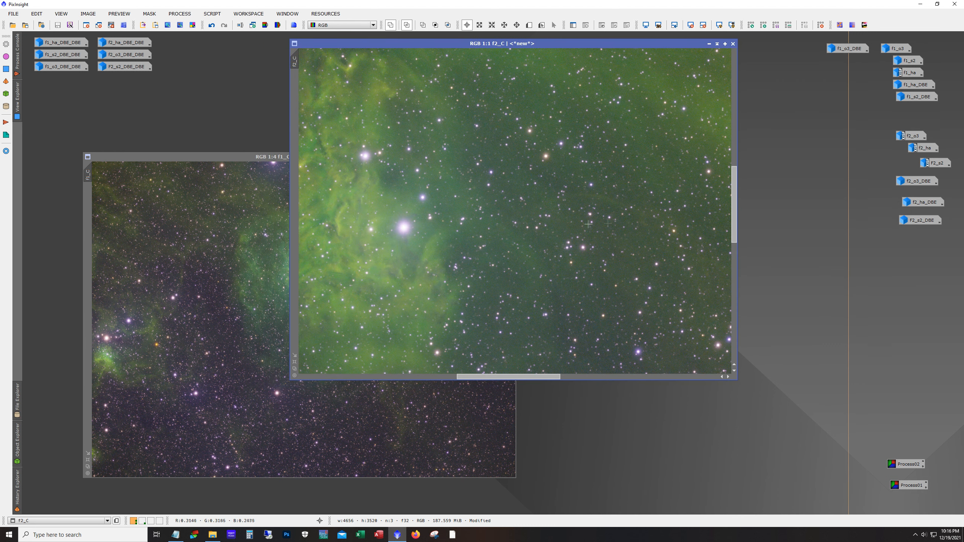
drag(734, 224, 725, 377)
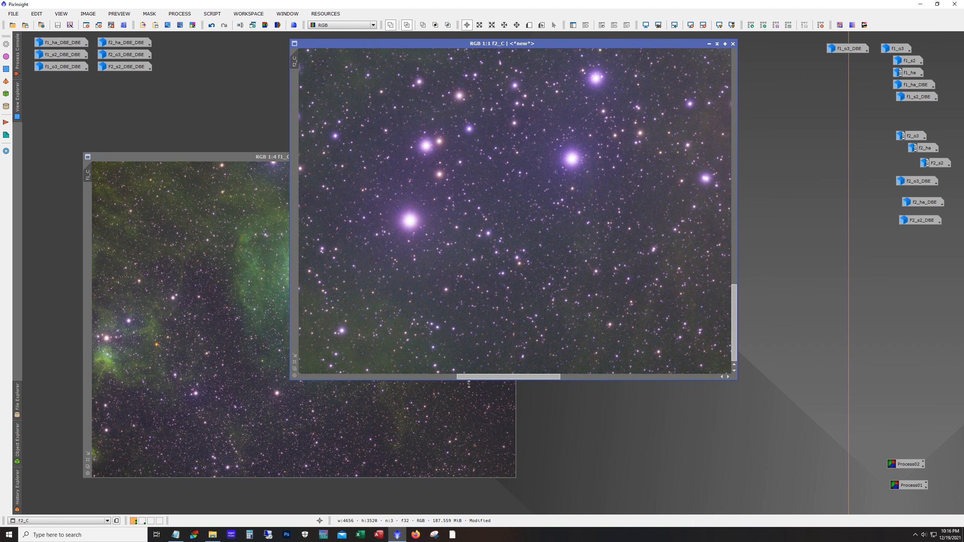
drag(477, 384, 645, 378)
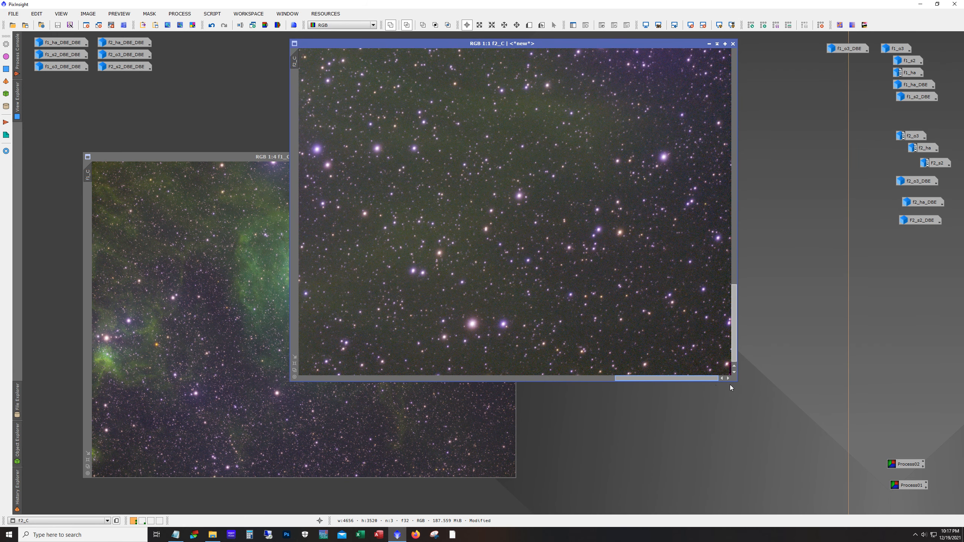
Examine the stars in f1_C at 1:1 along its lower edge and corners, then view the whole panel
click(350, 417)
scroll(332, 300, up, 3)
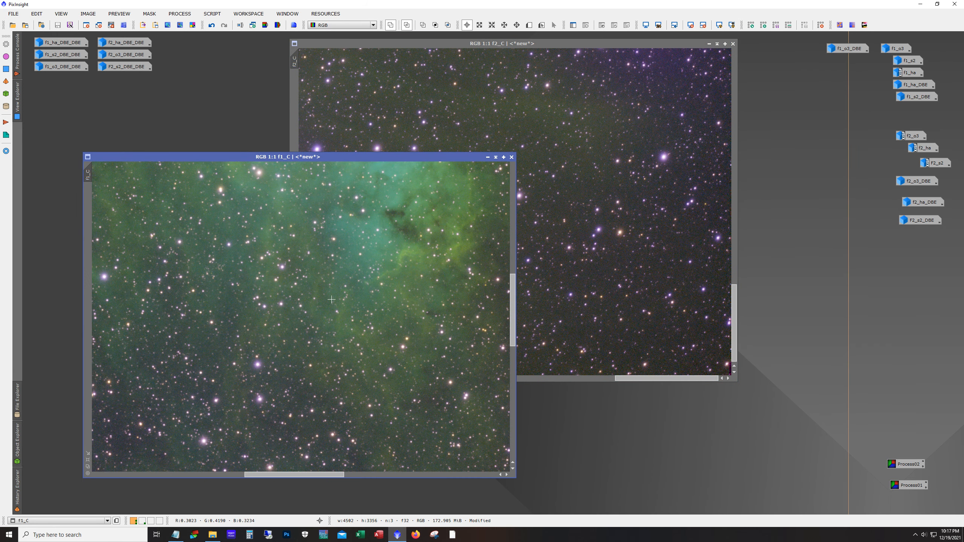
drag(513, 344, 513, 456)
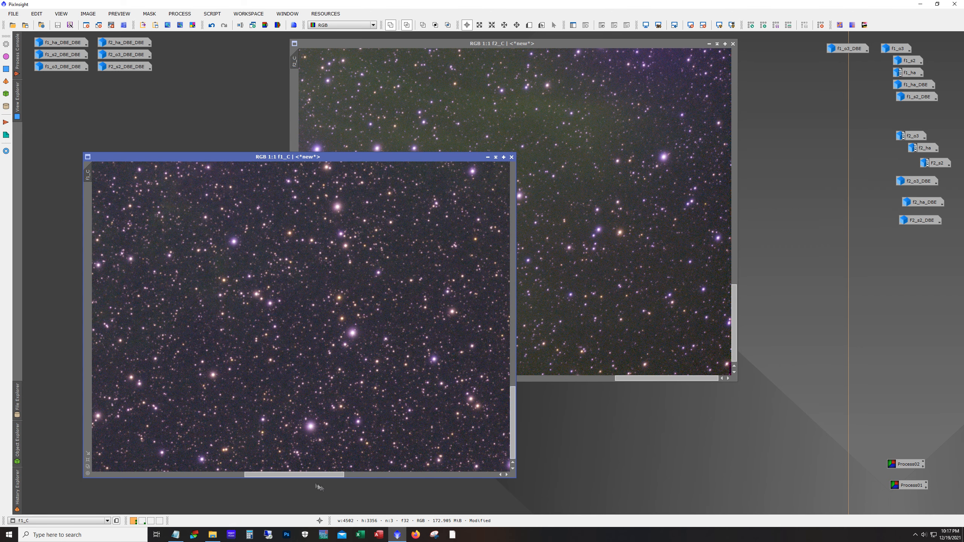
drag(313, 475, 494, 475)
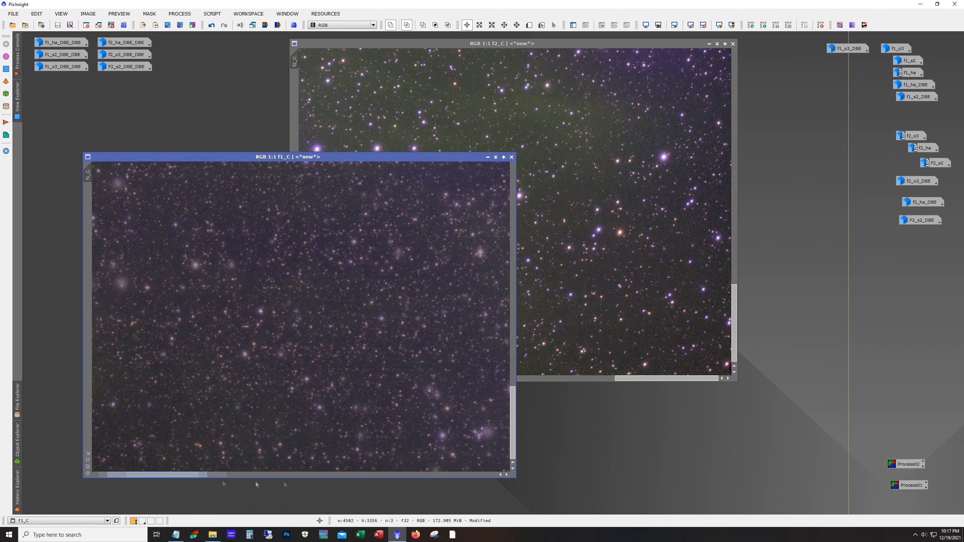
drag(513, 422, 488, 226)
scroll(359, 320, down, 5)
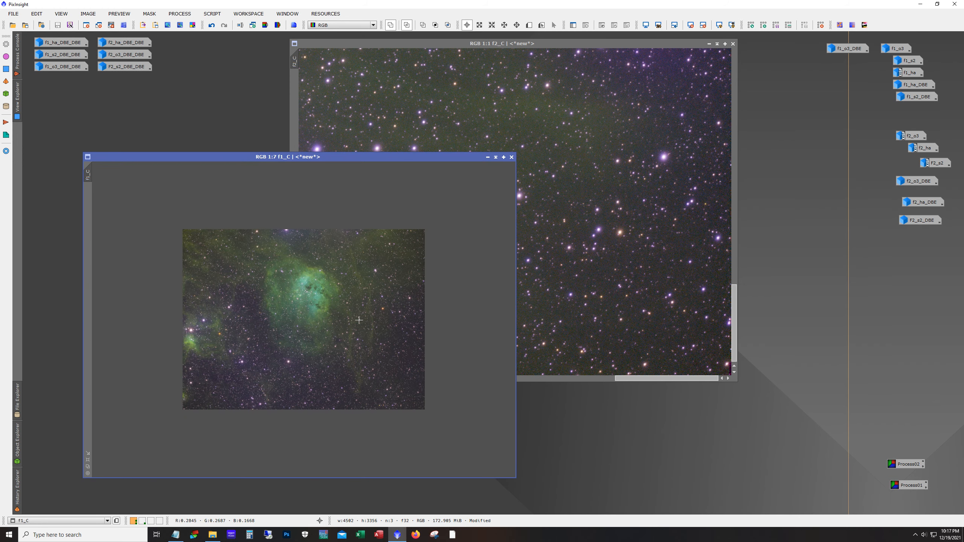
scroll(358, 320, up, 1)
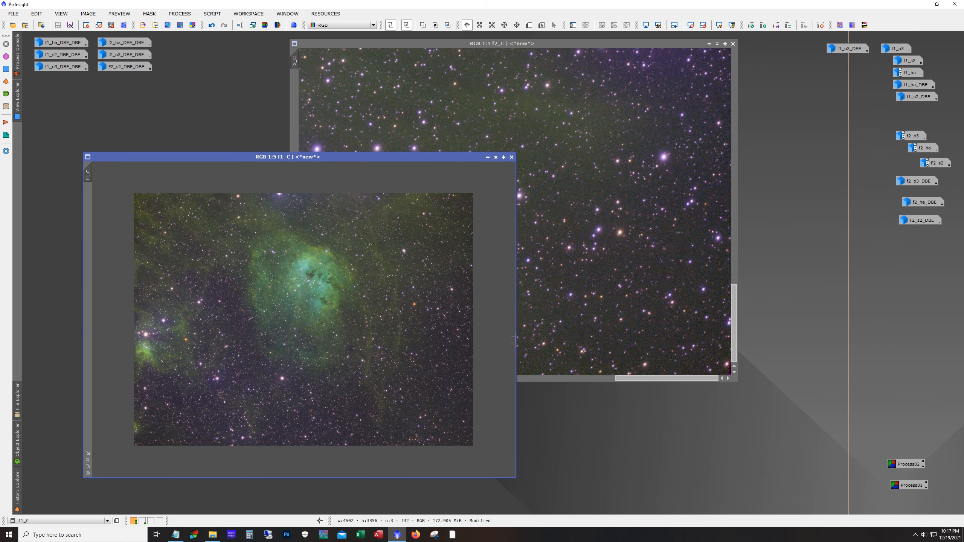
View the whole of f2_C, then move f1_C slightly aside and examine its upper-right corner at 1:1
click(574, 329)
scroll(576, 328, down, 4)
scroll(576, 328, up, 1)
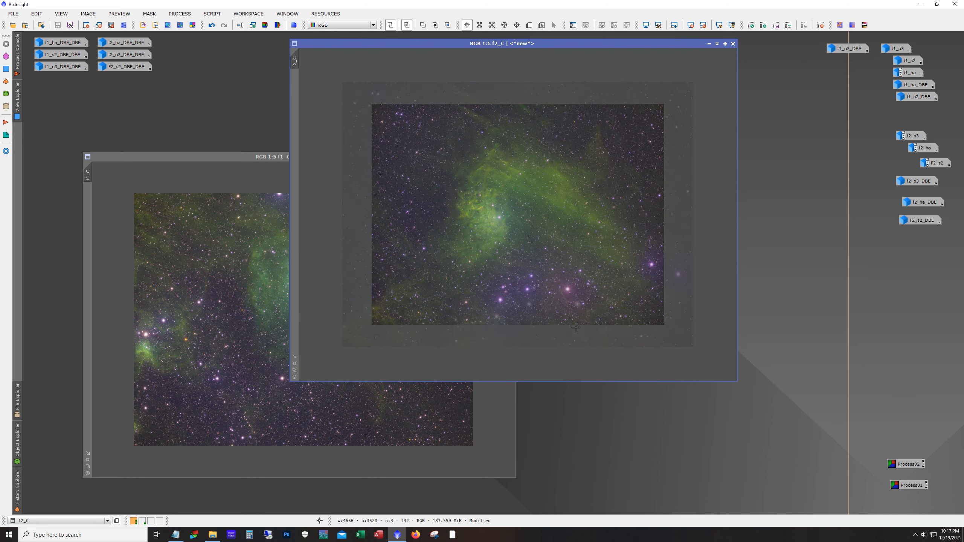
drag(211, 159, 191, 166)
scroll(417, 294, up, 4)
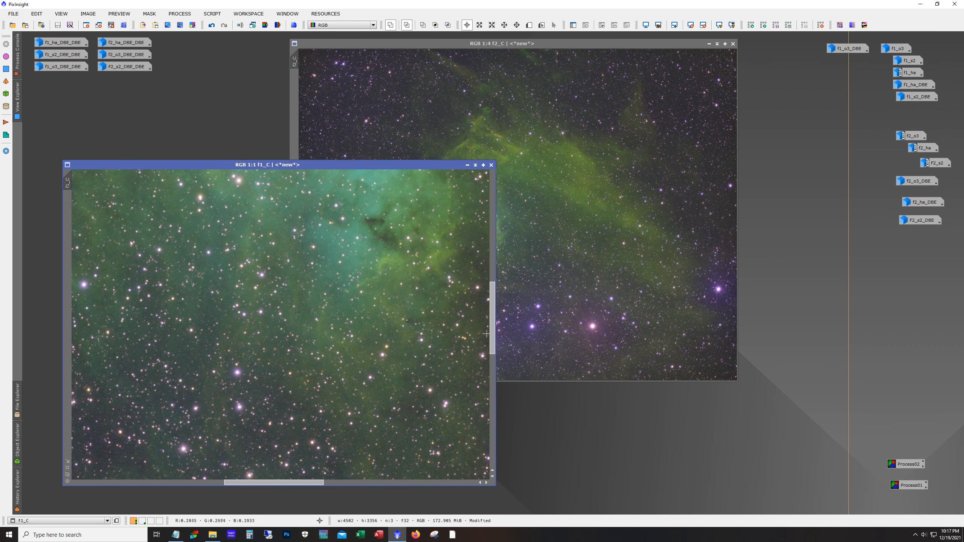
drag(492, 327, 492, 215)
drag(282, 486, 472, 468)
Examine the lower-right area of f2_C at 1:2, then return it to the full 1:4 view
click(604, 258)
scroll(620, 228, up, 2)
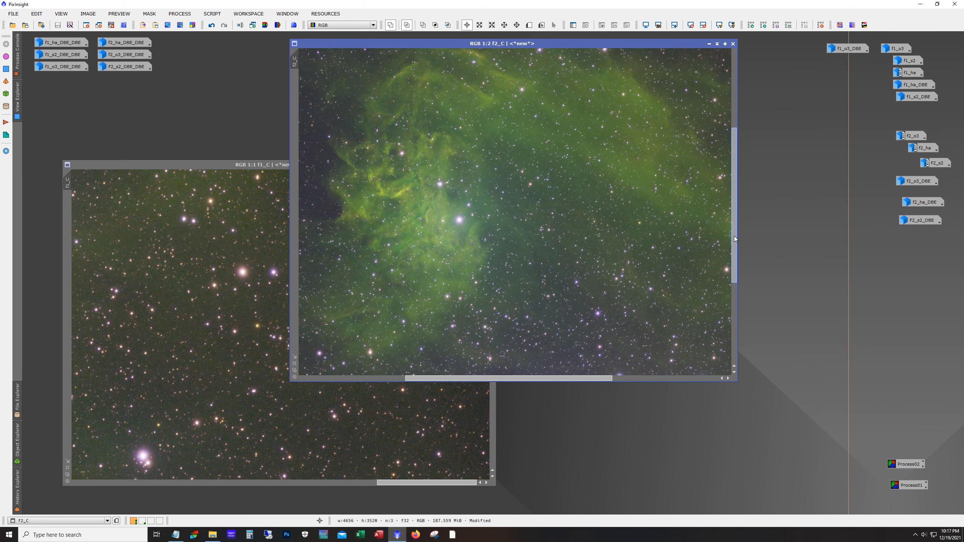
drag(734, 236, 728, 388)
drag(585, 379, 734, 392)
scroll(589, 308, down, 3)
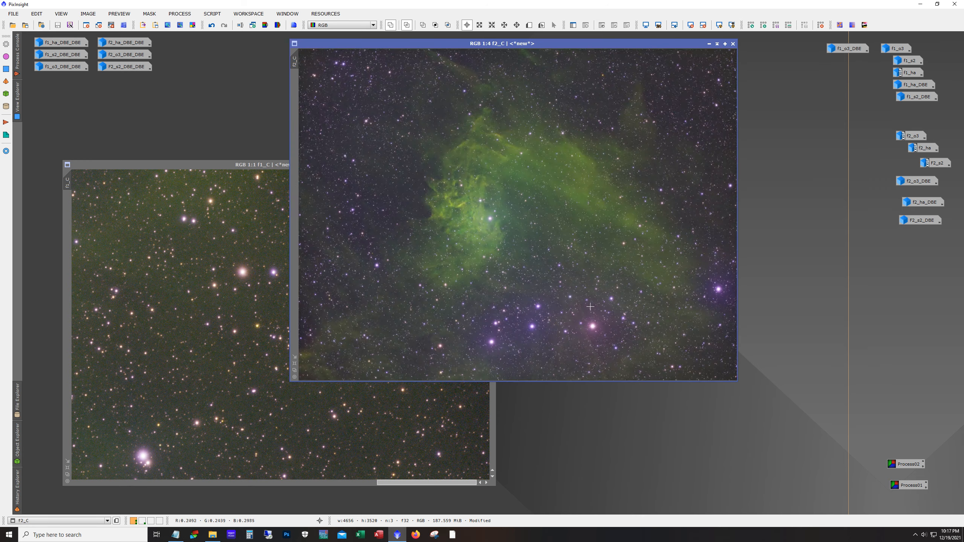
scroll(589, 307, up, 1)
Return f1_C to the full 1:4 view and minimize both f2_C and f1_C
click(247, 285)
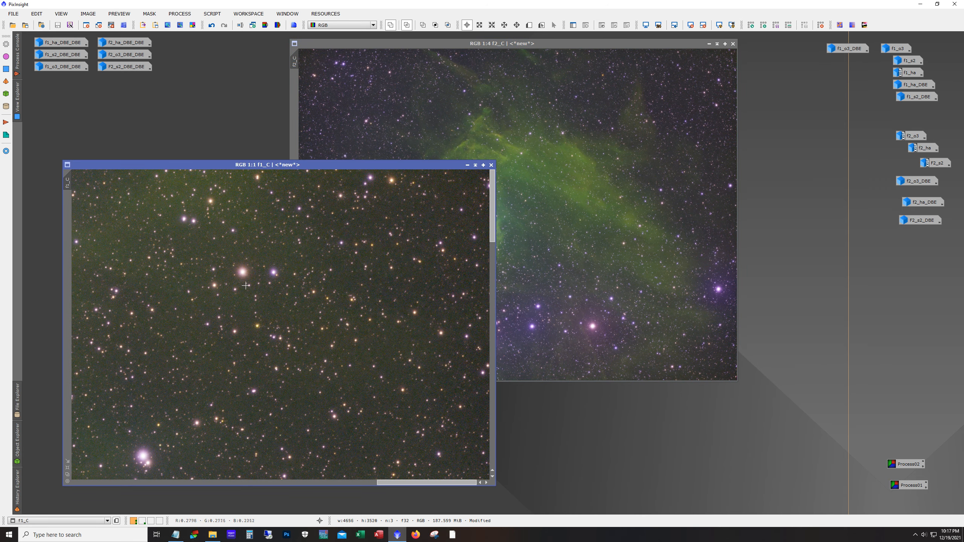
scroll(252, 258, down, 4)
scroll(257, 231, up, 1)
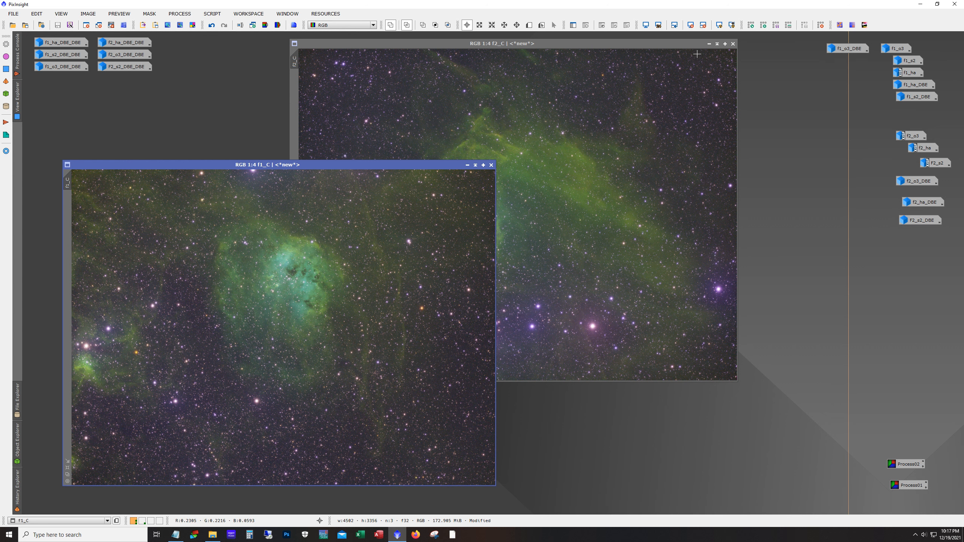
click(709, 44)
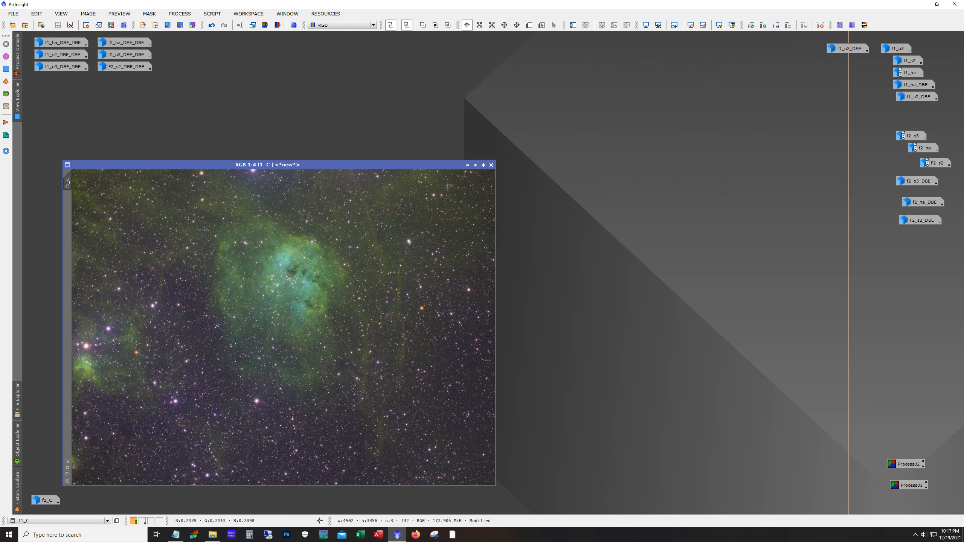
click(468, 165)
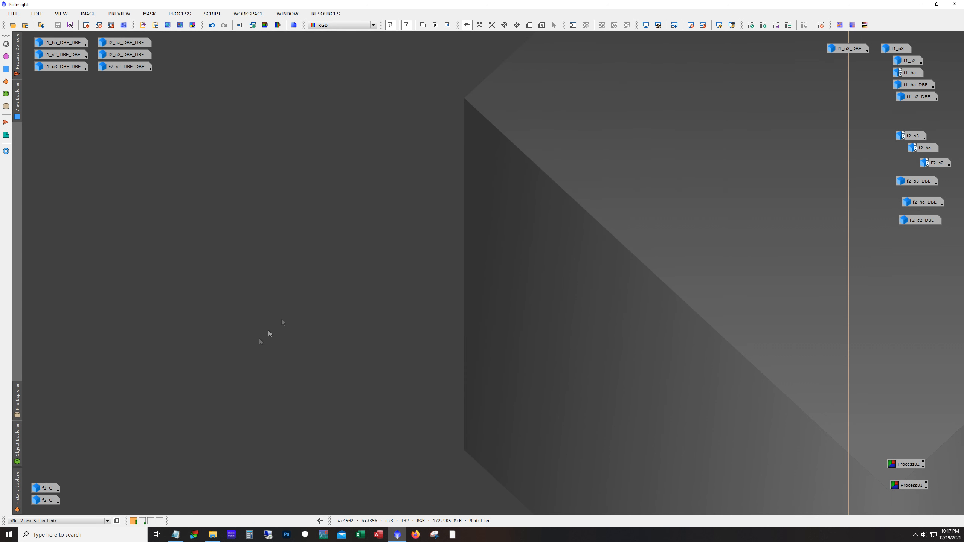
Open StarAlignment, move it to the middle of the workspace, and reset it to its default settings
click(187, 13)
mouse_move(189, 28)
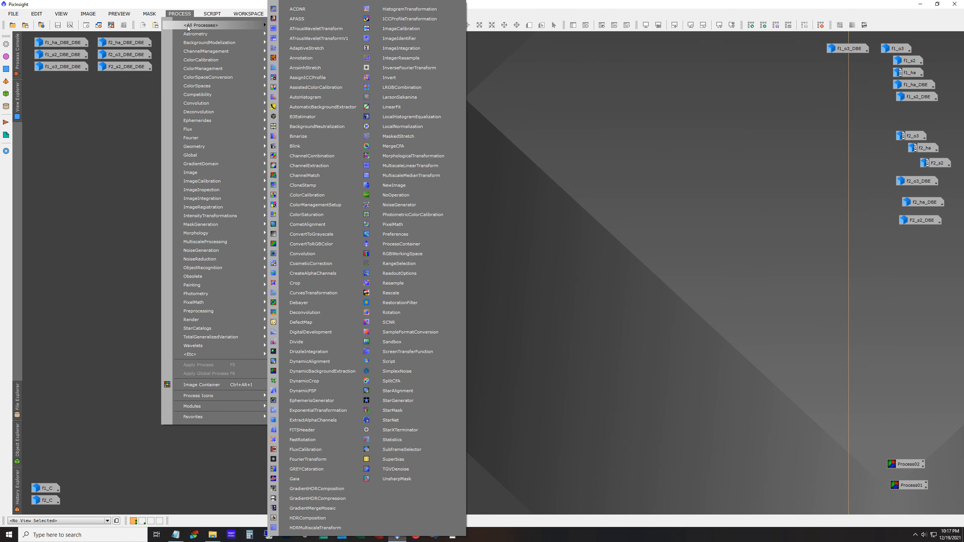
mouse_move(246, 207)
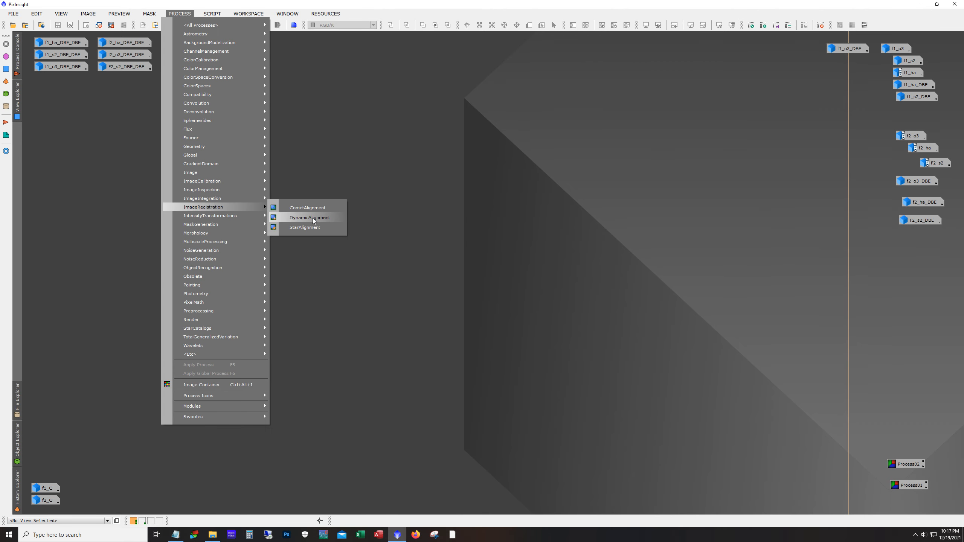
click(313, 227)
drag(148, 93, 338, 80)
click(453, 346)
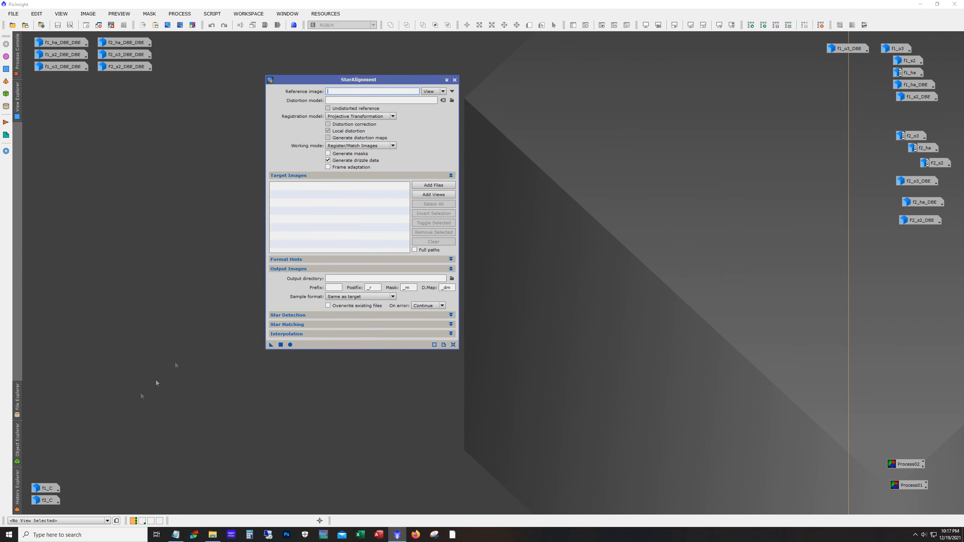
Set StarAlignment's reference image to f1_C, its registration model to Thin Plate Splines and its working mode to Register/Union - Mosaic
drag(46, 489, 346, 94)
click(350, 117)
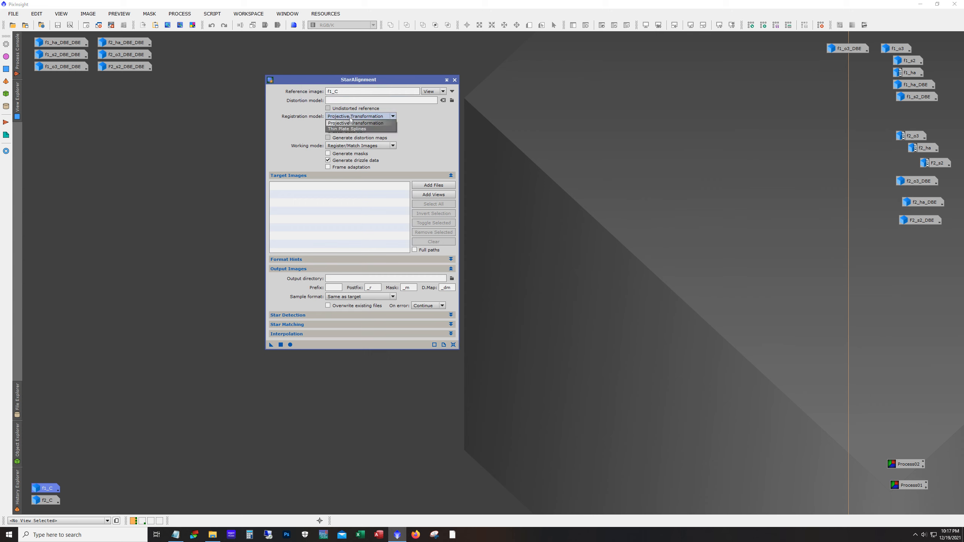
click(359, 129)
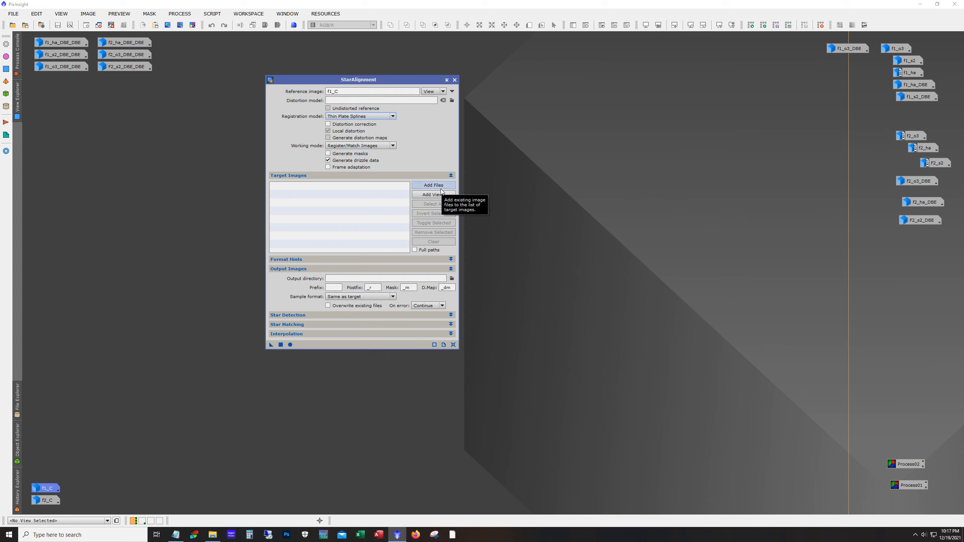
click(371, 146)
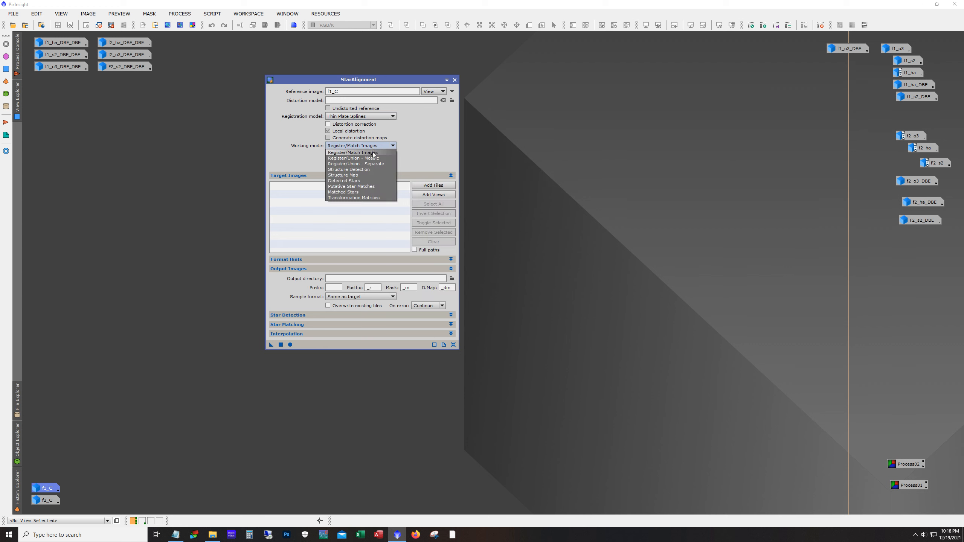
click(375, 157)
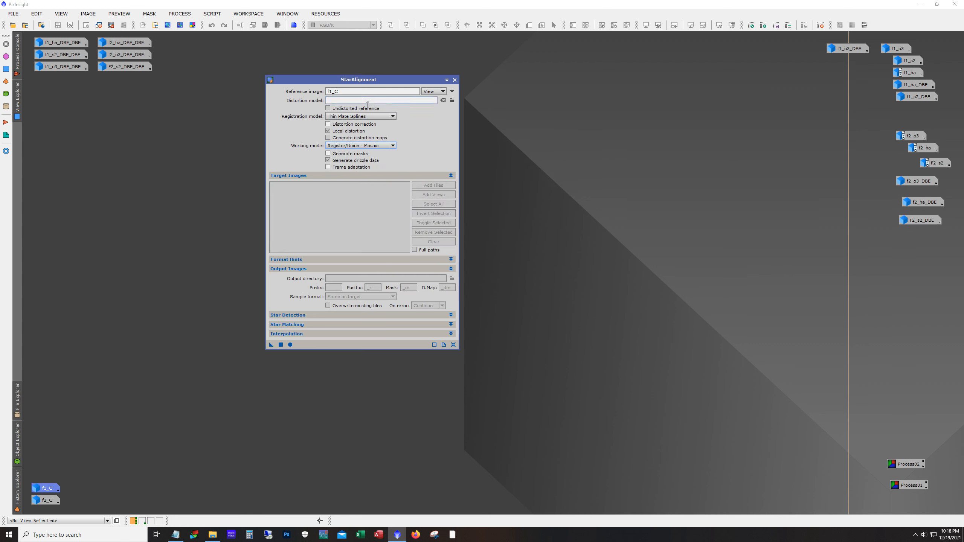
Move the StarAlignment window aside, restore f2_C from its icon and place the image next to it
drag(366, 81, 606, 76)
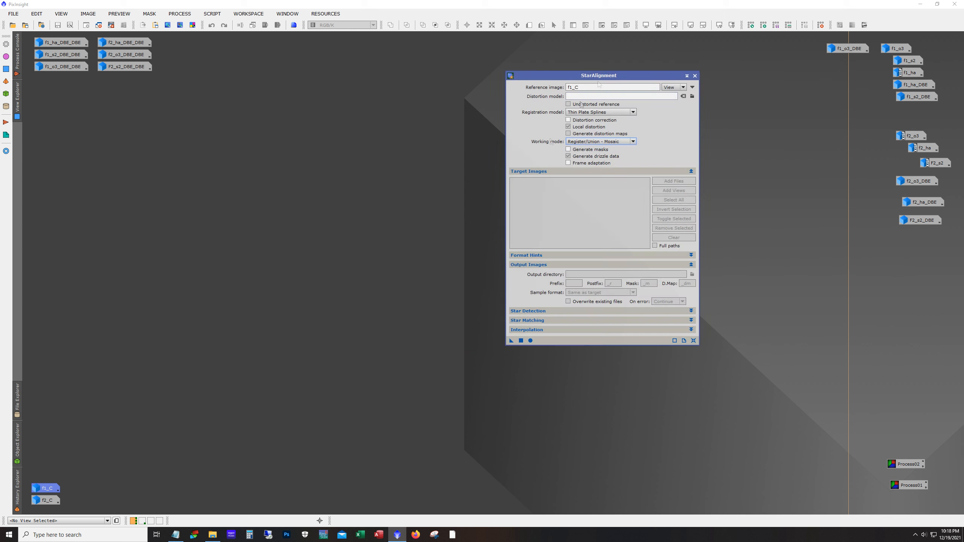
double_click(45, 501)
drag(444, 45, 242, 79)
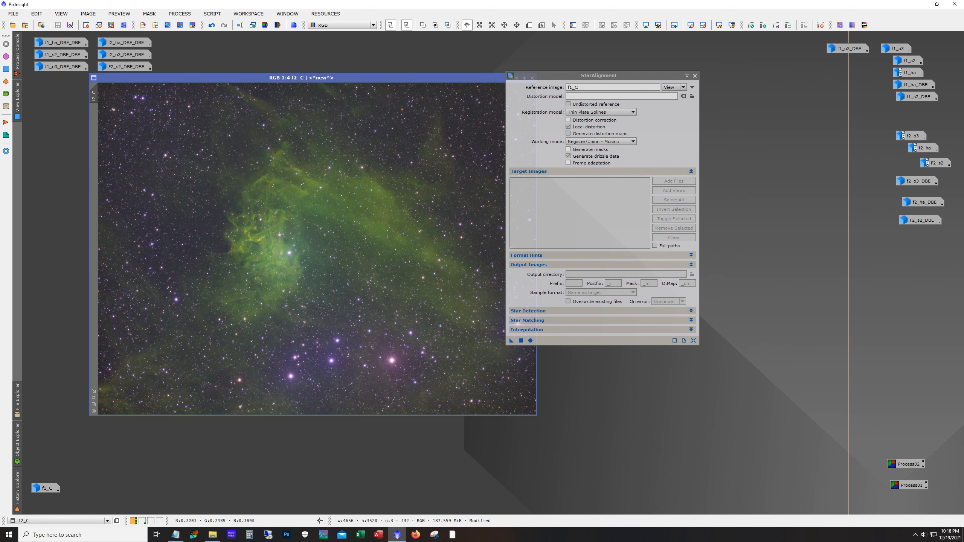
Apply StarAlignment to f2_C to build the mosaic, and move the mosaic window so the whole image is visible
click(512, 344)
drag(404, 362, 404, 363)
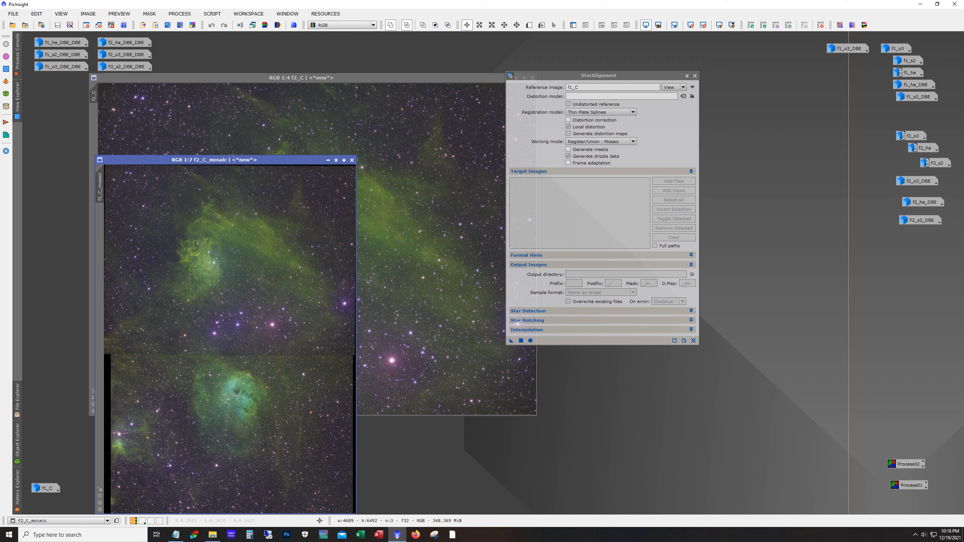
drag(239, 160, 349, 109)
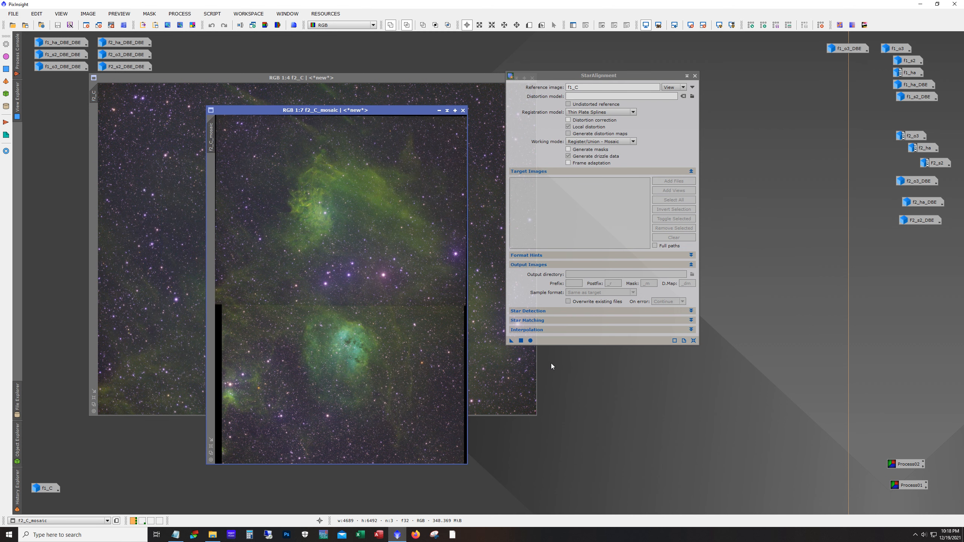
Examine the seam between the two panels in the mosaic, including its right end, at 3:1 and 4:1, then return to the full view
scroll(351, 299, up, 6)
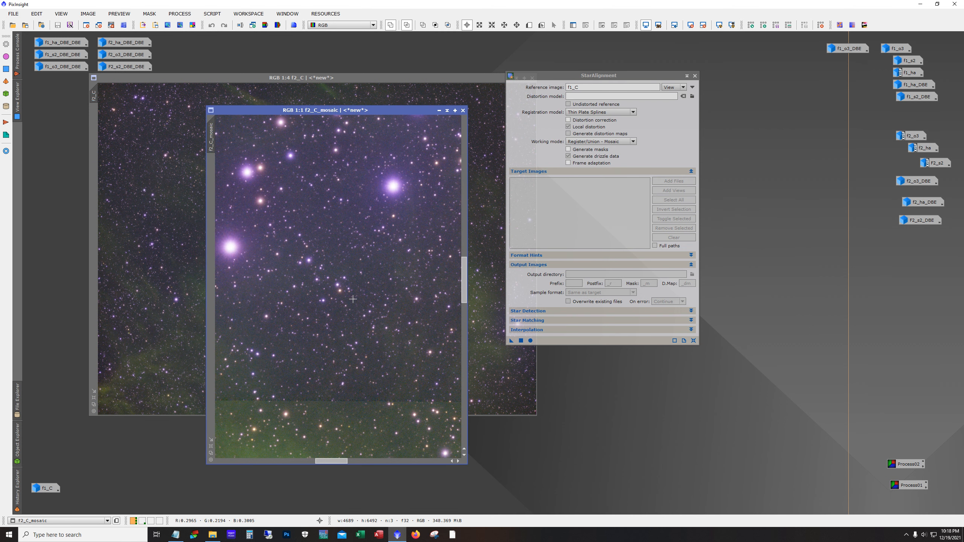
scroll(353, 299, up, 1)
drag(464, 283, 464, 302)
scroll(348, 329, up, 1)
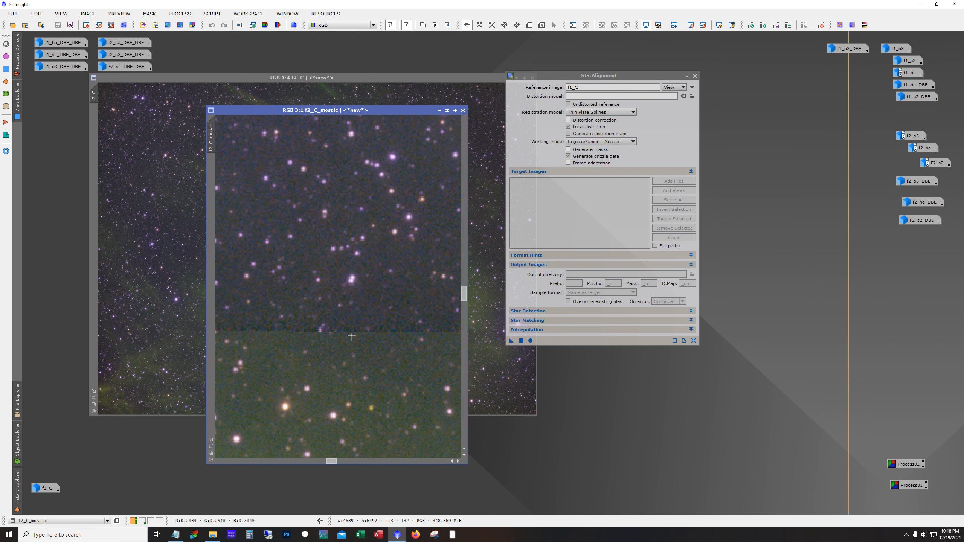
drag(332, 461, 462, 464)
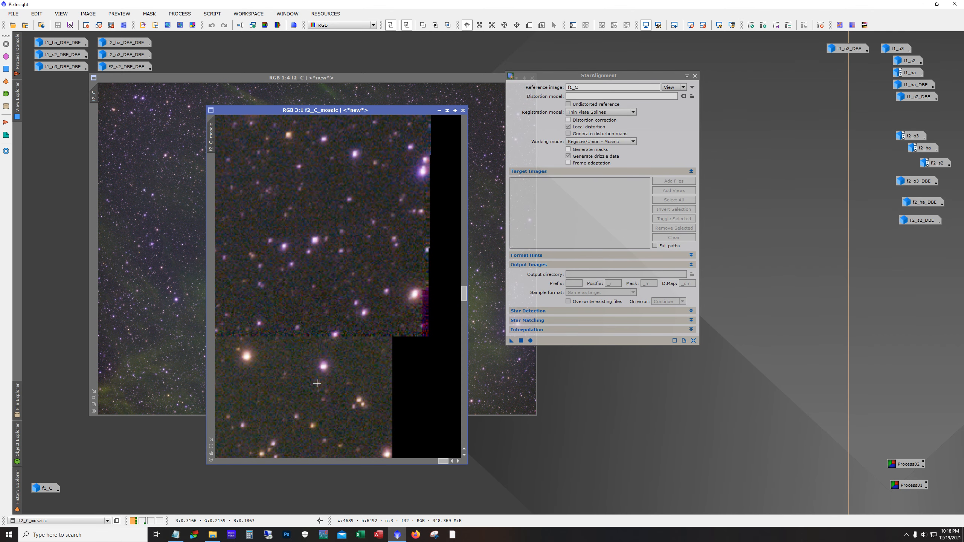
scroll(318, 383, up, 3)
scroll(318, 384, down, 4)
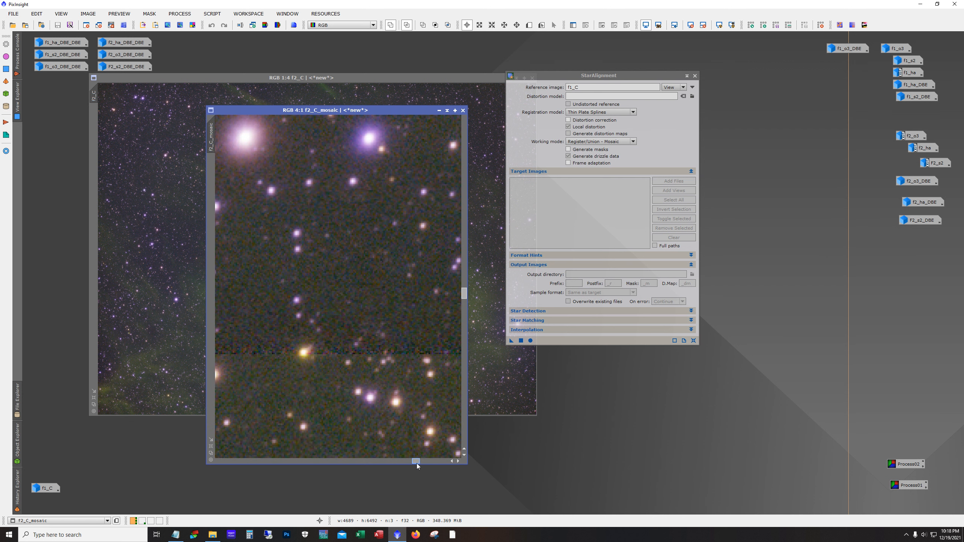
drag(415, 463, 461, 470)
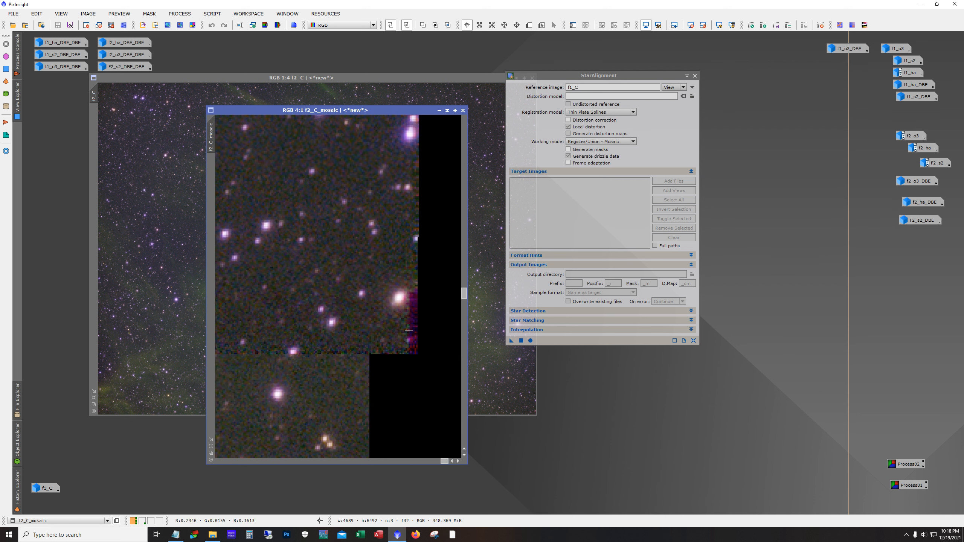
scroll(329, 335, up, 4)
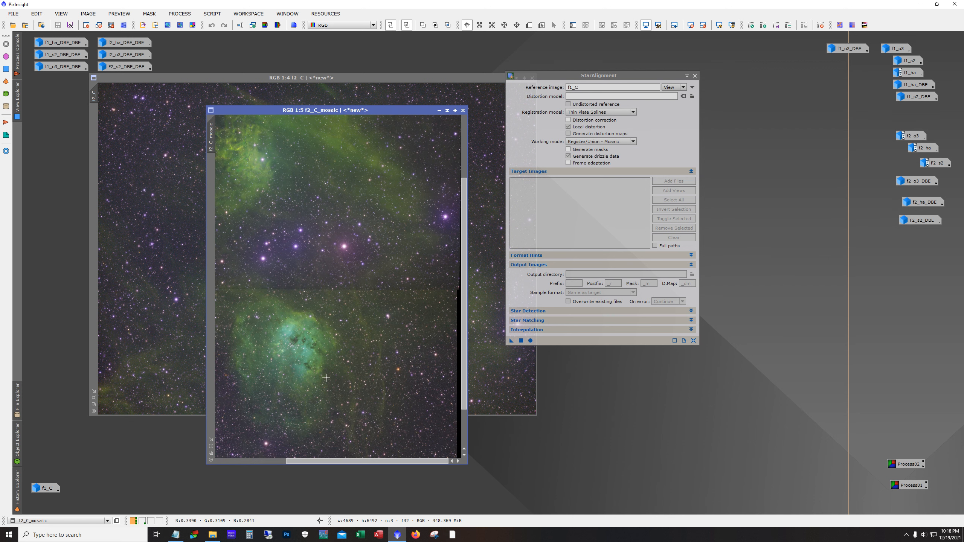
scroll(326, 371, down, 3)
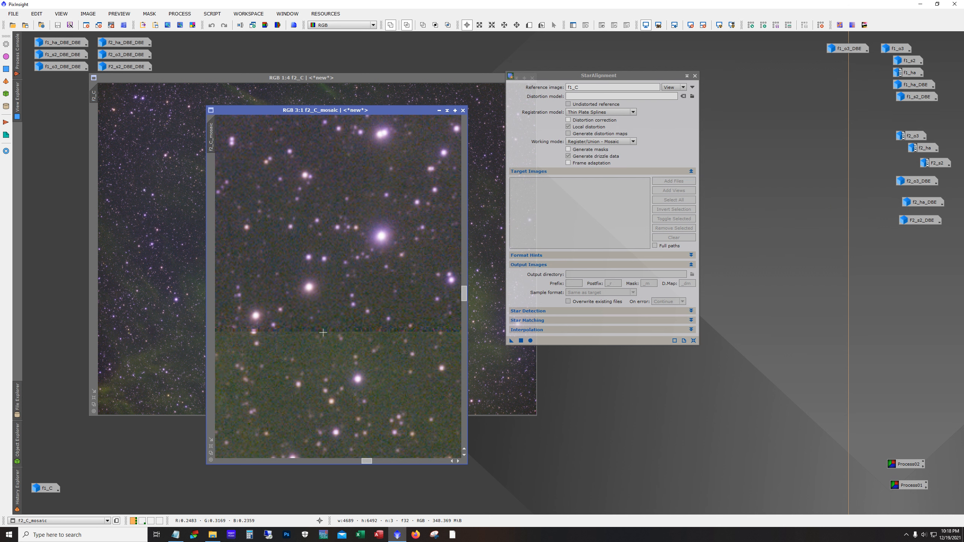
scroll(317, 329, up, 8)
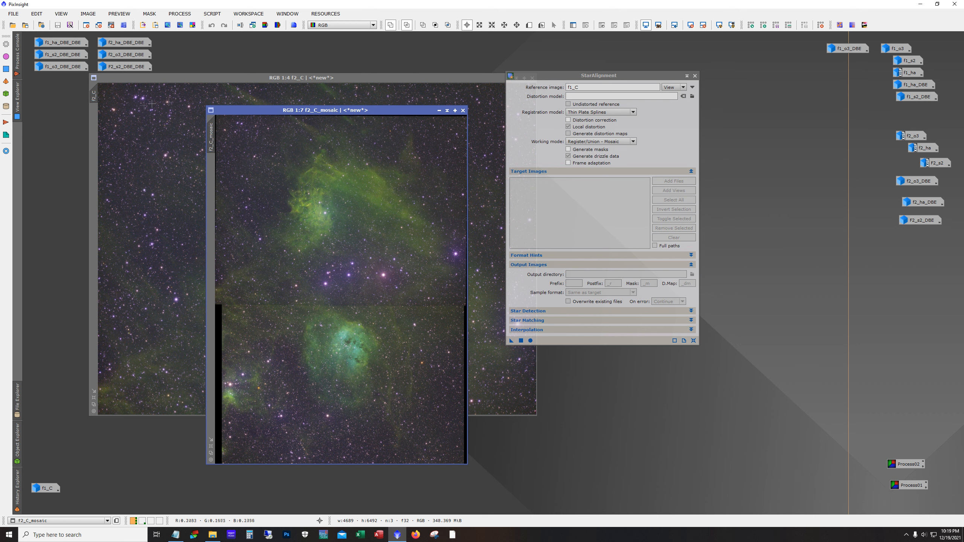
Compare the mosaic with the f2_C panel, then close the mosaic image
click(503, 90)
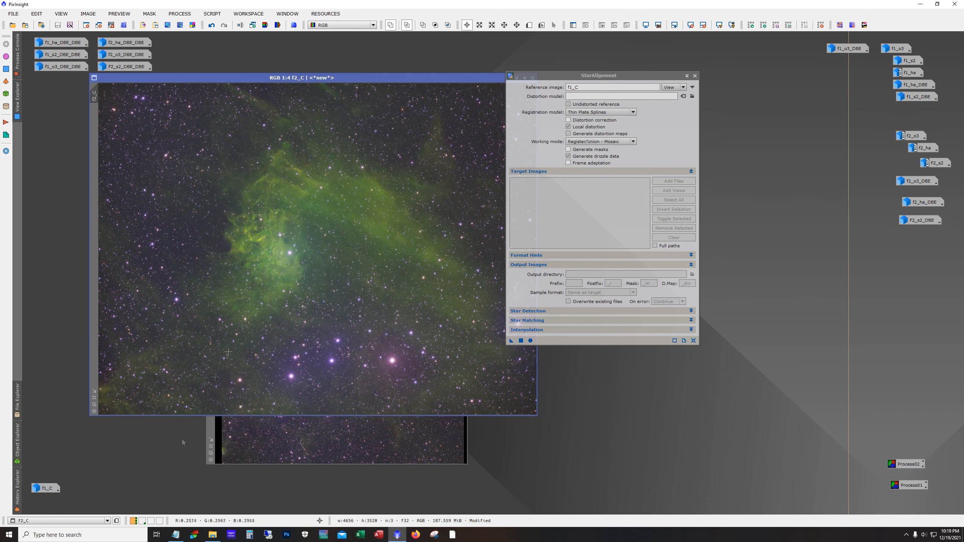
click(345, 427)
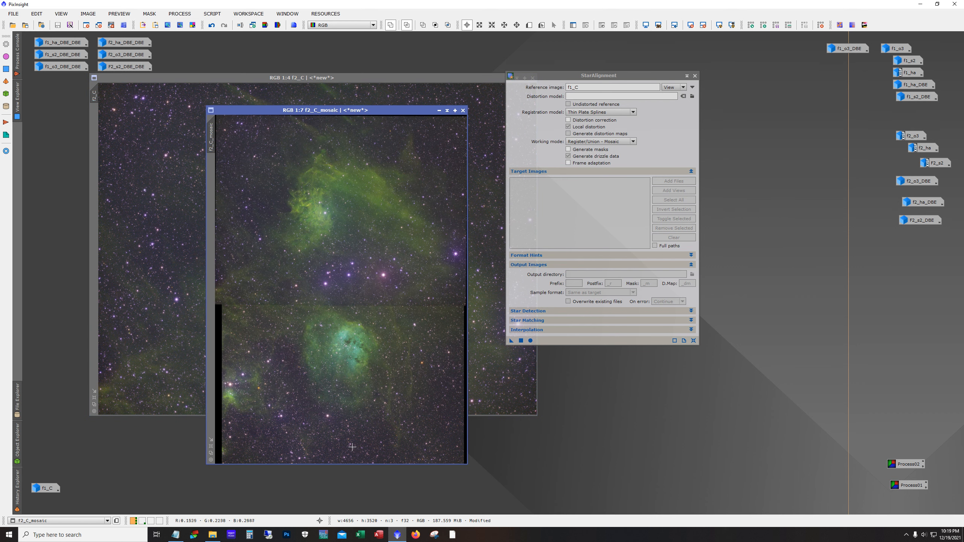
click(463, 110)
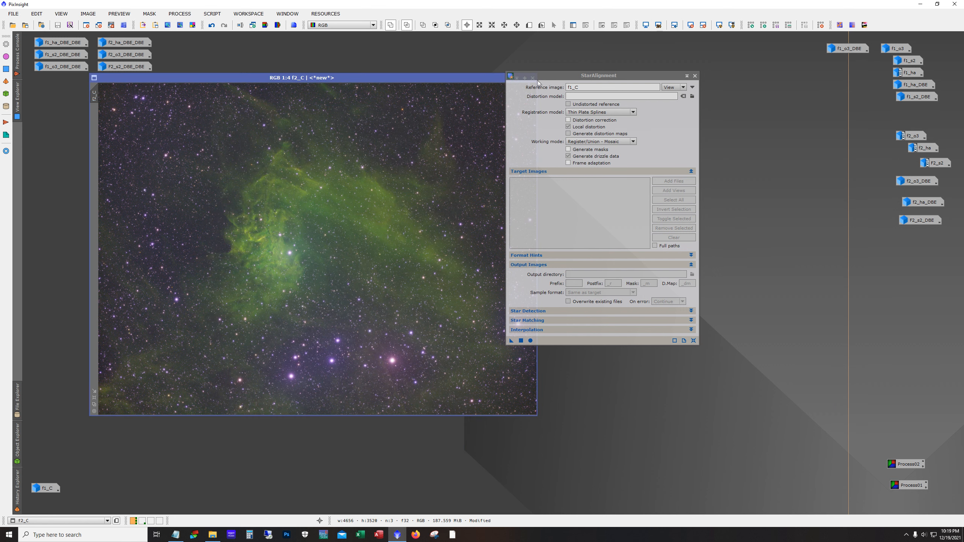
Move StarAlignment clear of f2_C and draw a DynamicCrop rectangle about 4568 × 3432 px just inside the image's edges
drag(542, 79, 625, 83)
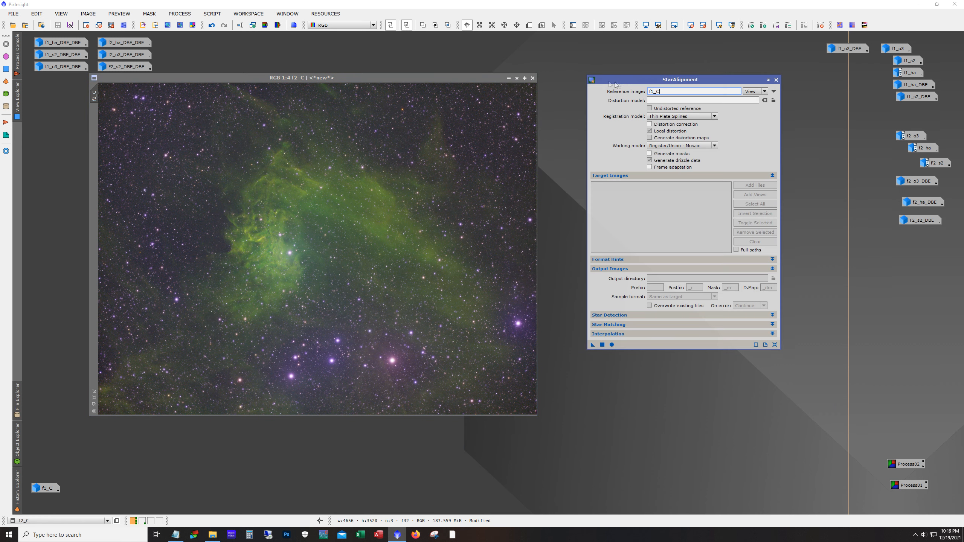
click(180, 14)
mouse_move(196, 43)
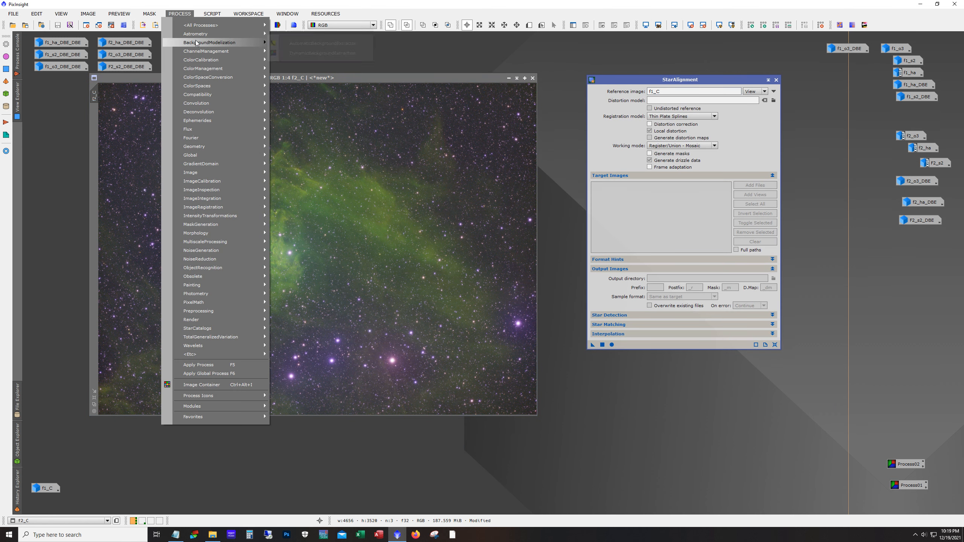
mouse_move(228, 147)
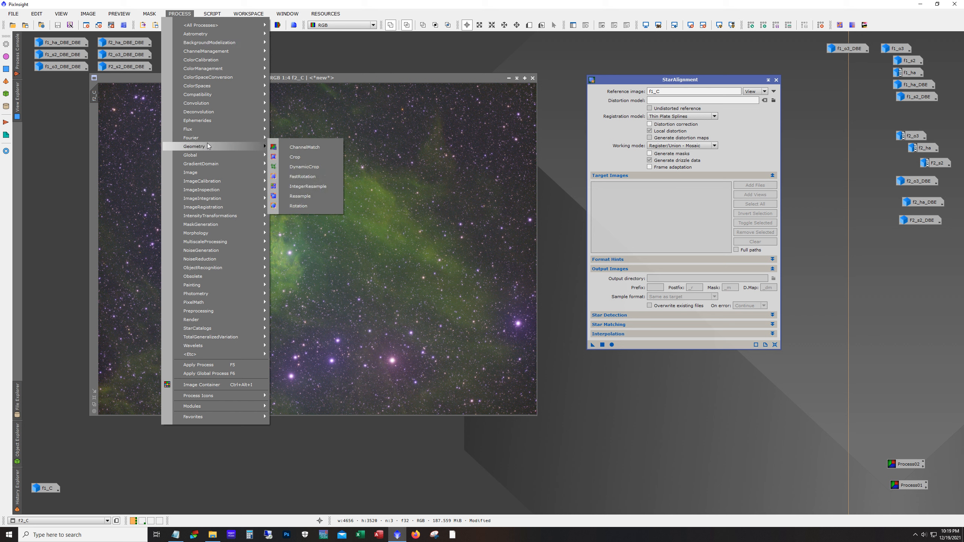
click(320, 167)
drag(103, 89, 533, 411)
Extend the crop rectangle's left and bottom edges slightly outward, to a width of 4577 and a height of 3448 px
scroll(454, 276, up, 5)
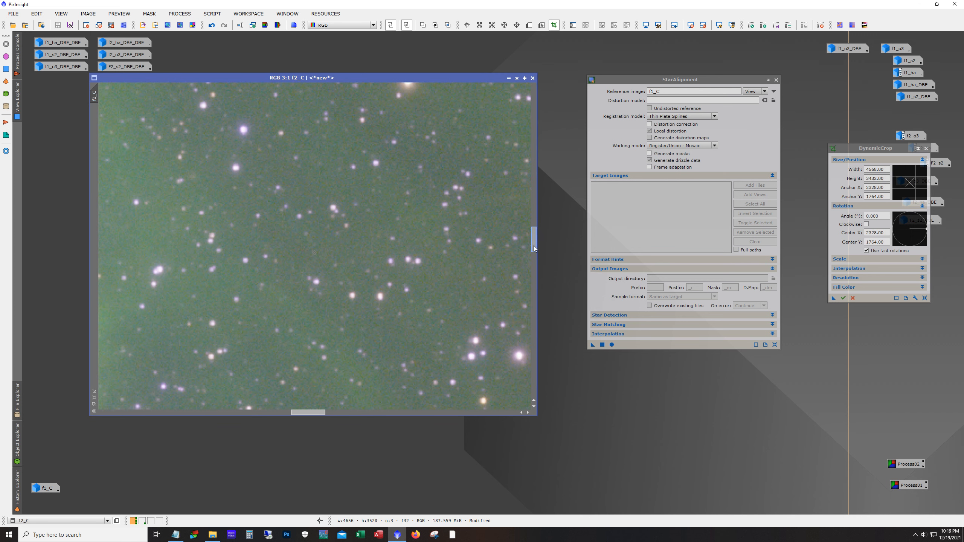
drag(534, 236, 538, 75)
drag(321, 412, 102, 413)
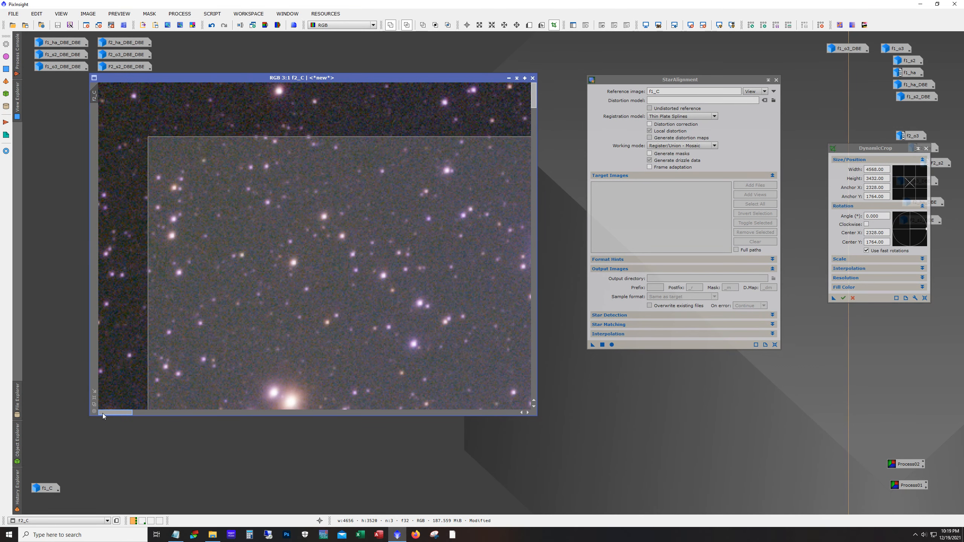
drag(534, 126, 536, 434)
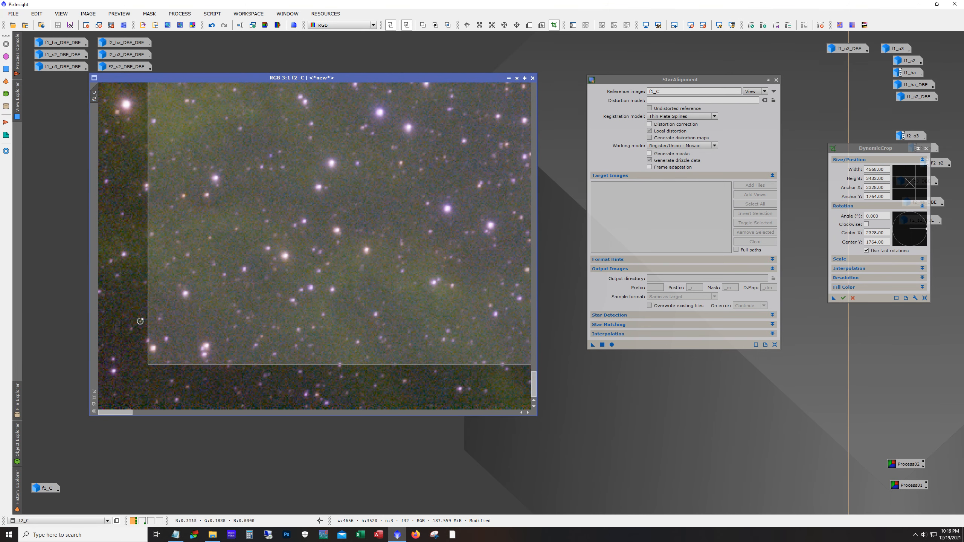
drag(148, 318, 138, 318)
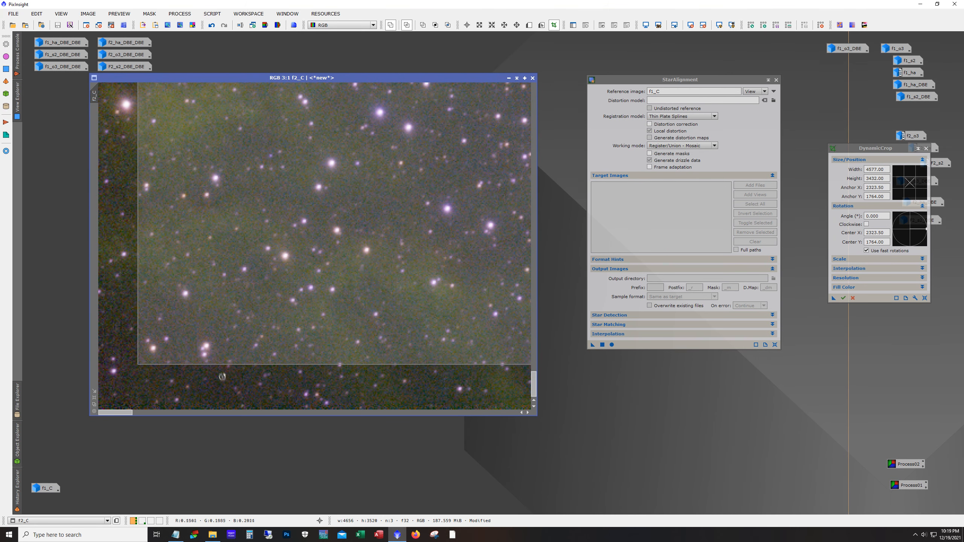
drag(221, 365, 221, 384)
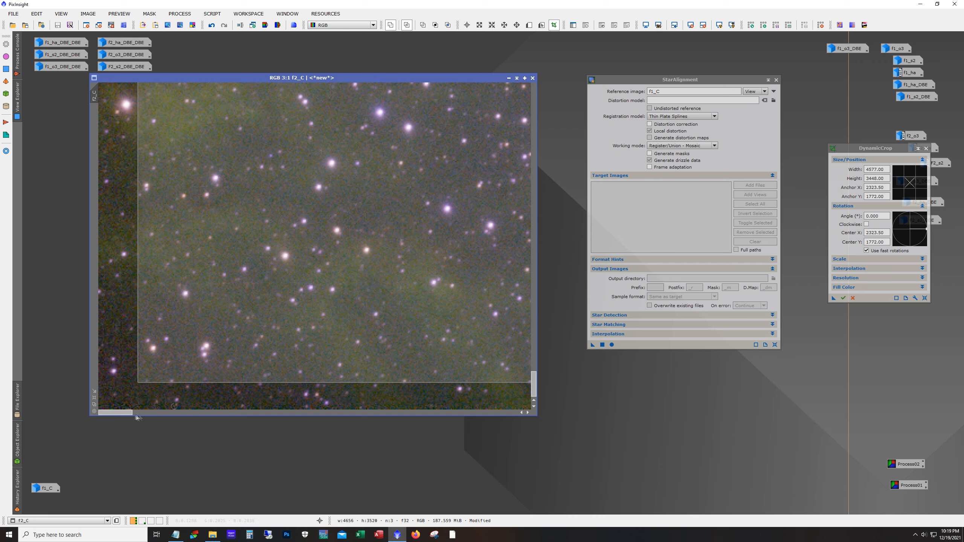
Check the crop over the whole of f2_C, apply it and close DynamicCrop
drag(127, 413, 546, 433)
scroll(440, 326, up, 4)
scroll(441, 326, up, 2)
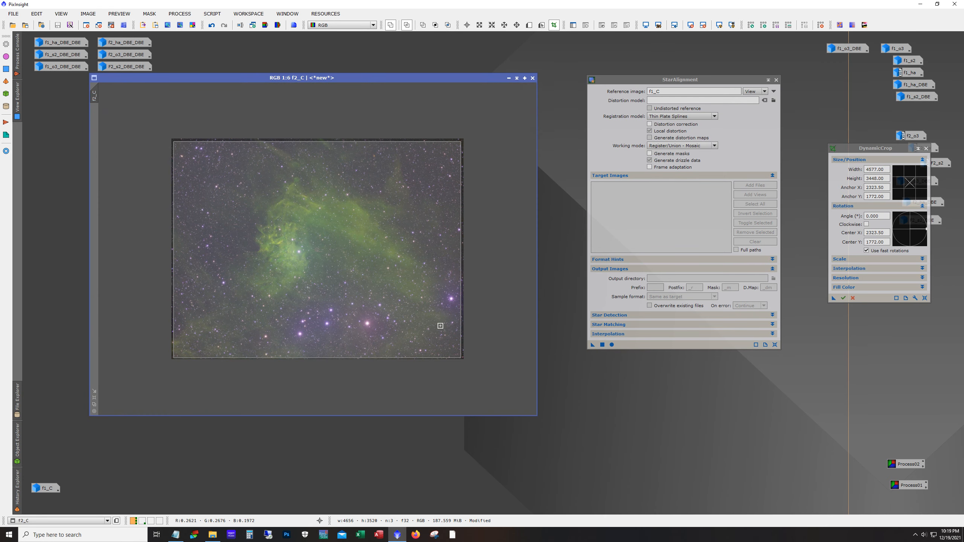
click(844, 299)
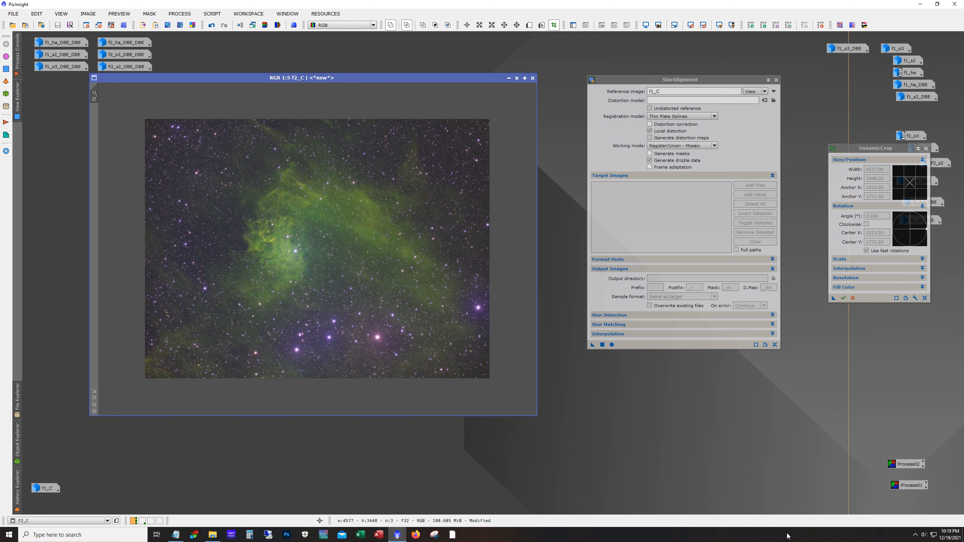
click(926, 148)
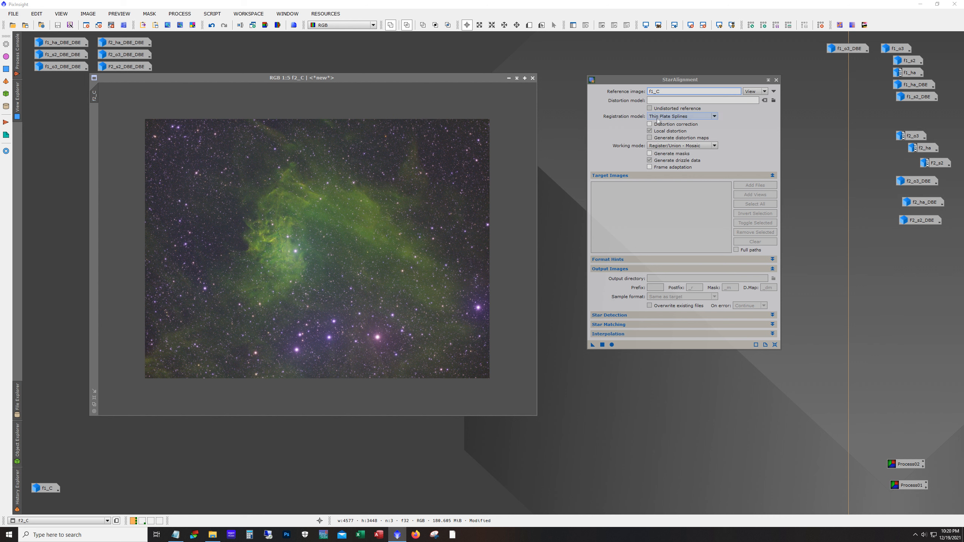
Build the mosaic again by applying StarAlignment to the cropped f2_C, and move the new mosaic window fully into view
drag(592, 345, 418, 321)
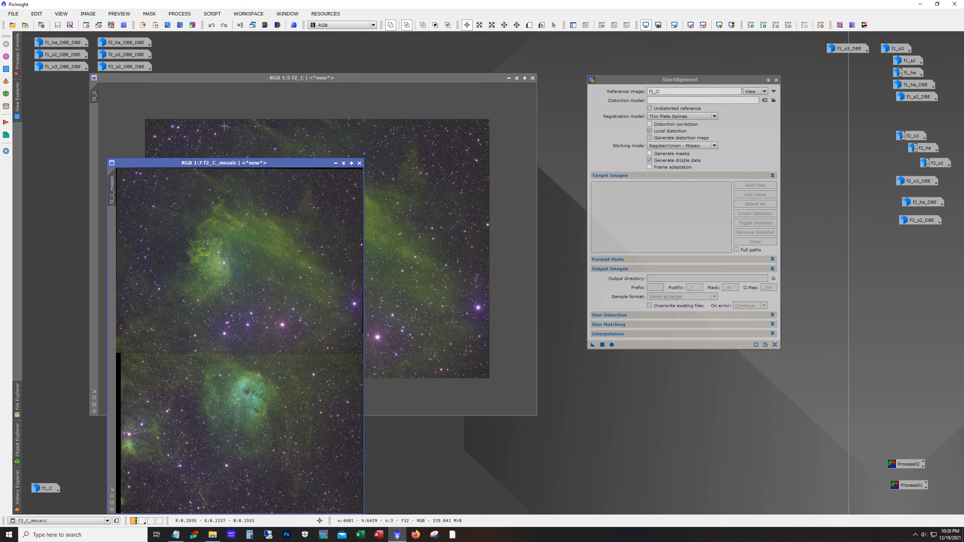
drag(236, 164, 287, 119)
Examine the seam between the panels in the new mosaic at 1:1 and 3:1
scroll(327, 279, up, 2)
scroll(327, 279, up, 5)
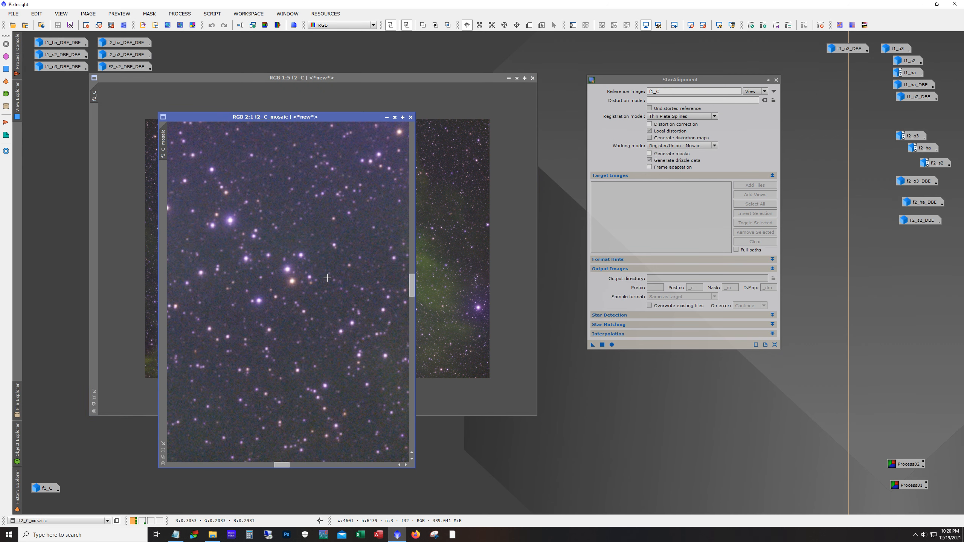
scroll(413, 292, down, 5)
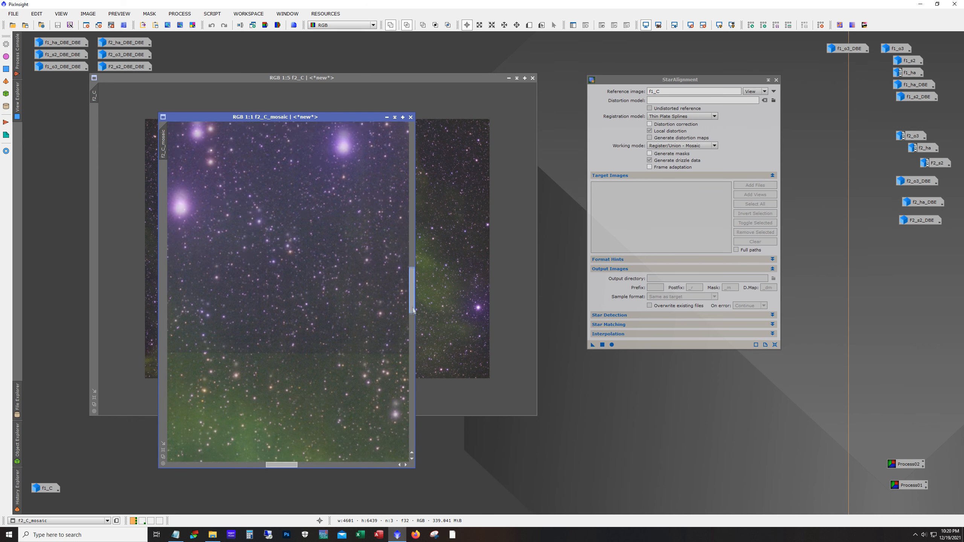
scroll(407, 292, up, 2)
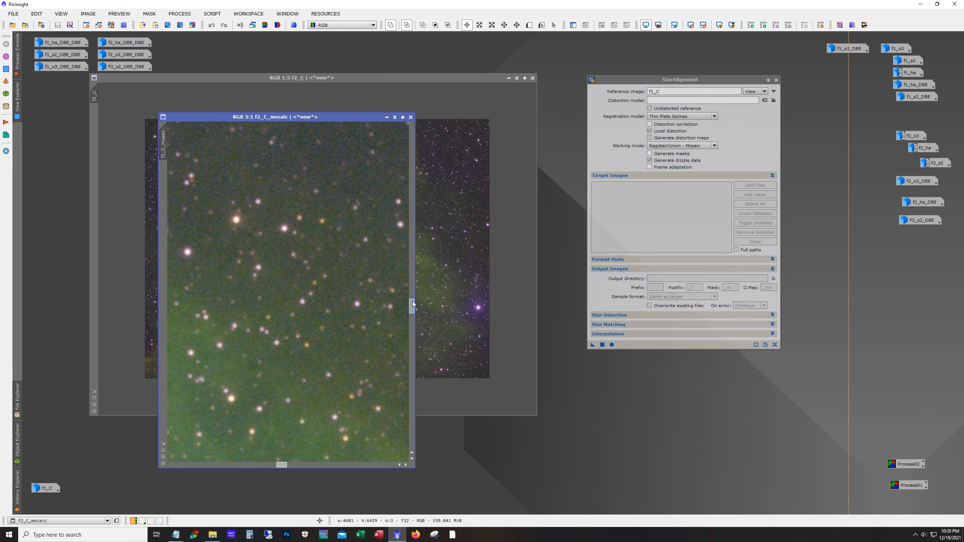
scroll(413, 292, up, 5)
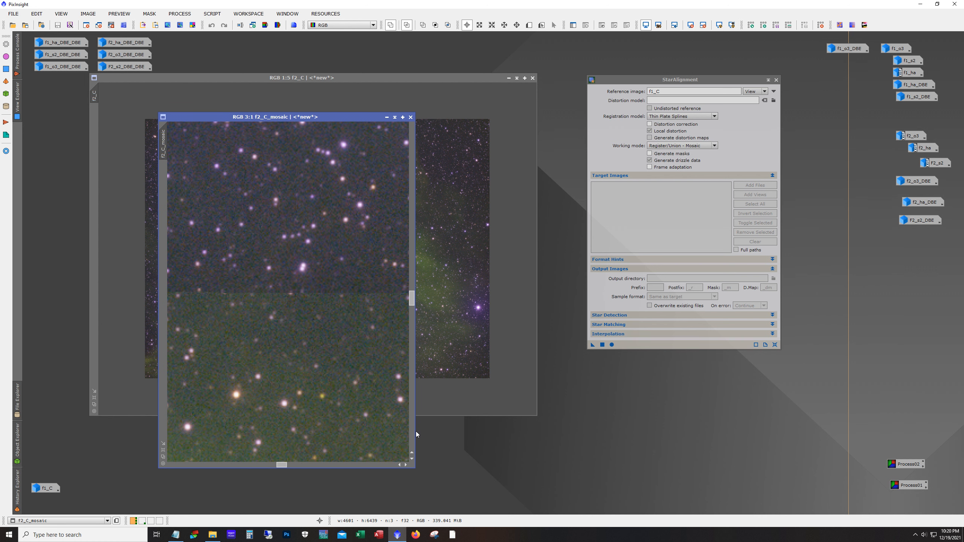
Widen the mosaic window and inspect the rest of the panel seam at 3:1, including the black corner, then the whole mosaic
drag(417, 434, 531, 434)
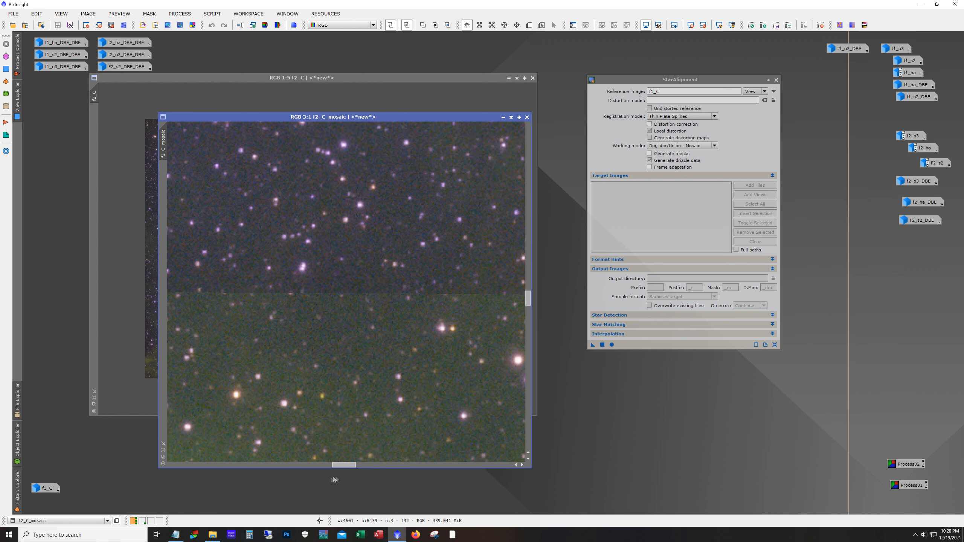
drag(346, 467, 131, 439)
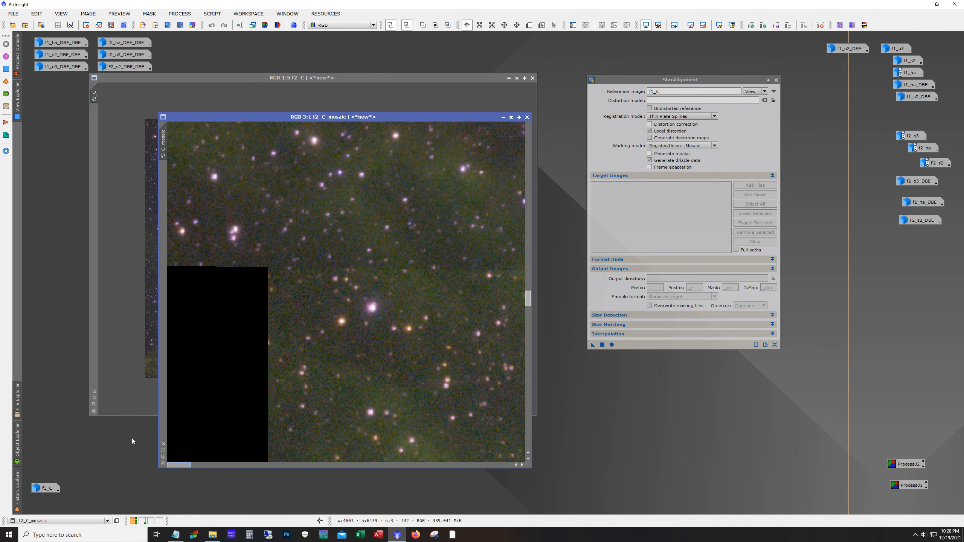
scroll(360, 359, down, 10)
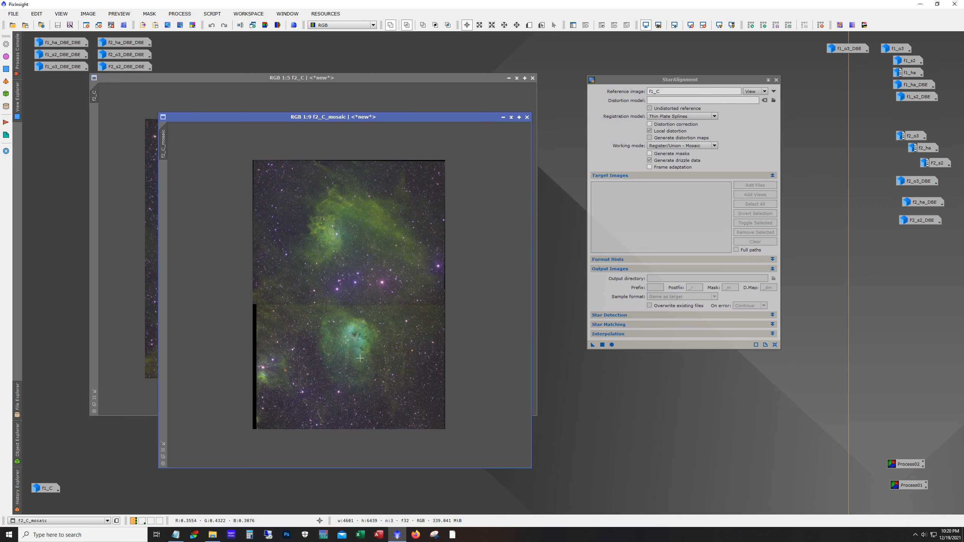
scroll(360, 358, up, 1)
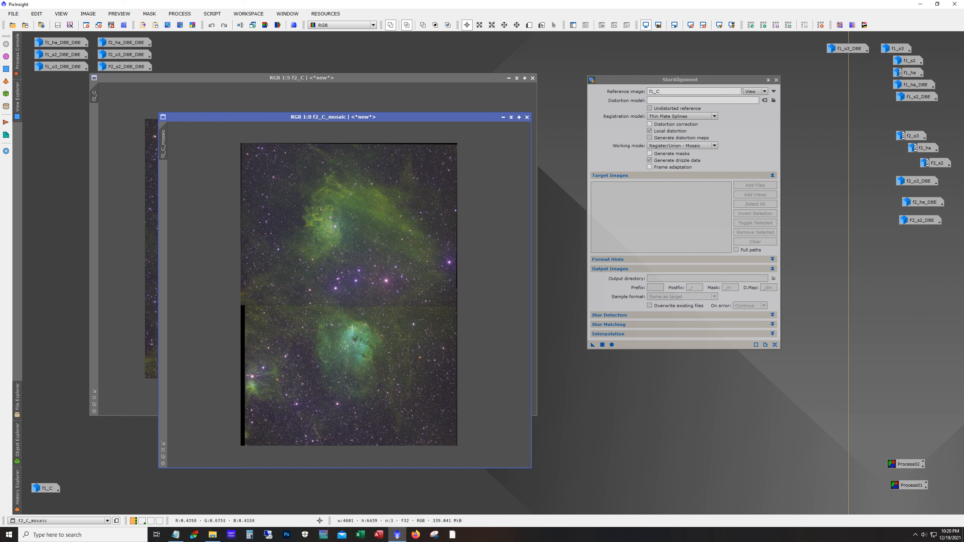
Iconize f2_C_mosaic and set it as StarAlignment's reference, with working mode Register/Union - Separate and Frame adaptation enabled
click(503, 118)
drag(367, 295, 693, 94)
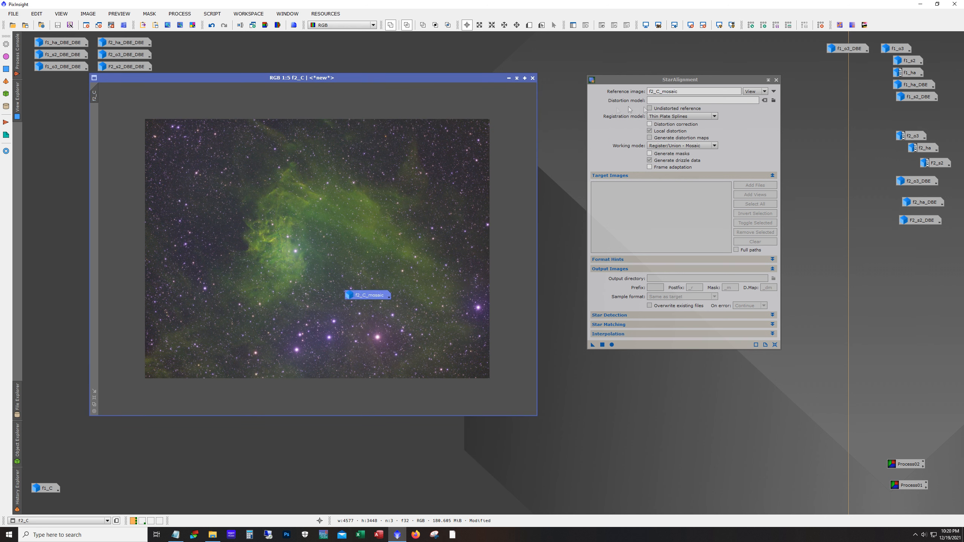
click(690, 146)
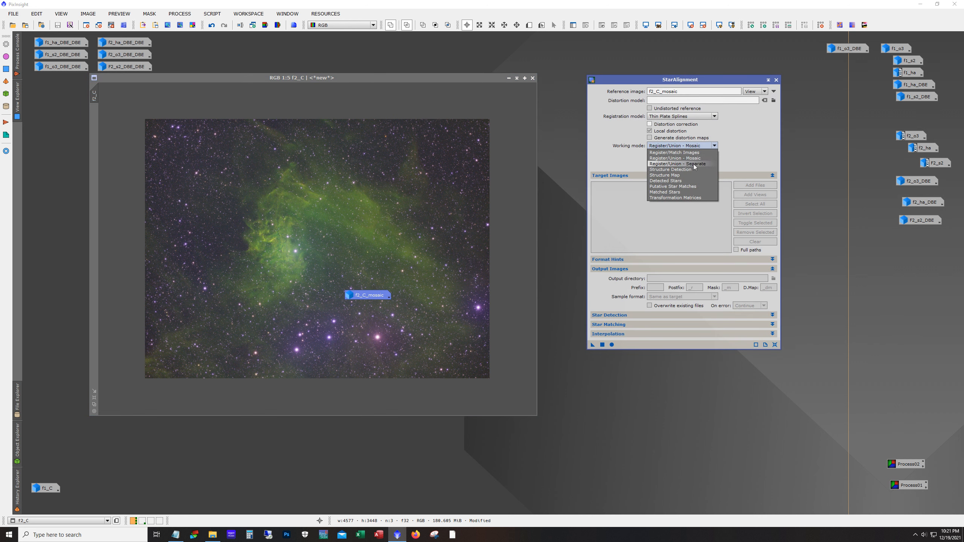
click(697, 165)
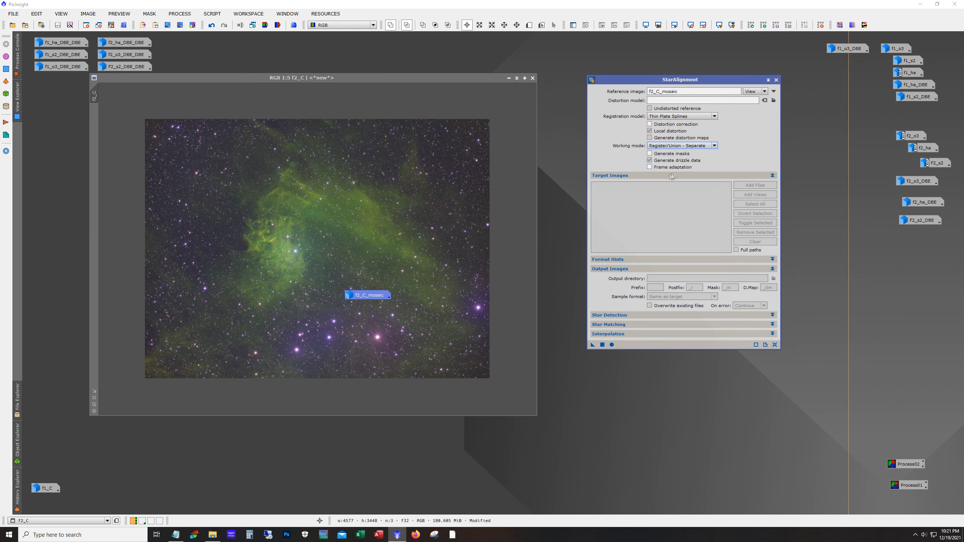
click(652, 167)
mouse_move(369, 299)
drag(369, 299, 908, 376)
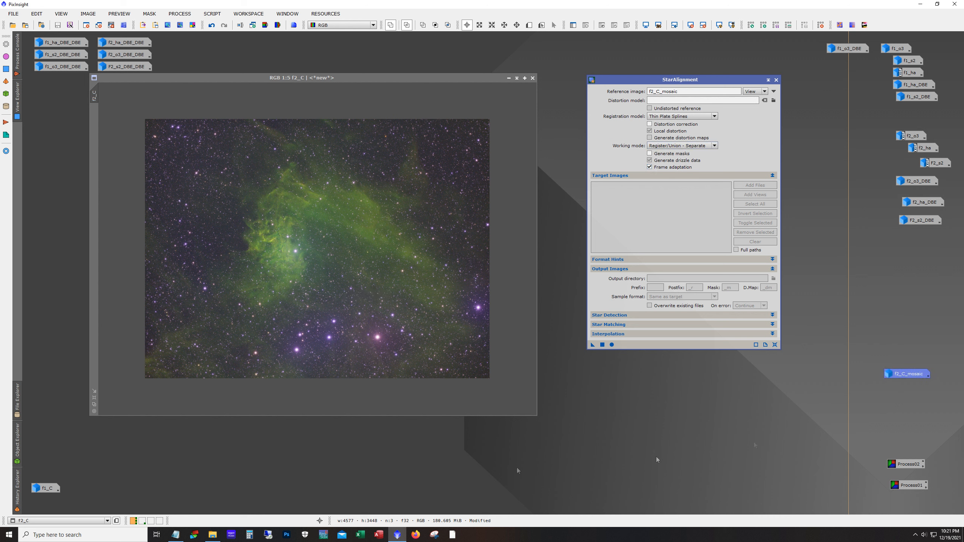
Restore f1_C, apply StarAlignment to it, and keep only f1_C_mosaic_2 by closing f1_C_mosaic_1
double_click(48, 490)
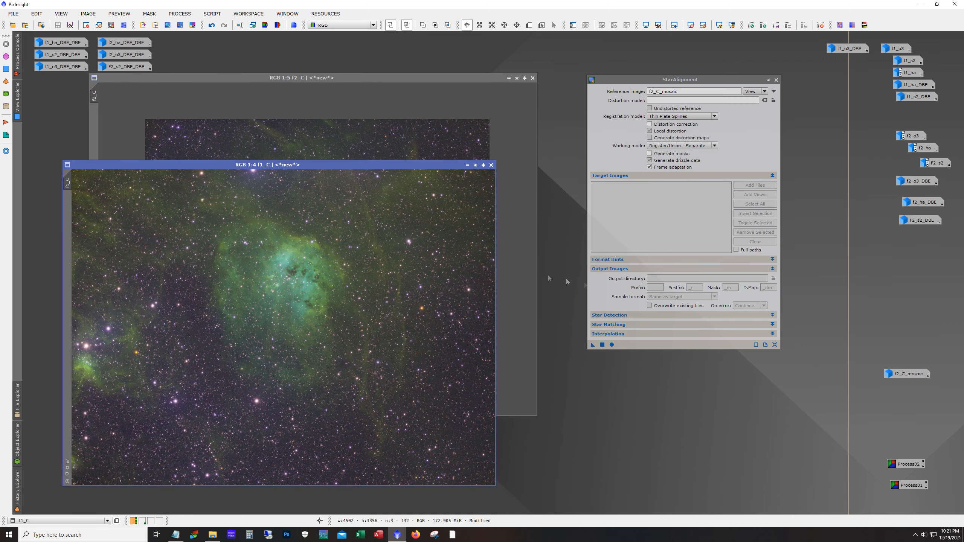
drag(593, 345, 320, 366)
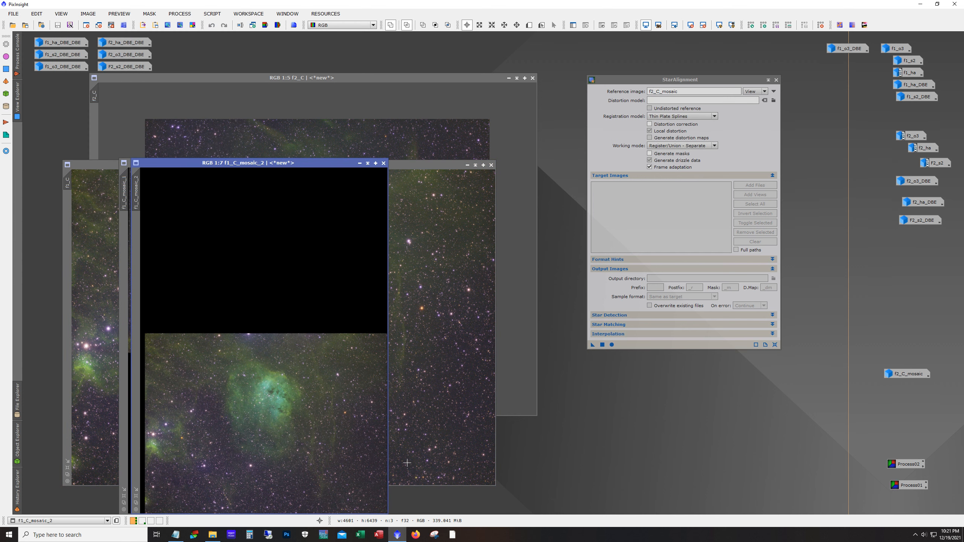
drag(245, 164, 436, 125)
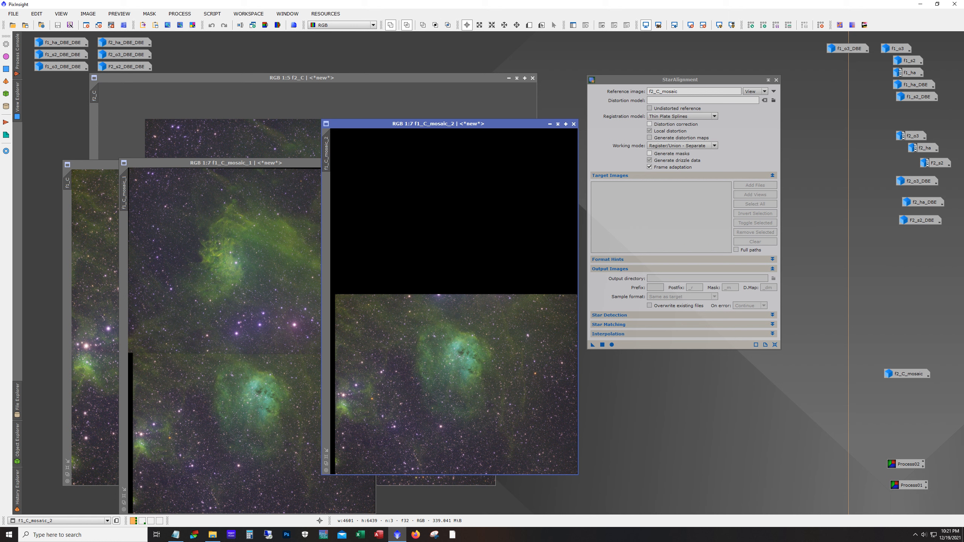
click(236, 269)
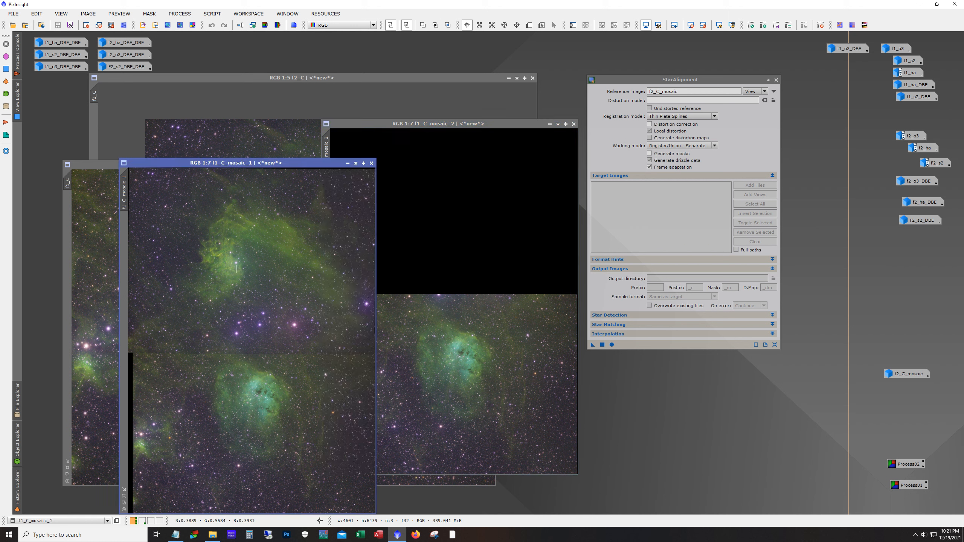
click(372, 164)
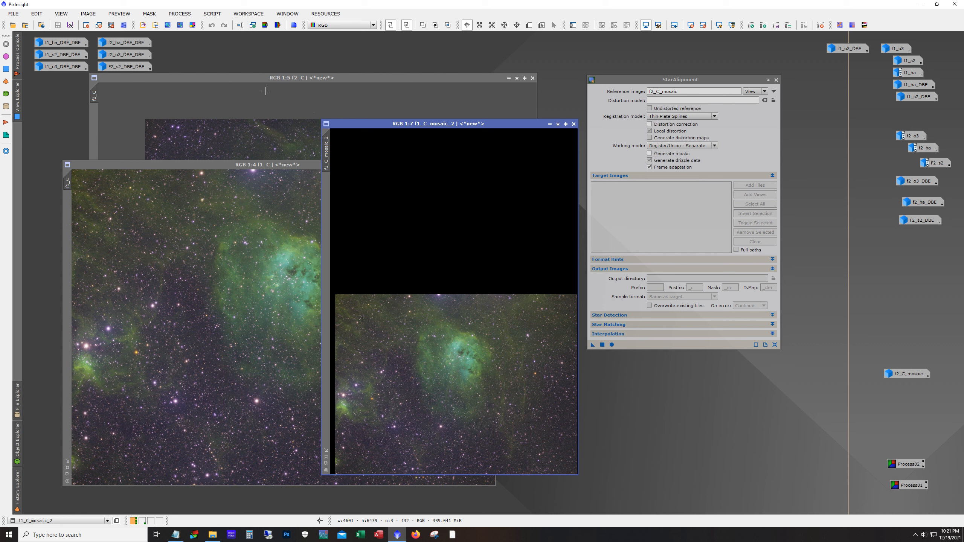
Apply StarAlignment to f2_C and keep only f2_C_mosaic_2 by closing the other output image
click(312, 114)
drag(593, 345, 413, 319)
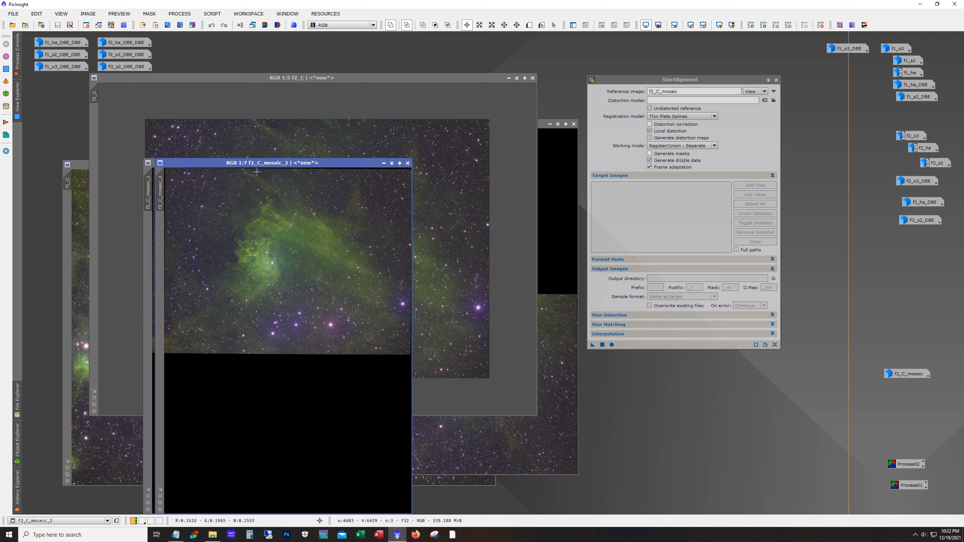
drag(277, 164, 469, 93)
click(295, 221)
click(395, 164)
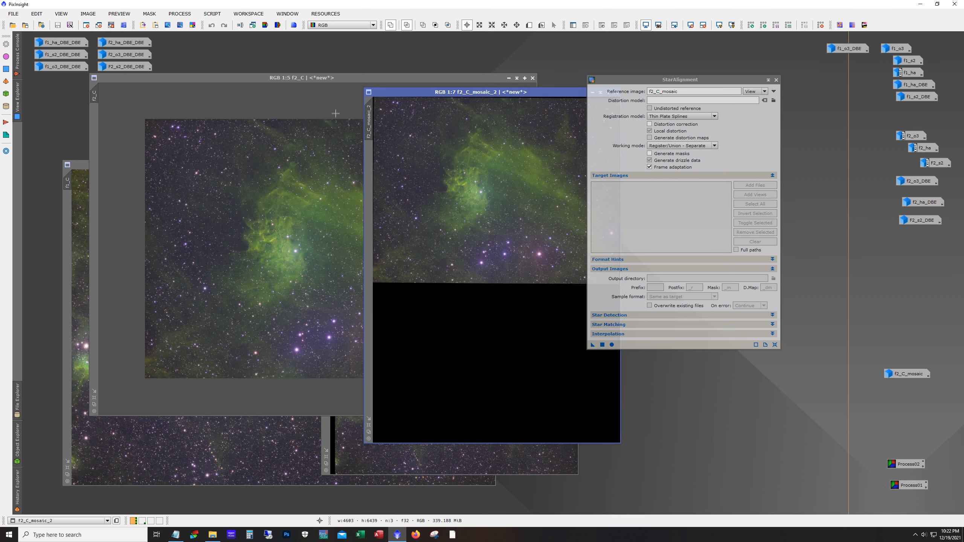
Iconize f2_C and f1_C, and arrange f2_C_mosaic_2 and f1_C_mosaic_2 side by side at matching heights
click(509, 77)
click(468, 166)
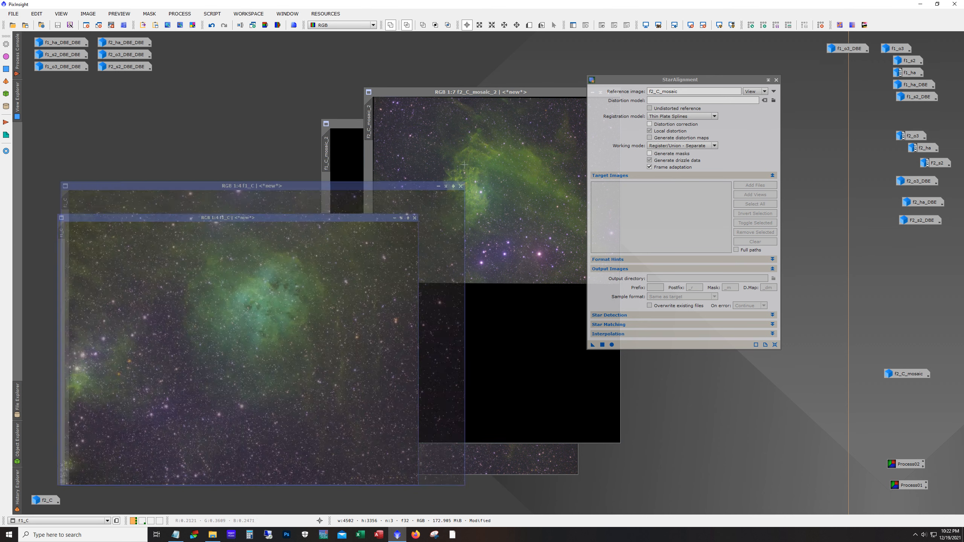
drag(453, 94, 144, 99)
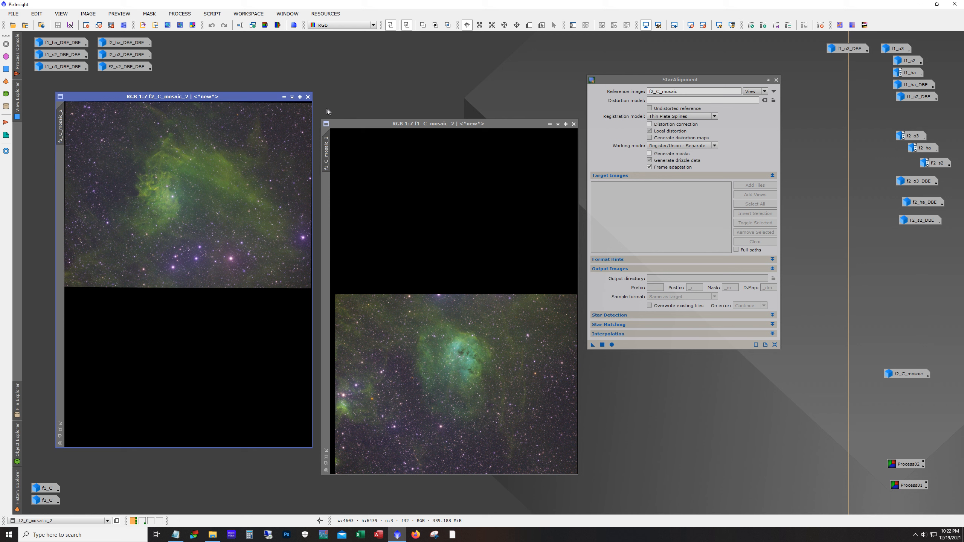
drag(366, 123, 368, 98)
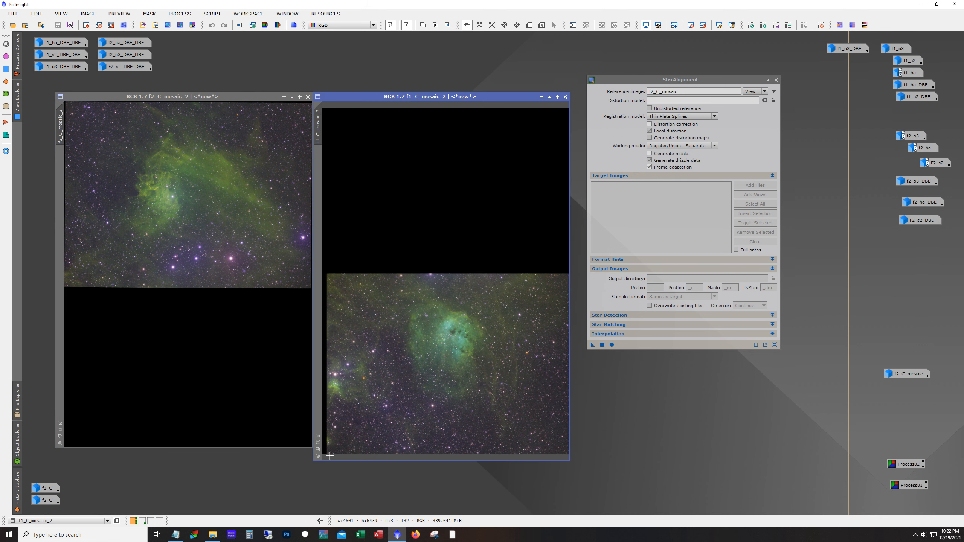
drag(341, 465, 340, 450)
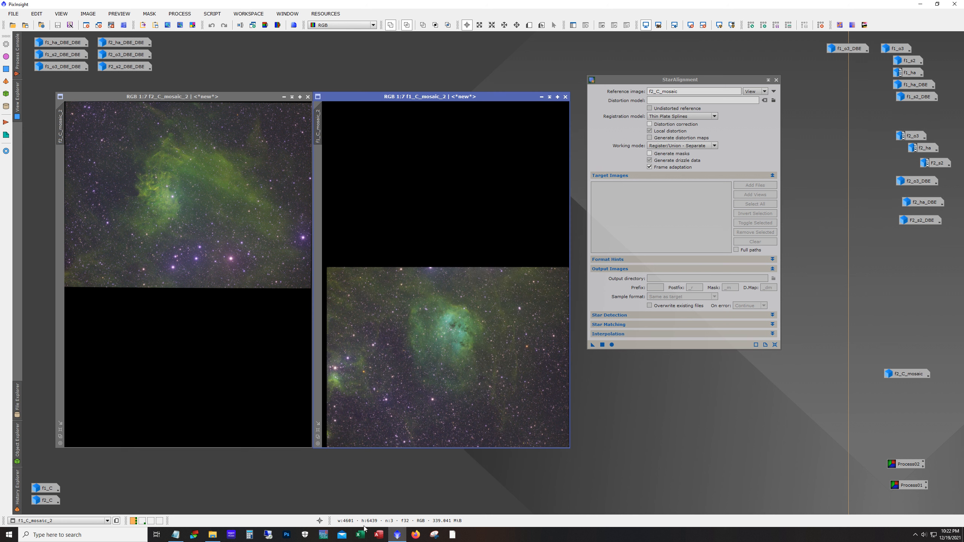
Set StarAlignment's registration model to Projective Transformation and its working mode to Register/Match Images
click(691, 117)
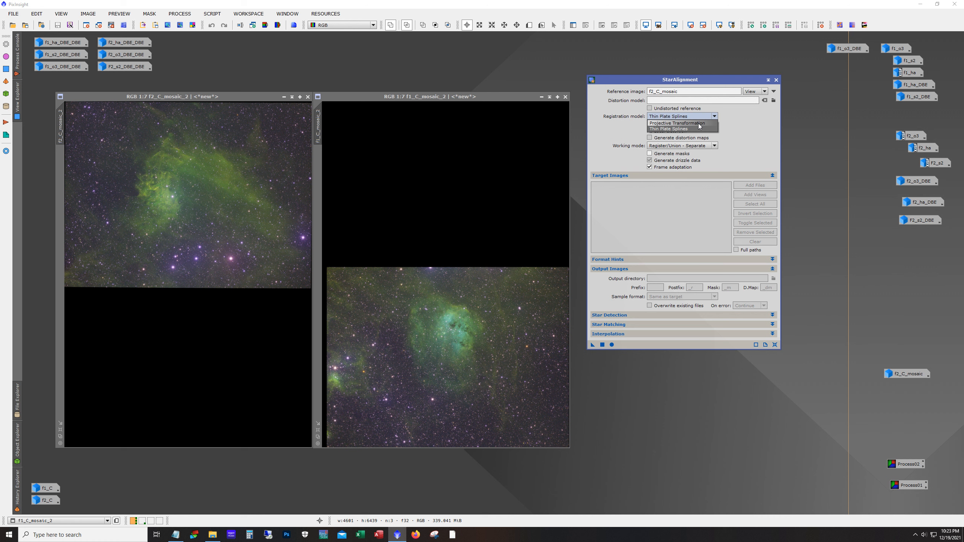
click(700, 123)
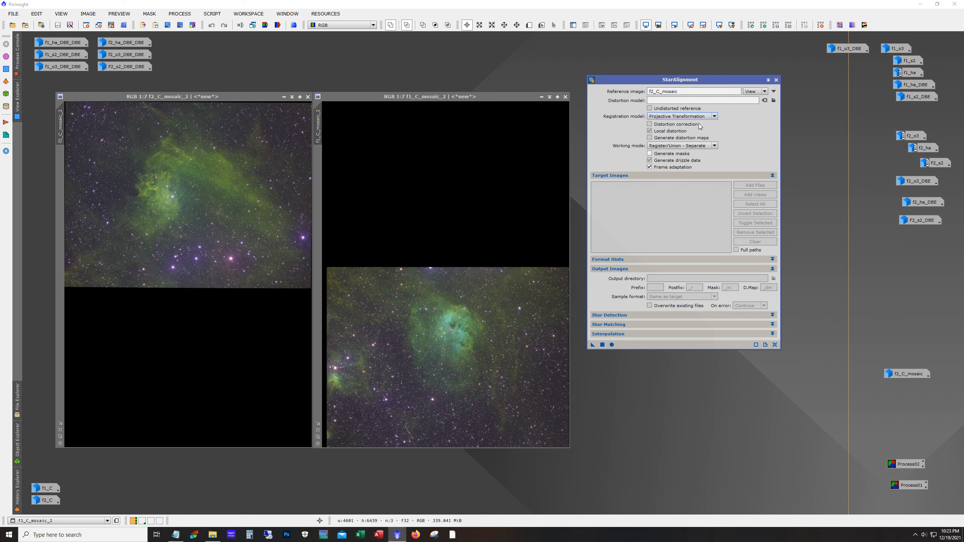
click(670, 146)
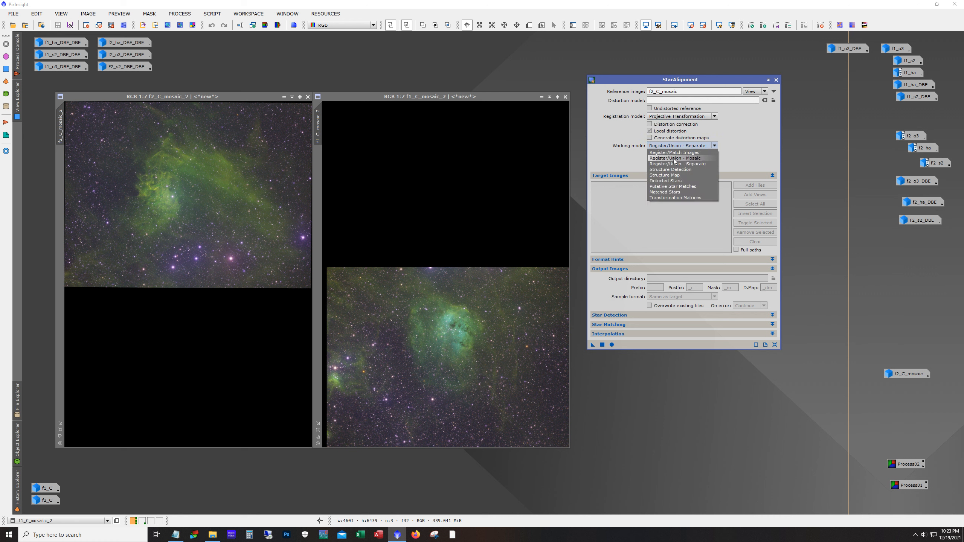
click(680, 153)
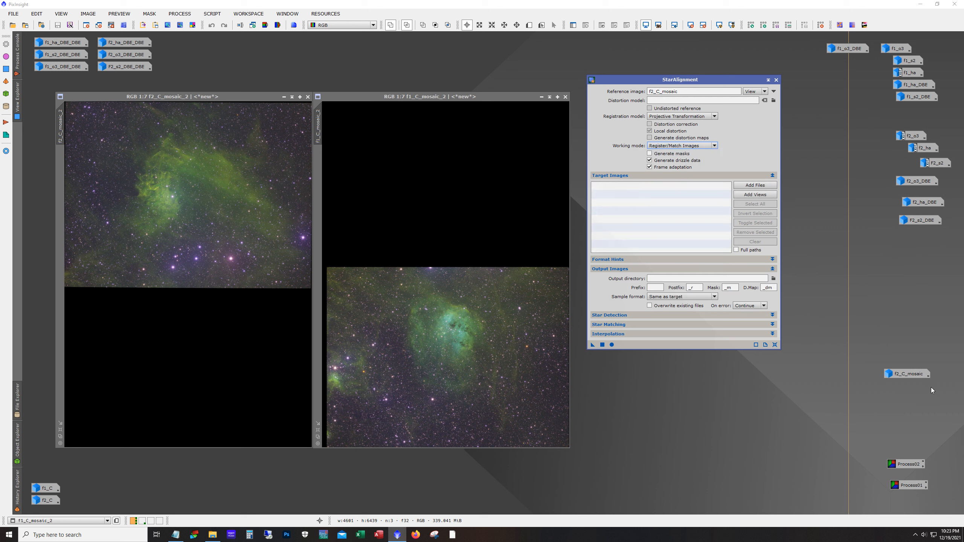
Iconize both separate panel images, add f2_C_mosaic_2 and f1_C_mosaic_2 as StarAlignment targets, and run the registration globally
click(541, 96)
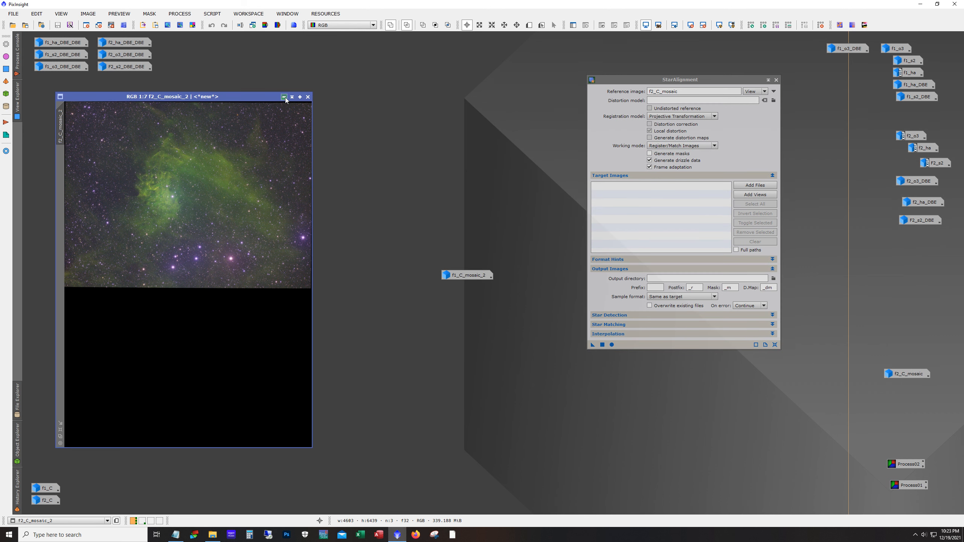
click(284, 97)
drag(208, 275, 464, 265)
double_click(464, 264)
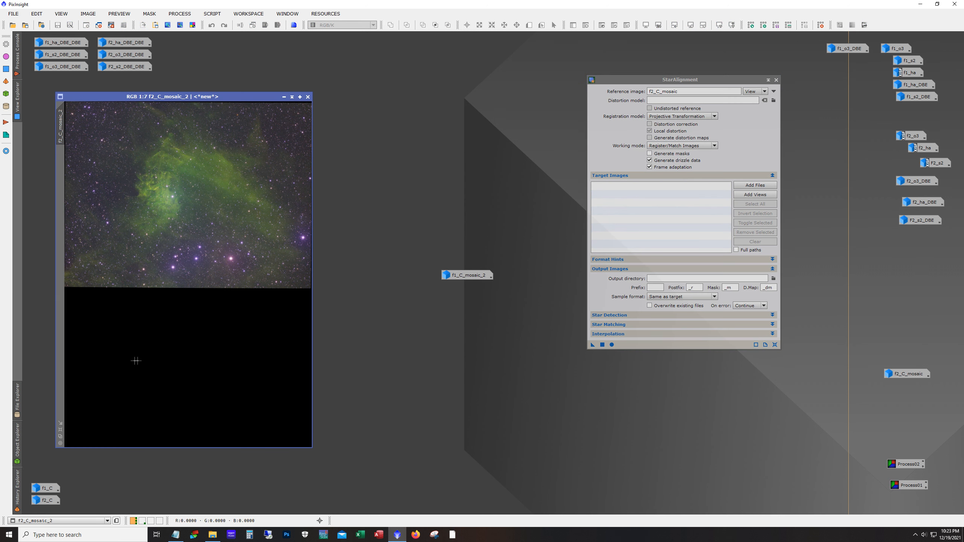
click(284, 97)
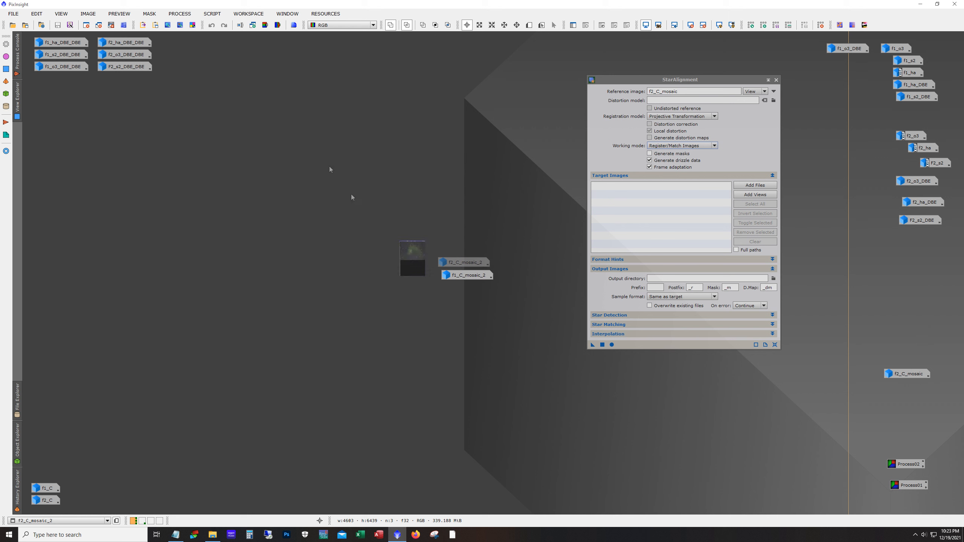
drag(406, 228, 671, 214)
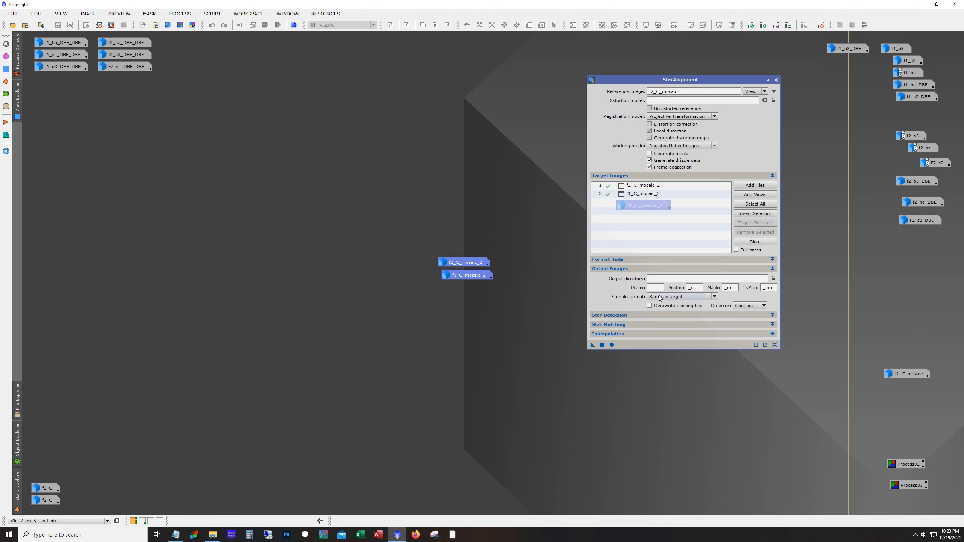
click(612, 346)
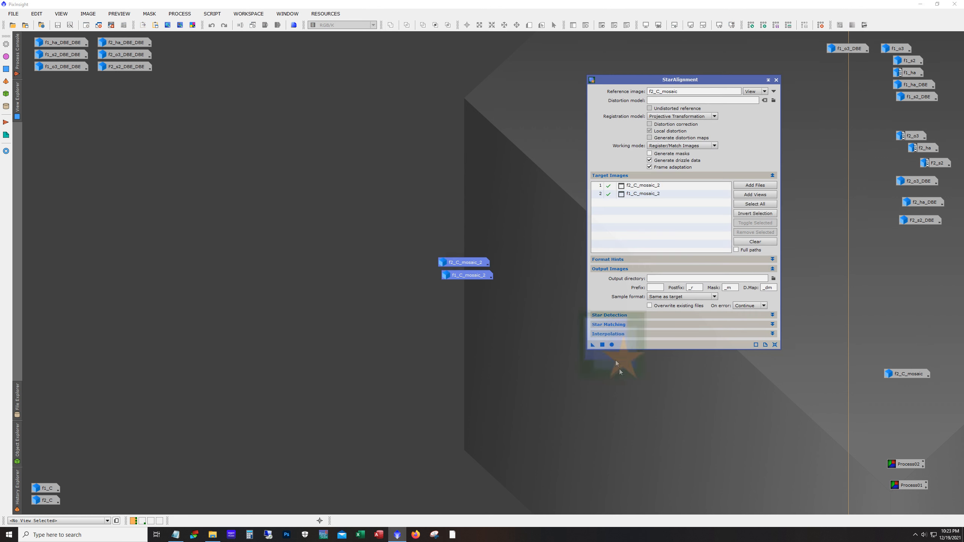
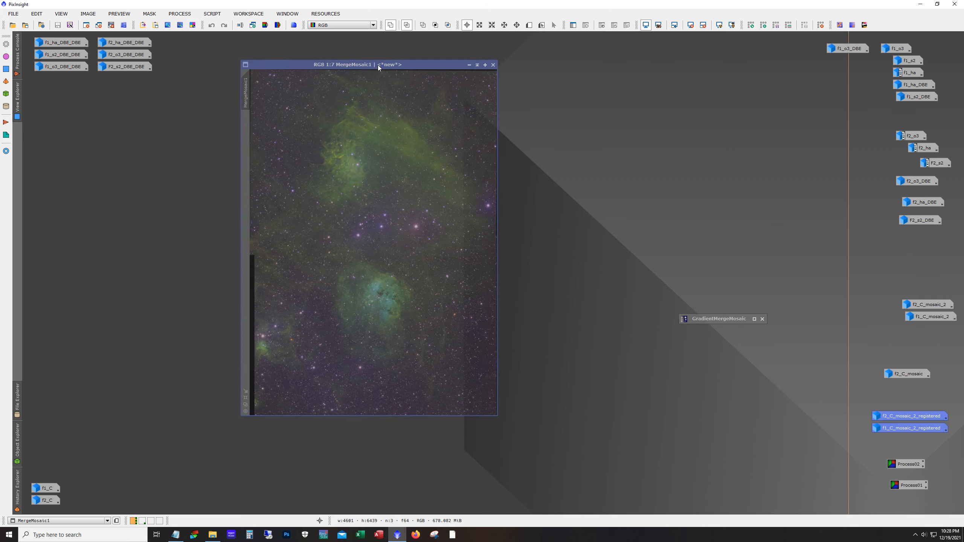
Enlarge the MergeMosaic1 window and examine the panel seam and the mosaic's right edge at 1:1 to 4:1
scroll(413, 177, up, 5)
scroll(413, 177, up, 1)
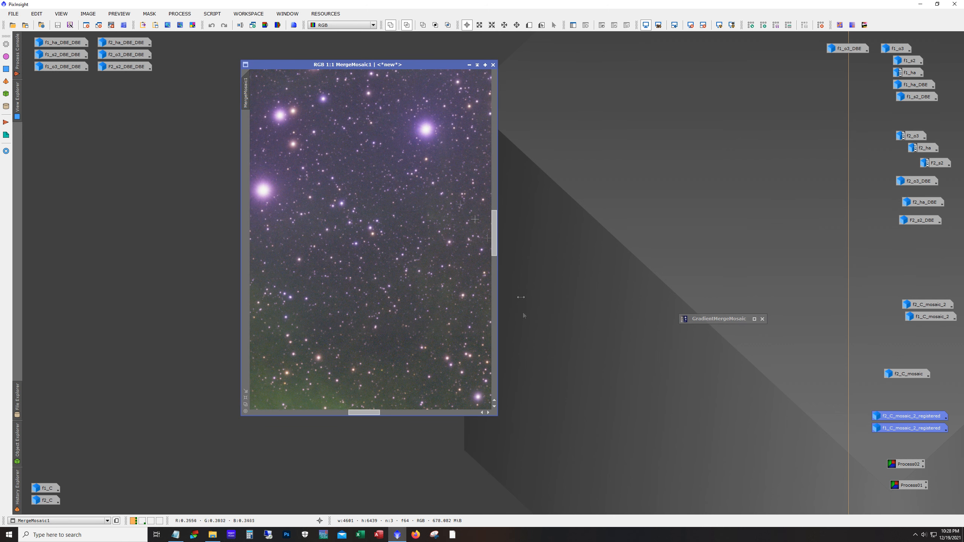
drag(242, 415, 96, 497)
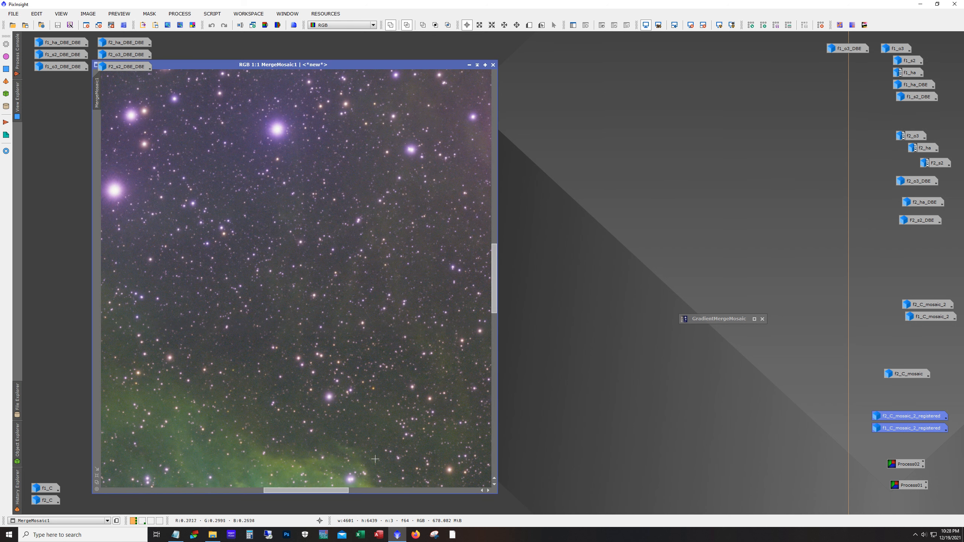
drag(310, 492, 448, 505)
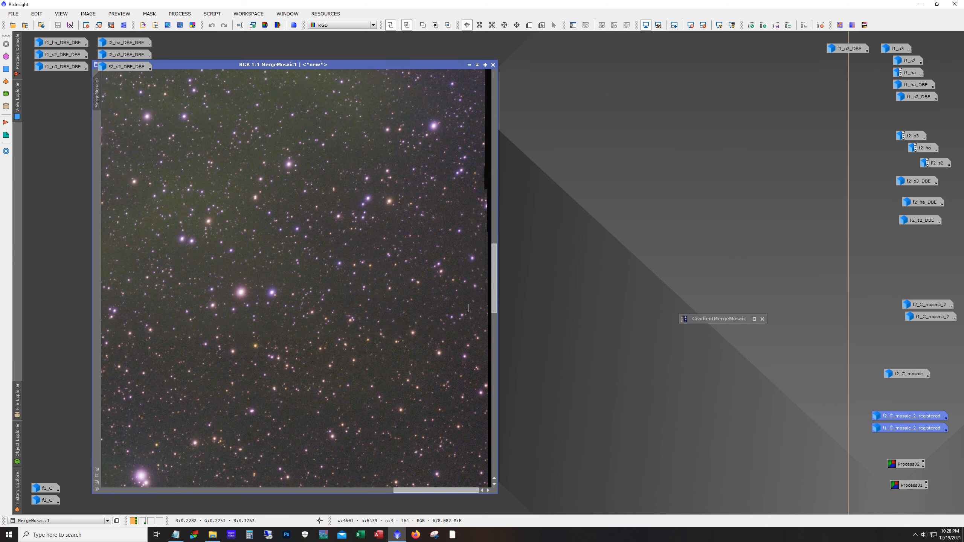
scroll(484, 307, up, 1)
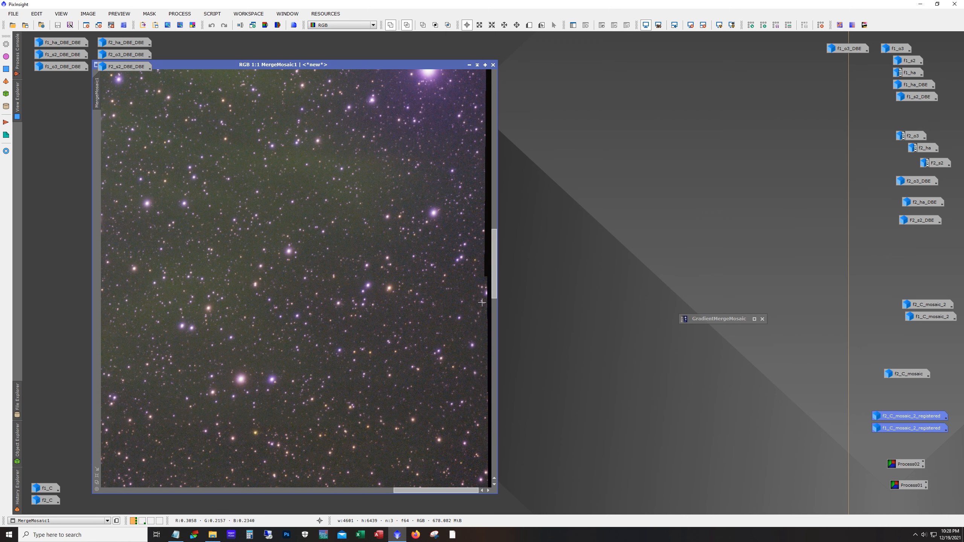
scroll(482, 303, up, 1)
drag(436, 492, 486, 491)
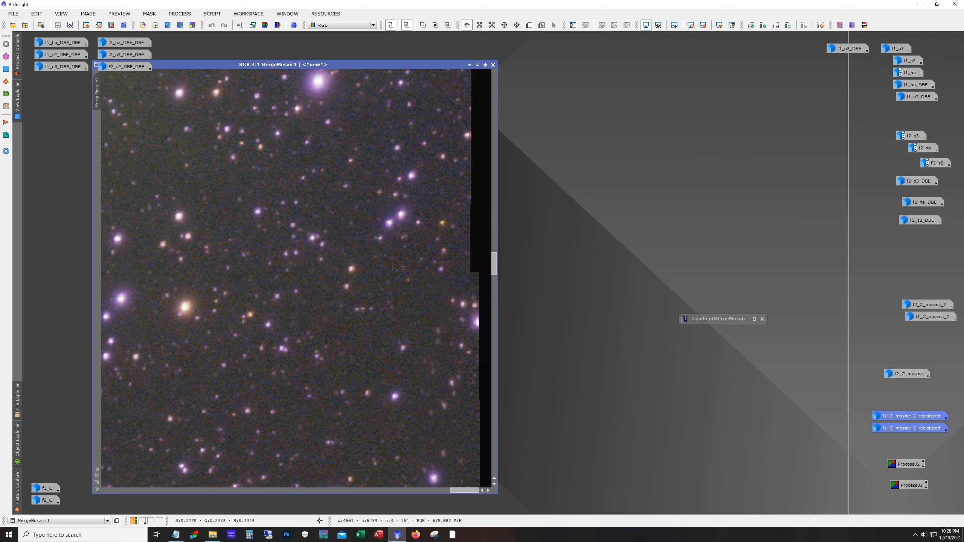
scroll(433, 290, down, 2)
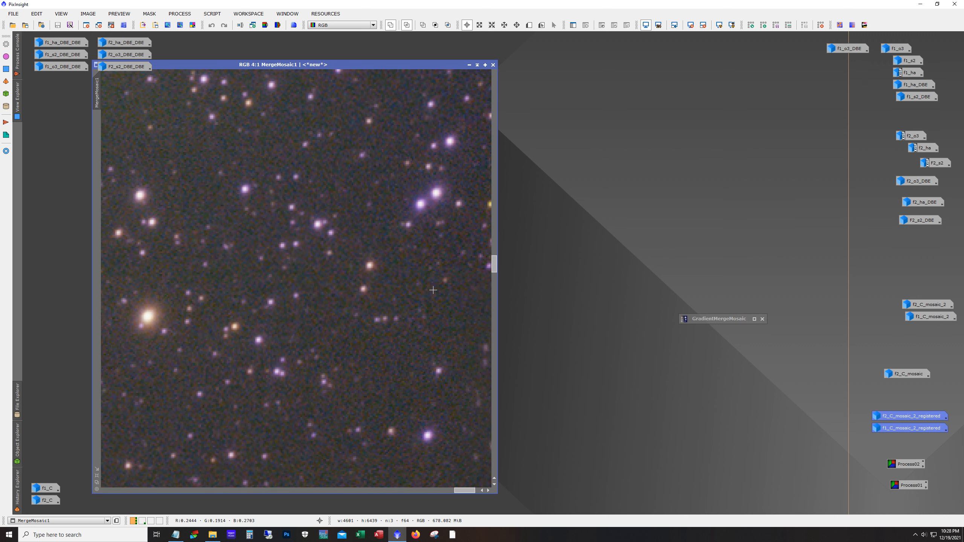
Examine the mosaic's left edge and the area around the panel seam beside the black strip at 1:1 to 3:1
drag(494, 263, 515, 316)
drag(465, 490, 165, 491)
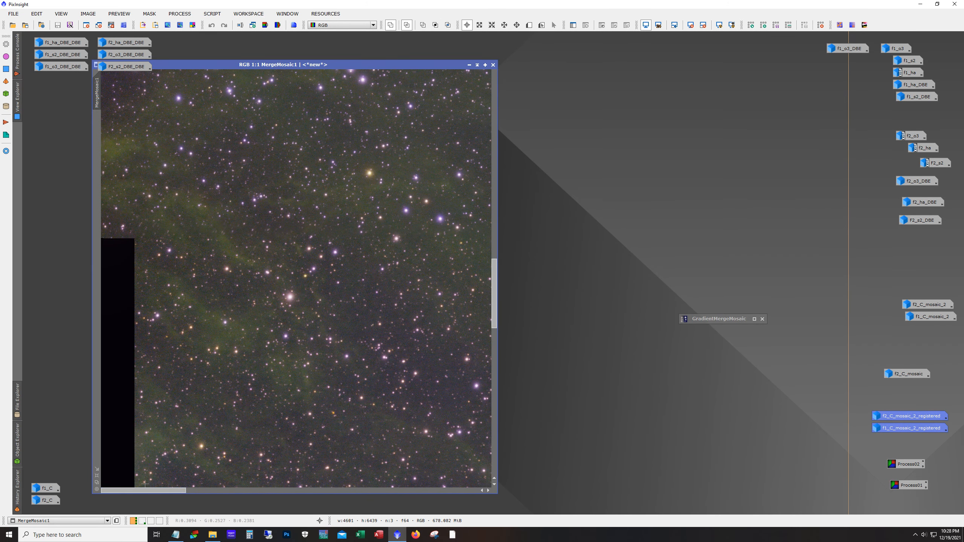
scroll(180, 275, up, 2)
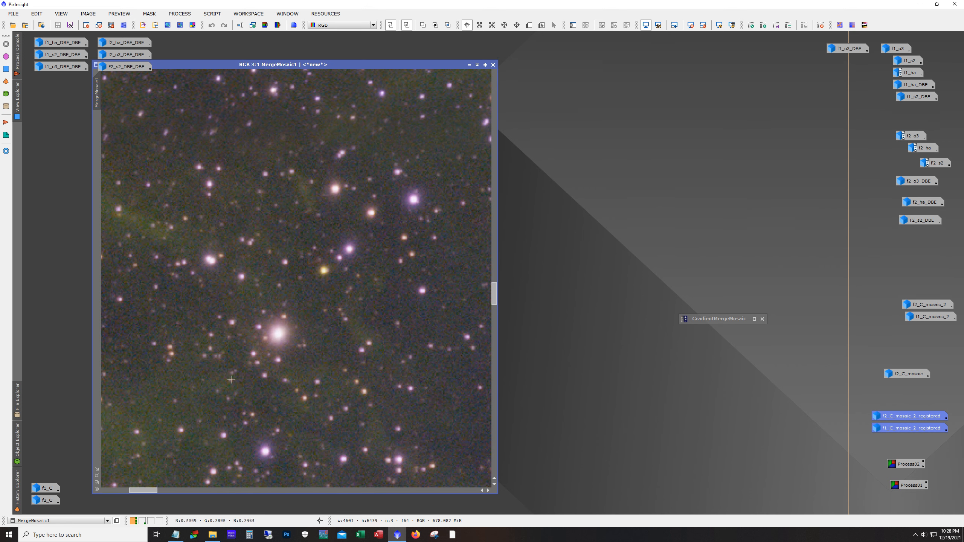
drag(146, 490, 118, 490)
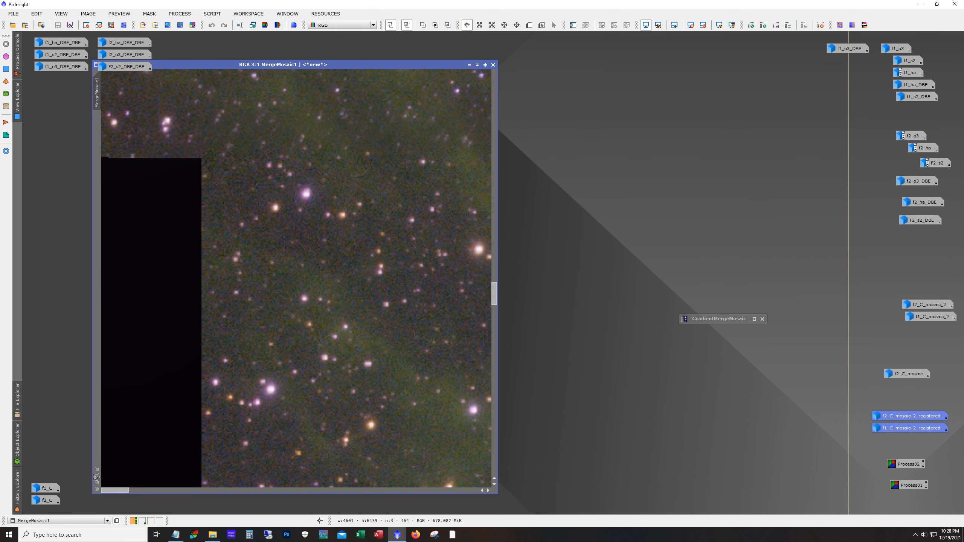
drag(495, 300, 502, 290)
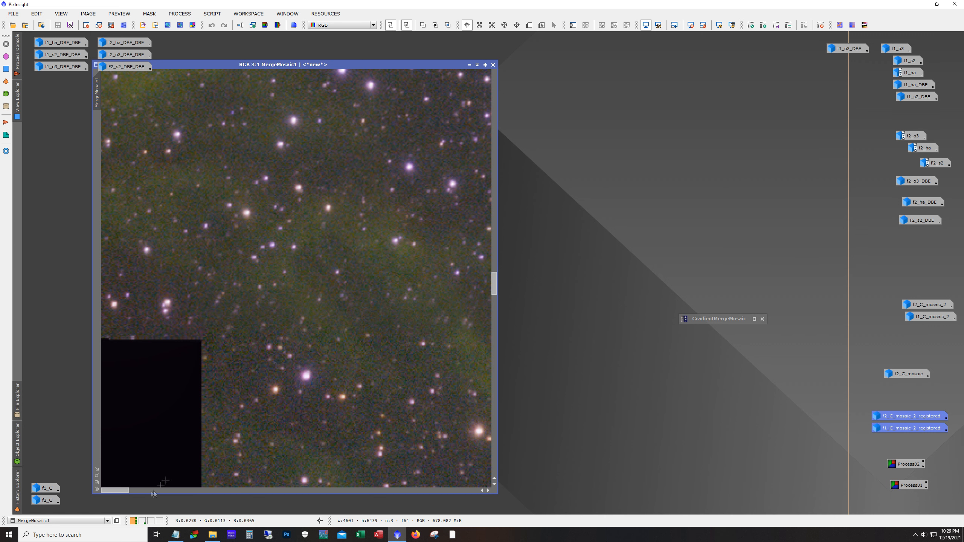
click(139, 491)
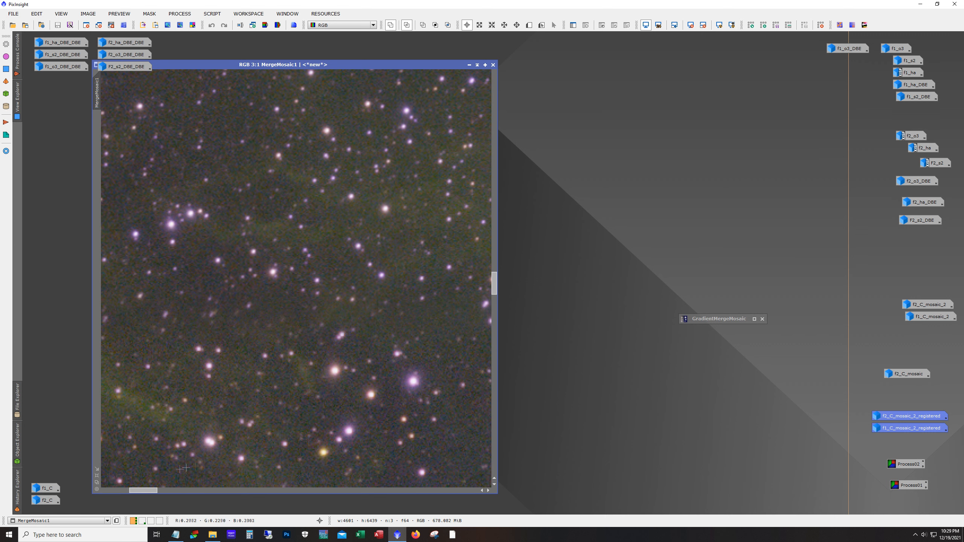
drag(150, 490, 120, 496)
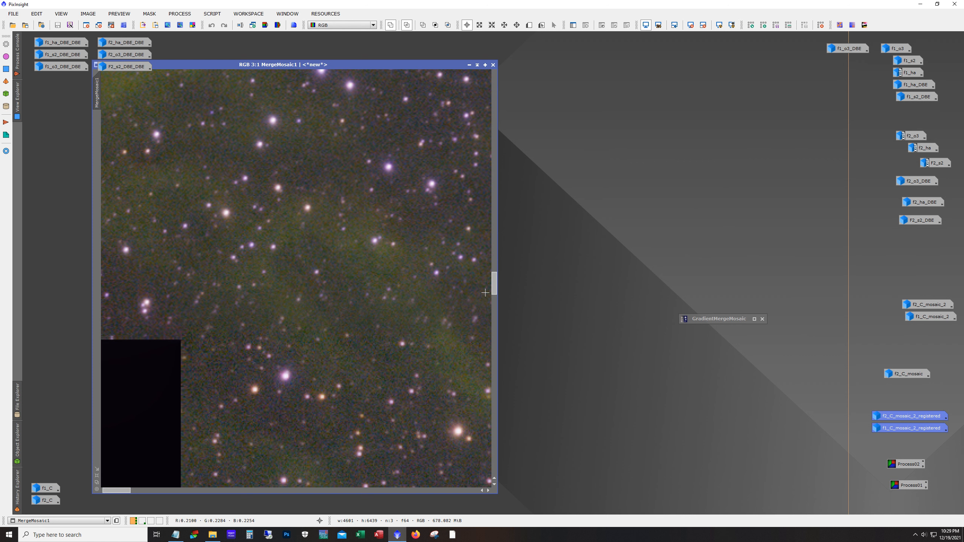
drag(117, 489, 130, 492)
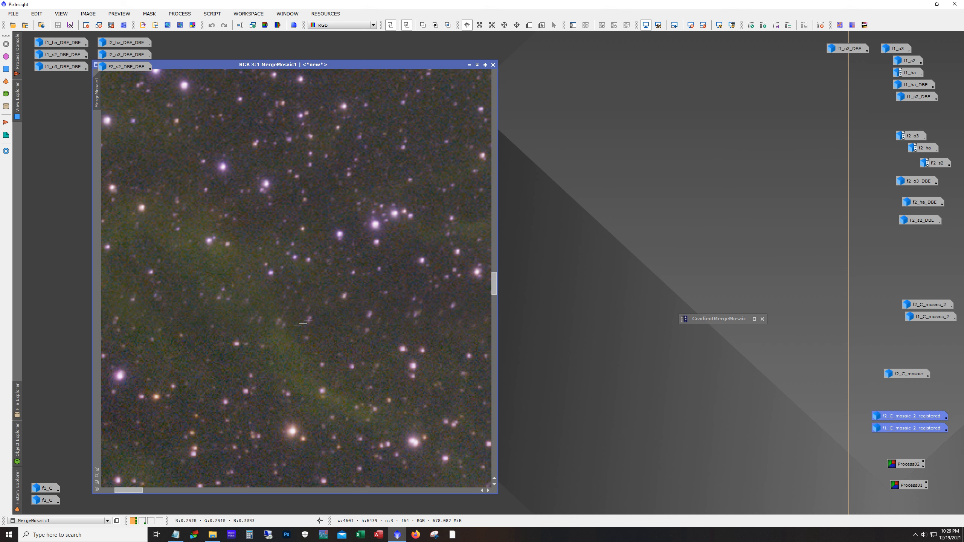
drag(121, 492, 143, 494)
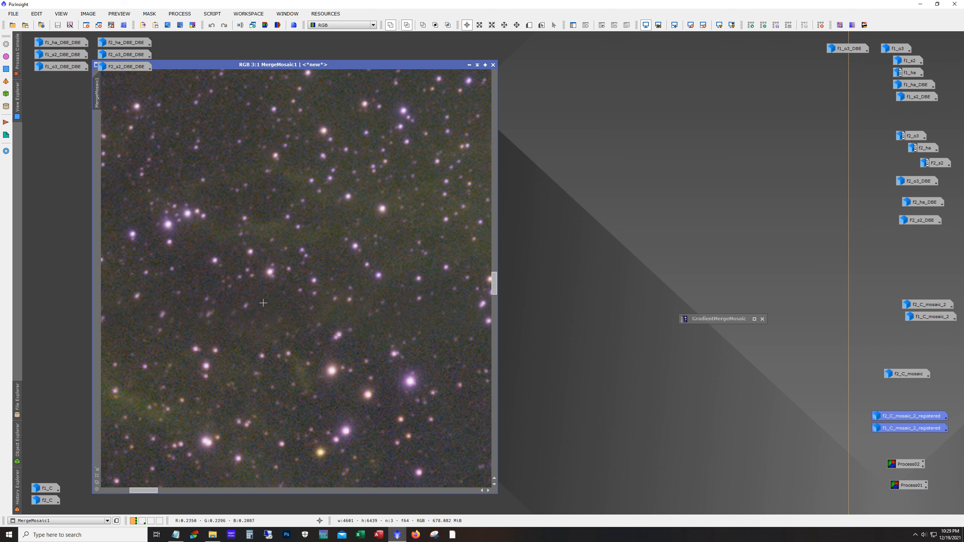
drag(149, 495, 122, 494)
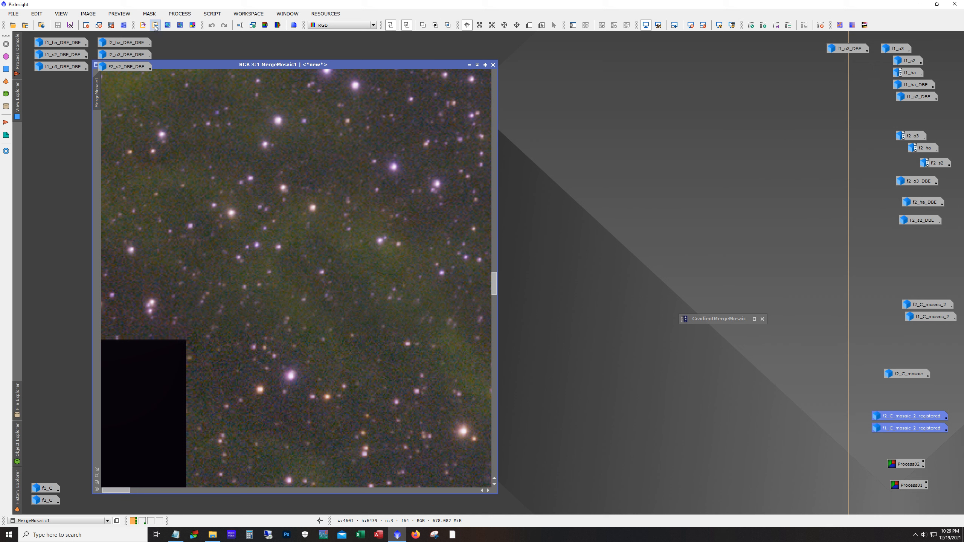
Open StarAlignment to review its Frame adaptation option, and close it
click(180, 14)
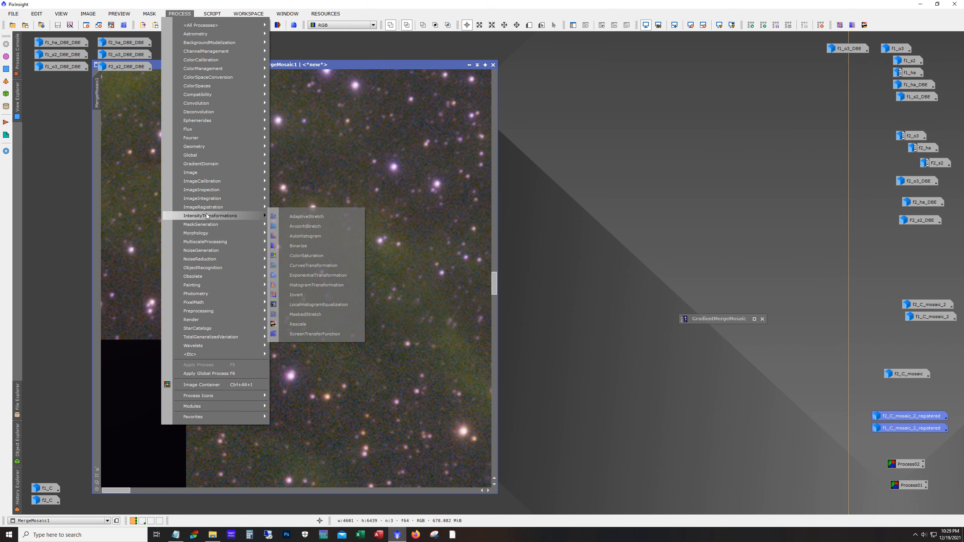
mouse_move(208, 209)
click(305, 227)
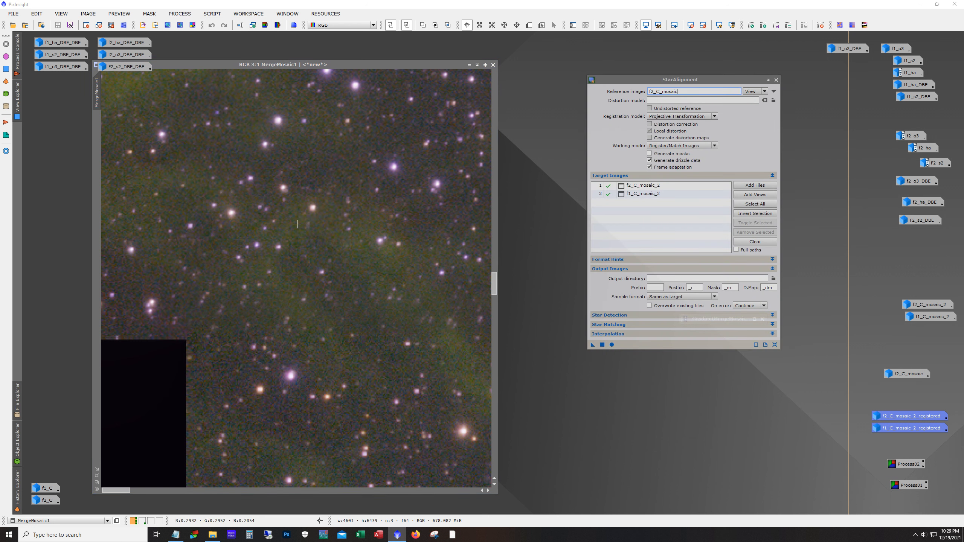
drag(675, 80, 632, 98)
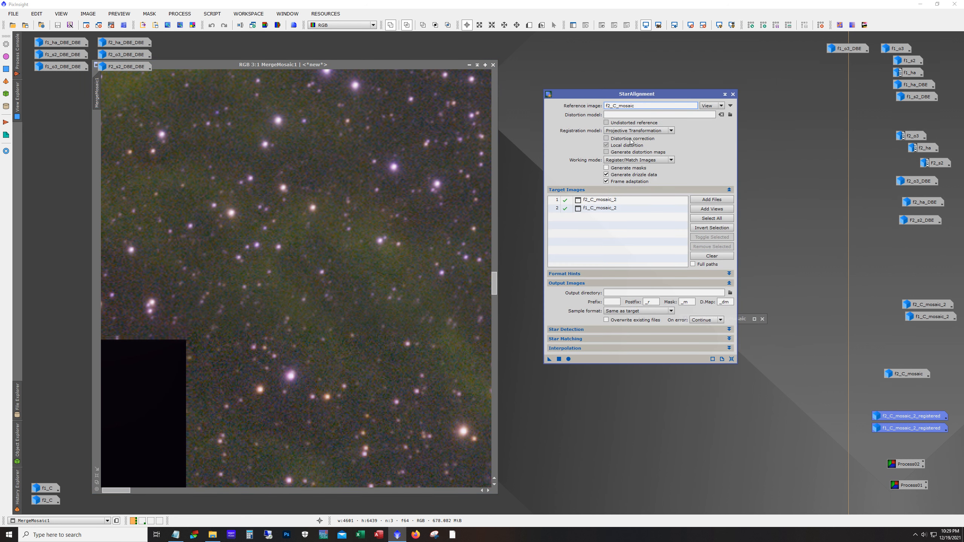
click(607, 182)
click(732, 95)
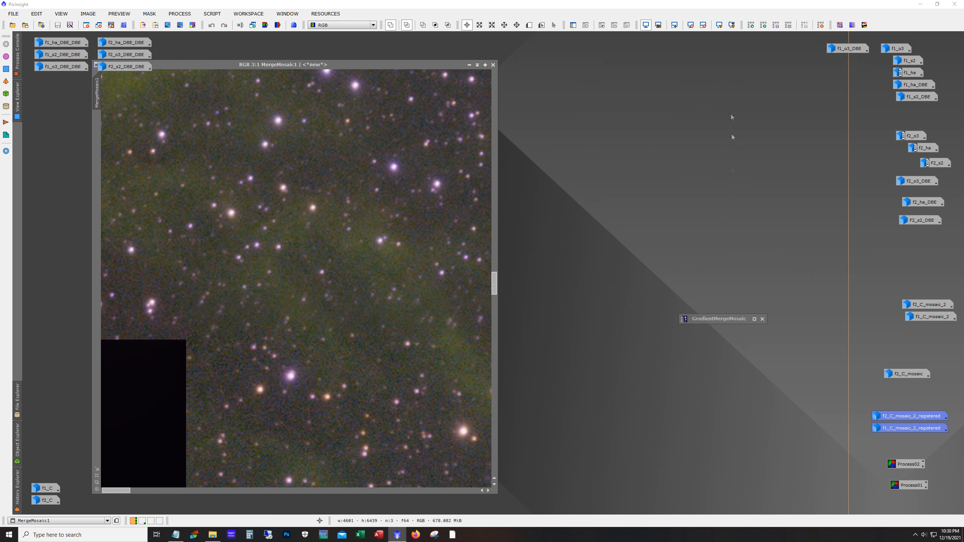
Restore the GradientMergeMosaic window beside the mosaic and review its Feather radius setting
double_click(700, 319)
drag(354, 149, 610, 150)
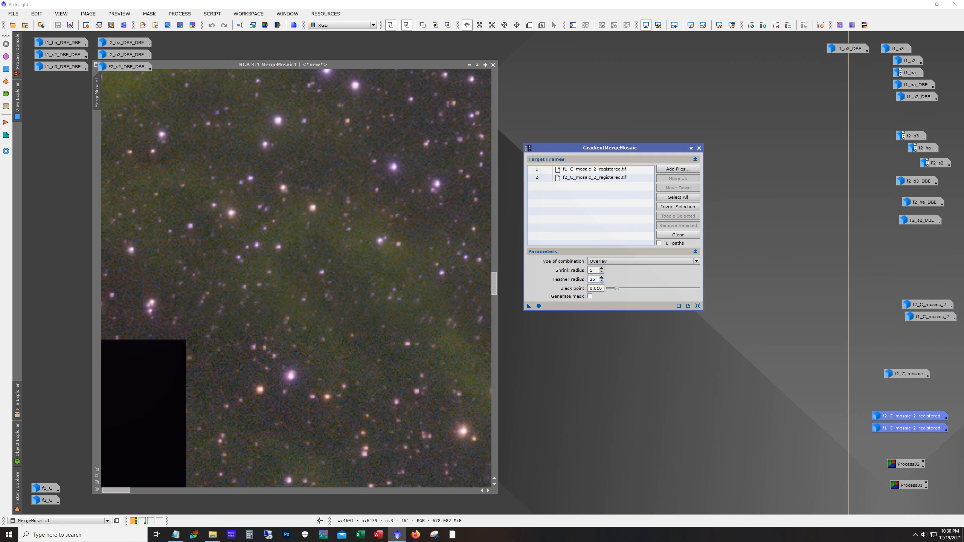
drag(599, 282, 597, 283)
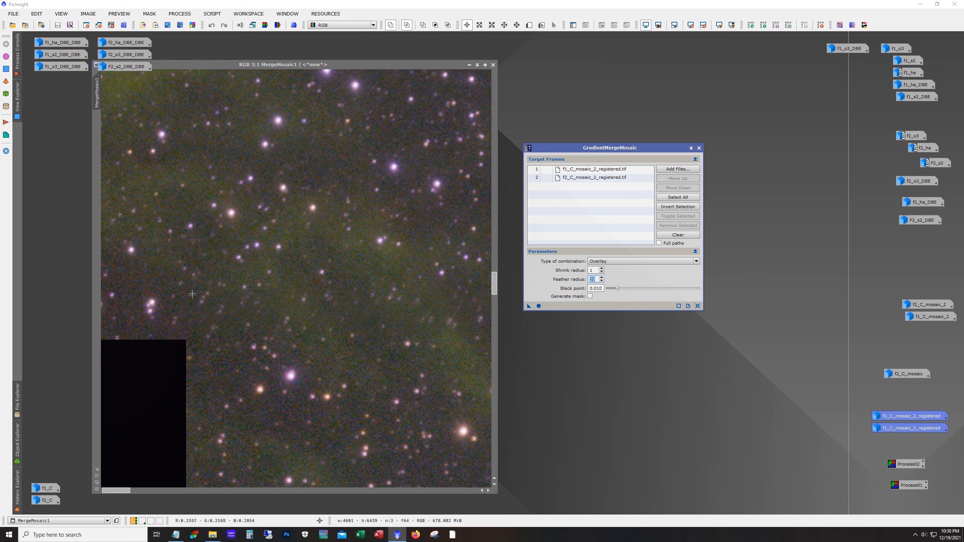
Inspect the seam at the black strip's upper corner and down the left edge at 3:1, and view the whole mosaic
drag(125, 490, 103, 488)
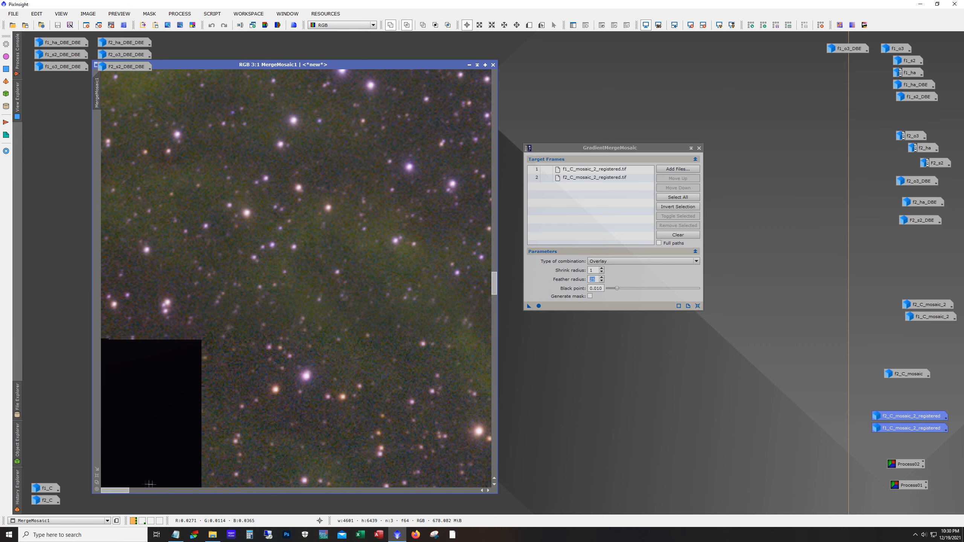
mouse_move(125, 491)
mouse_down()
mouse_move(185, 498)
mouse_move(142, 494)
mouse_up()
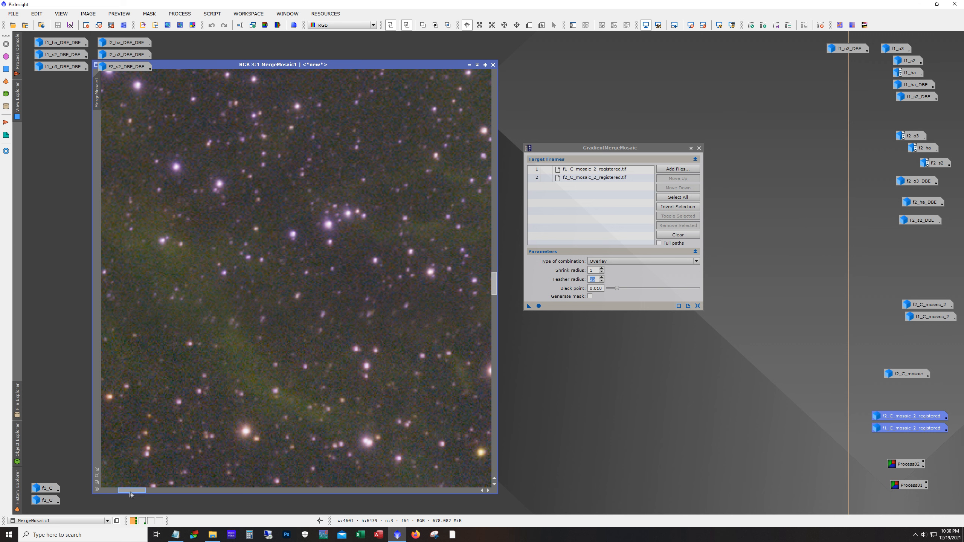
drag(130, 494, 113, 494)
scroll(289, 324, down, 3)
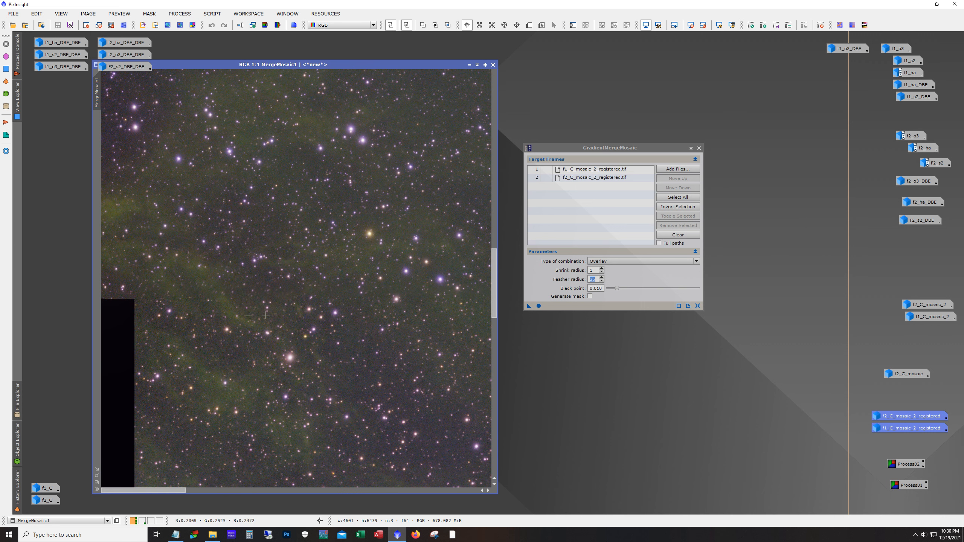
scroll(290, 324, up, 3)
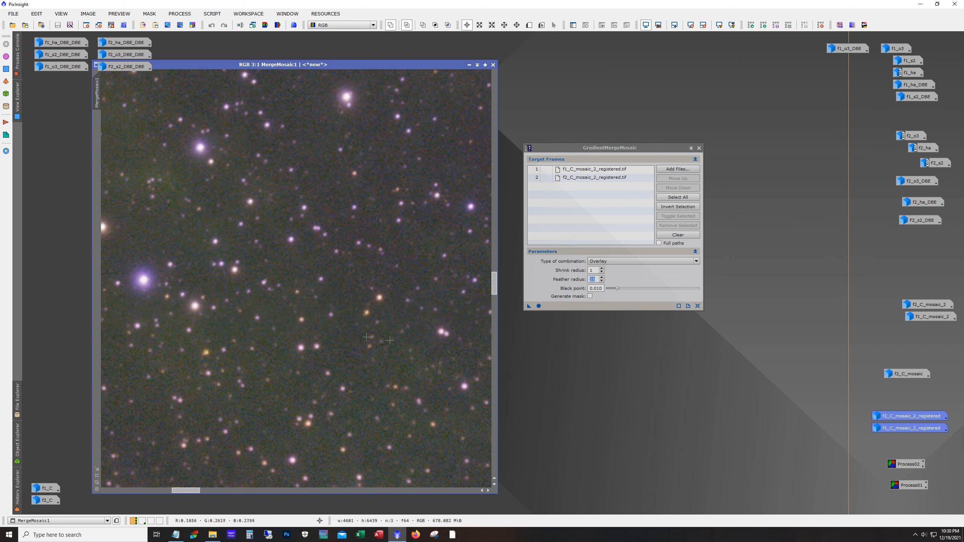
drag(202, 491, 132, 491)
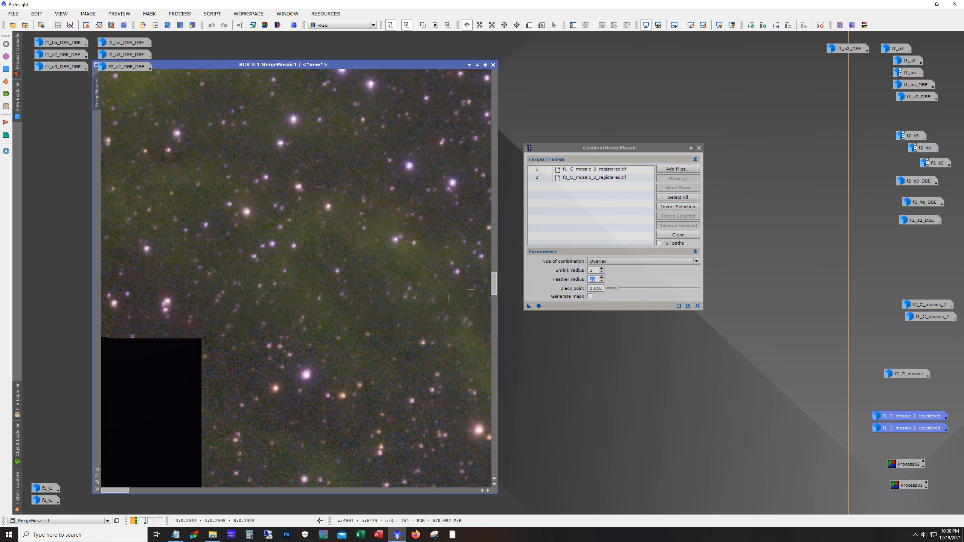
drag(494, 283, 488, 463)
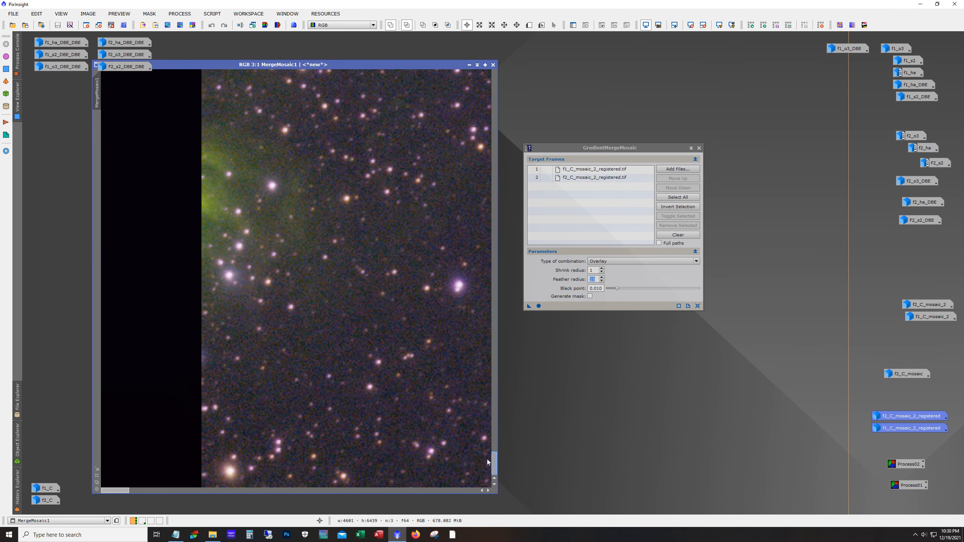
scroll(331, 291, down, 9)
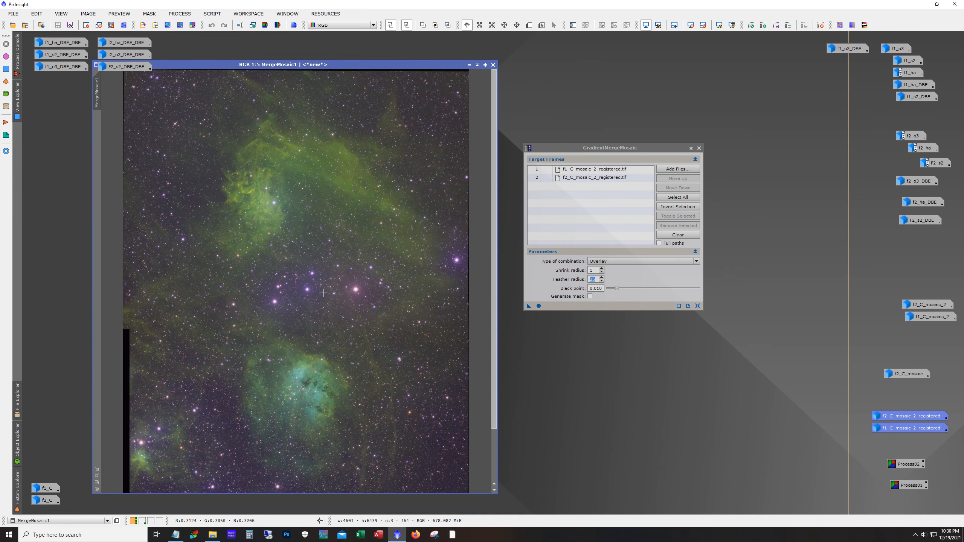
scroll(331, 291, up, 1)
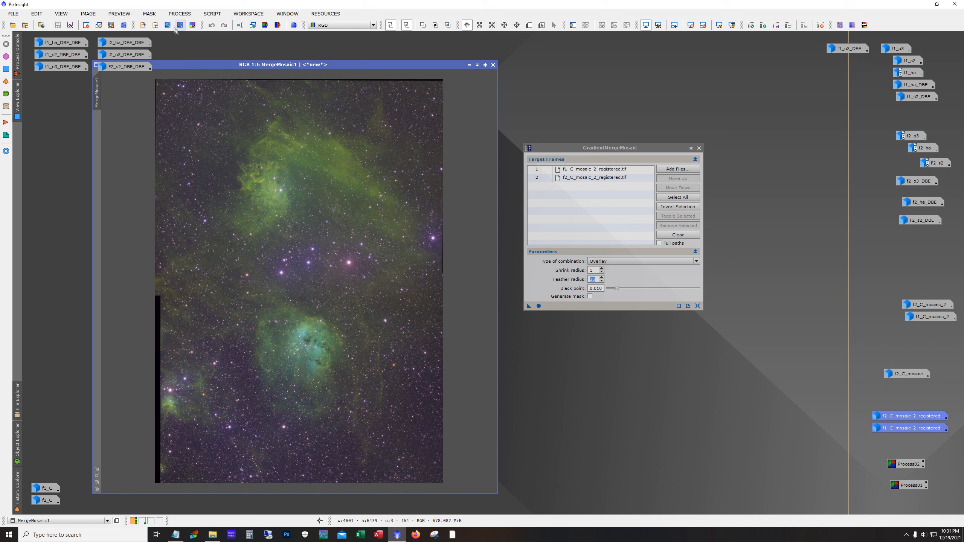
Start DynamicCrop and draw a crop frame about 4182 by 6180 px just inside the mosaic's borders
click(179, 13)
mouse_move(222, 149)
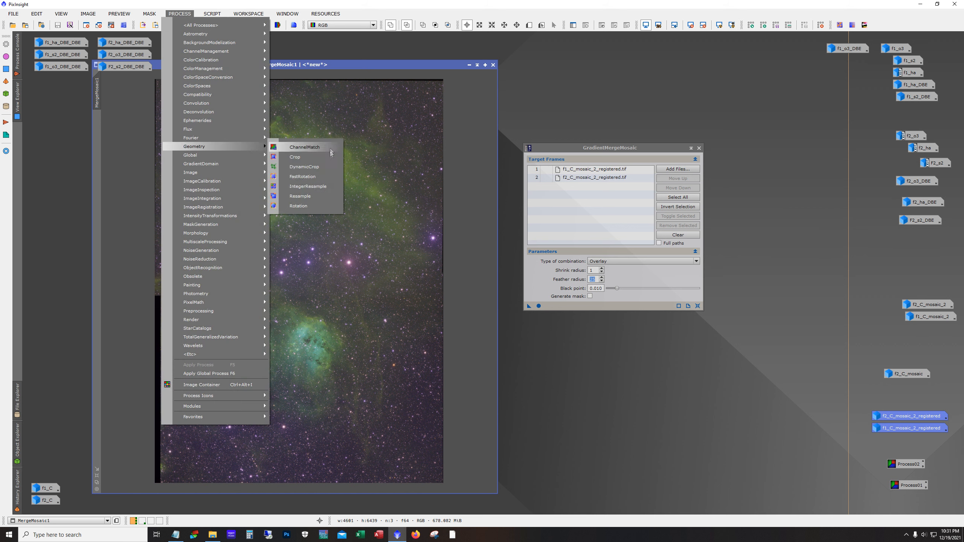
click(304, 167)
drag(172, 85, 432, 472)
Rotate the crop frame clockwise by about 1.6 degrees, checking its left side against the black strip
scroll(288, 322, up, 5)
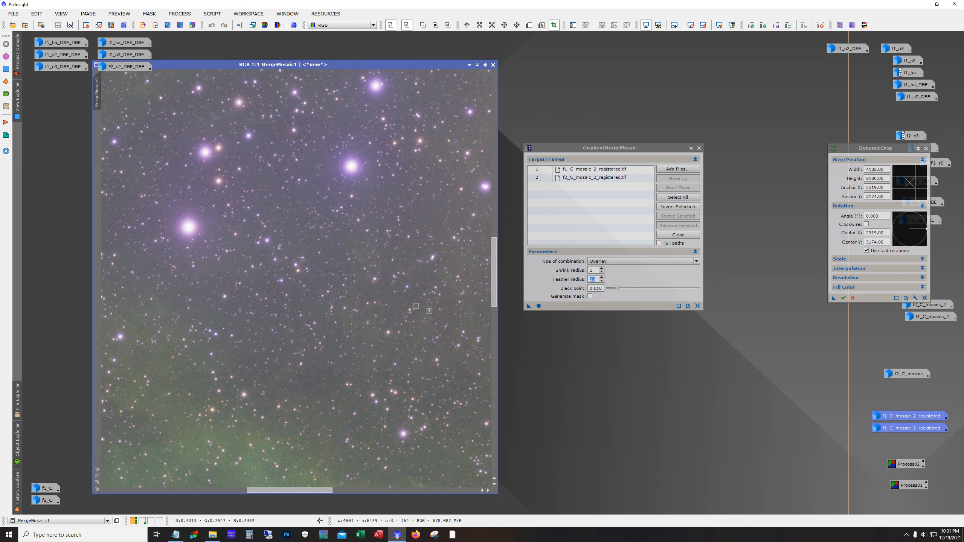
drag(494, 293, 512, 442)
drag(307, 492, 142, 493)
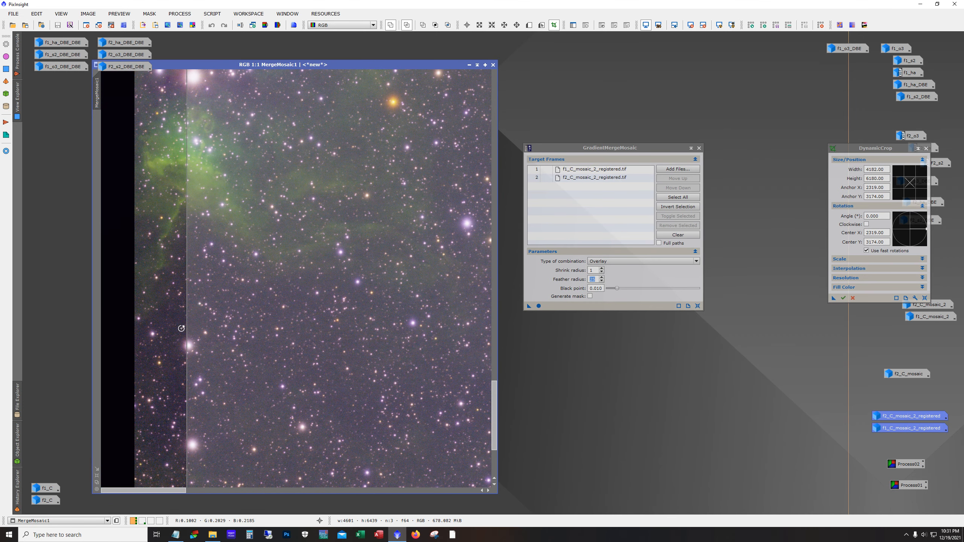
drag(182, 329, 142, 320)
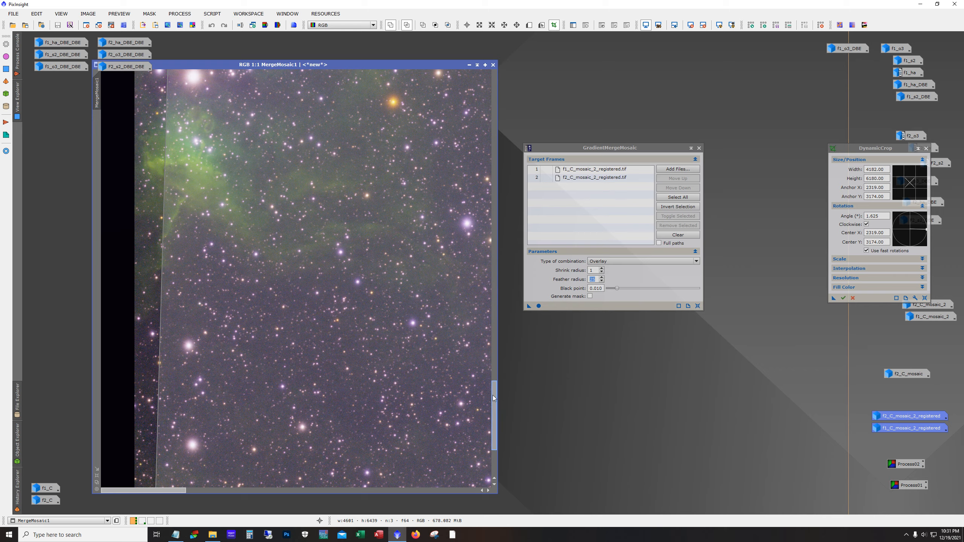
Check the crop frame's left side and extend its bottom-left corner outward, enlarging it to about 4222 by 6372 px
drag(495, 398, 496, 46)
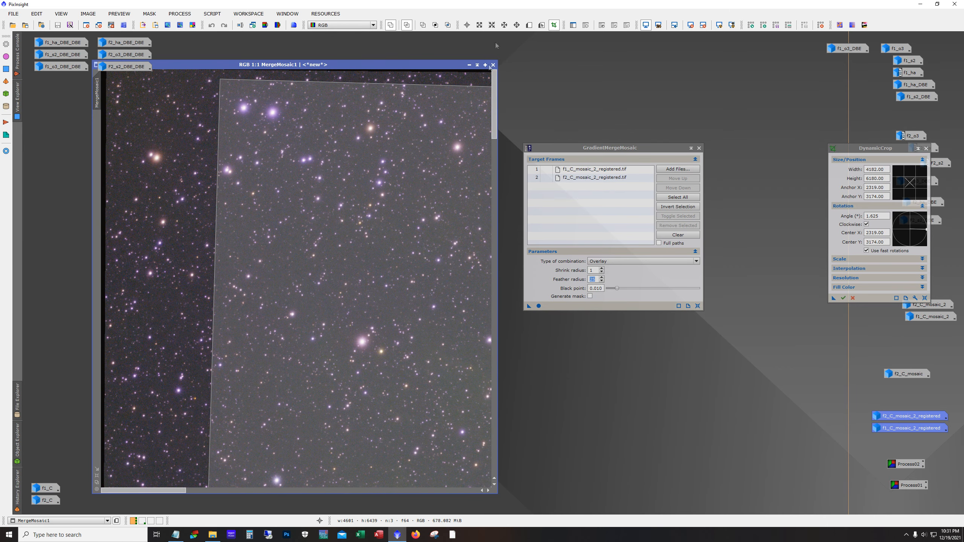
drag(496, 143, 498, 324)
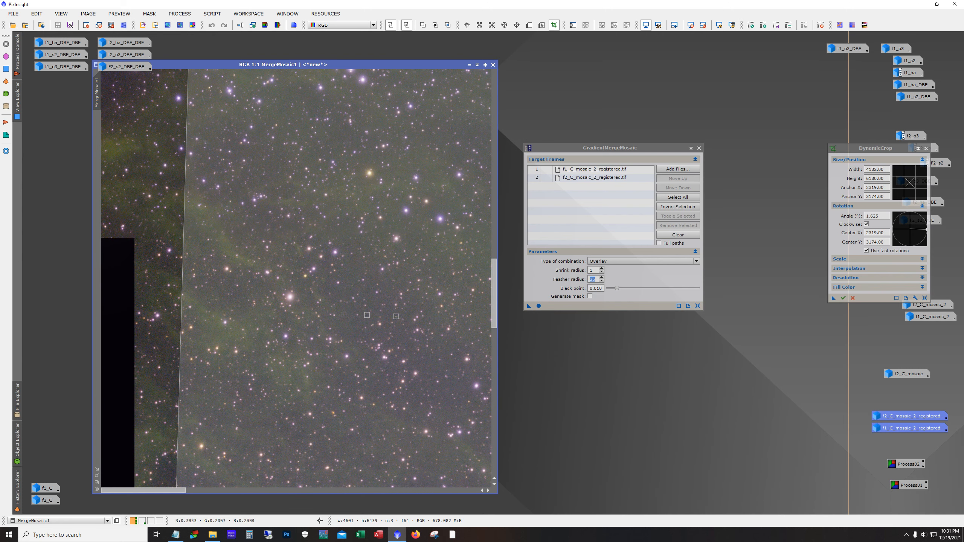
drag(495, 294, 506, 470)
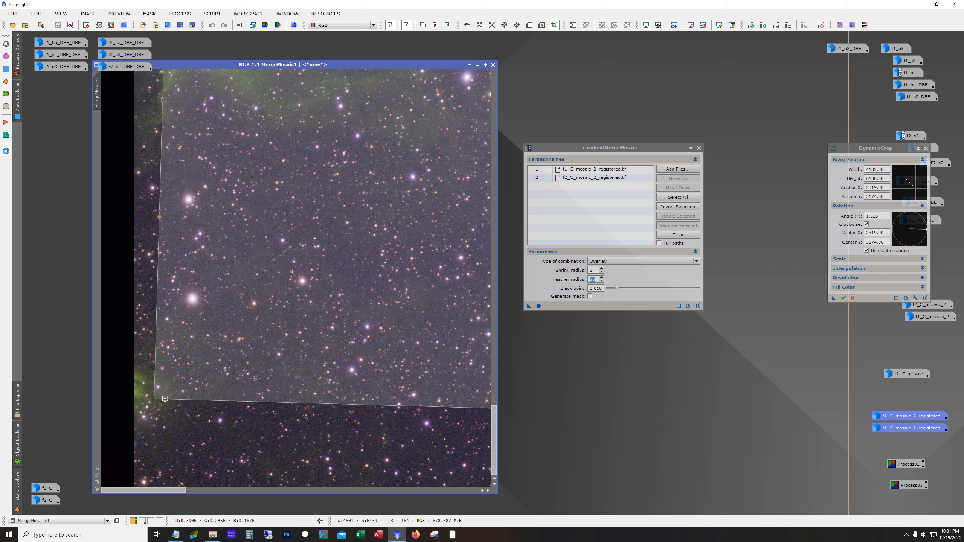
drag(165, 399, 138, 451)
Check the crop frame's right side and raise its bottom edge inside the image, reducing the height to about 6280 px
drag(494, 431, 460, 57)
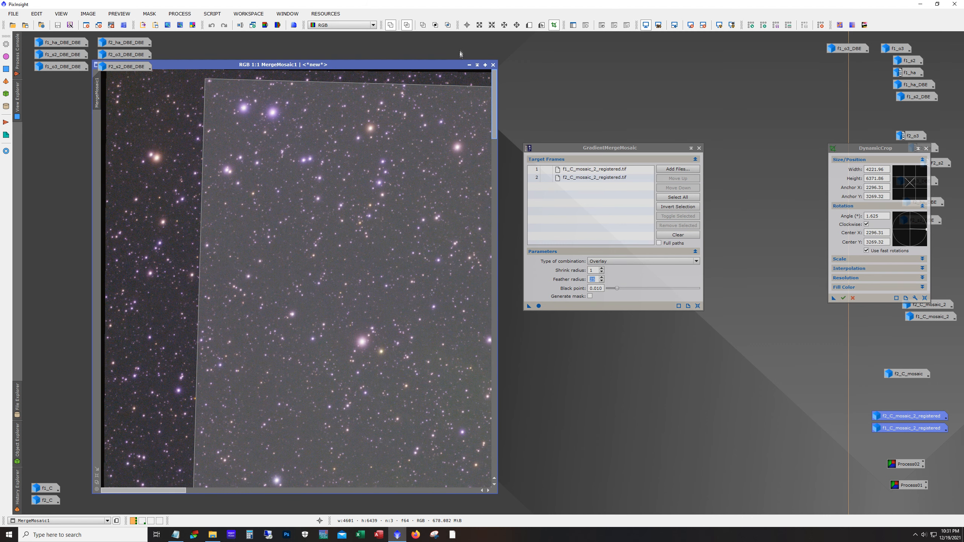
drag(163, 490, 456, 516)
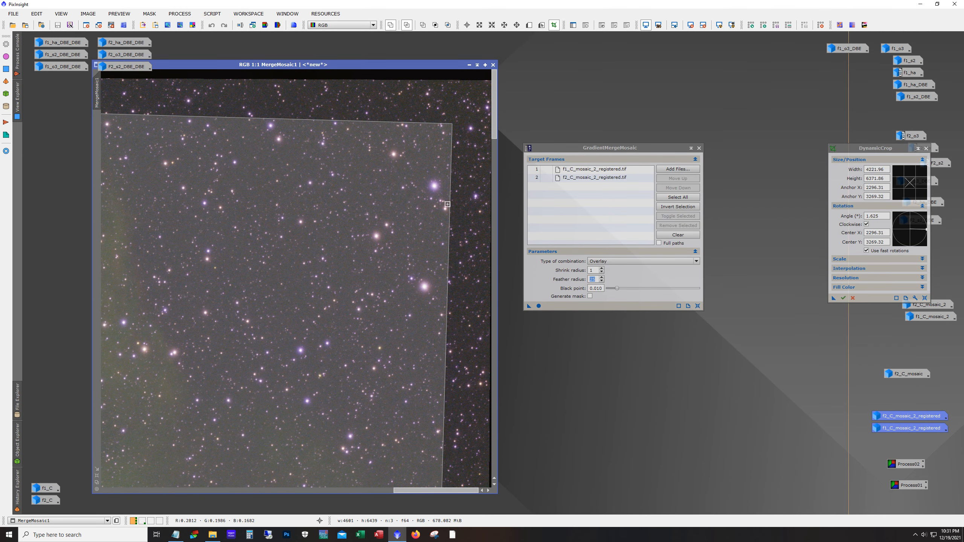
drag(494, 135, 518, 525)
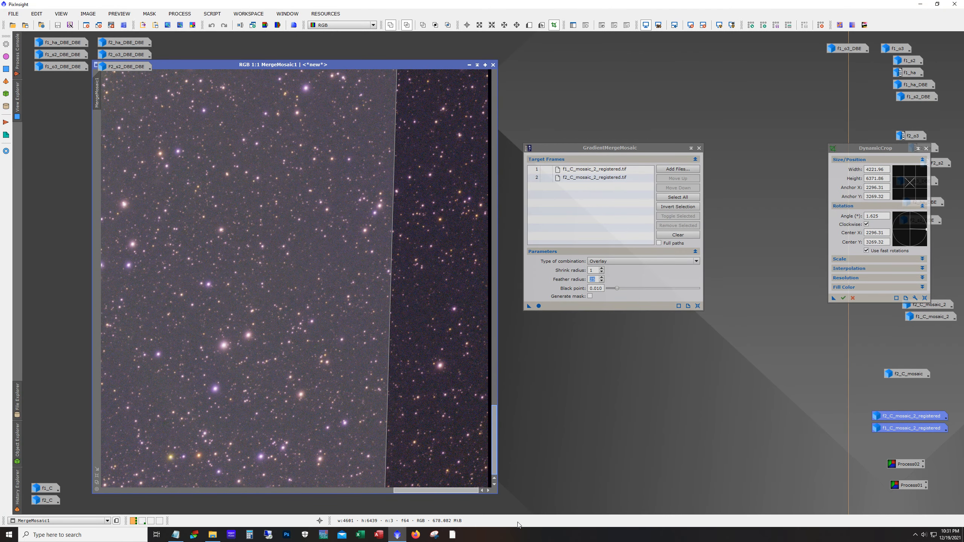
drag(431, 491, 165, 502)
drag(223, 477, 260, 453)
drag(255, 490, 455, 502)
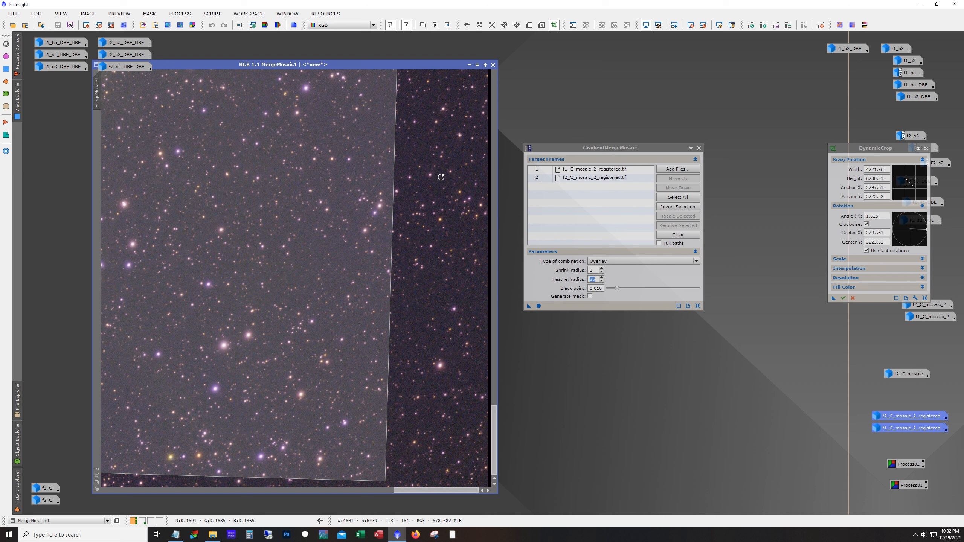
mouse_move(494, 421)
mouse_down()
mouse_move(486, 355)
mouse_move(510, 54)
mouse_up()
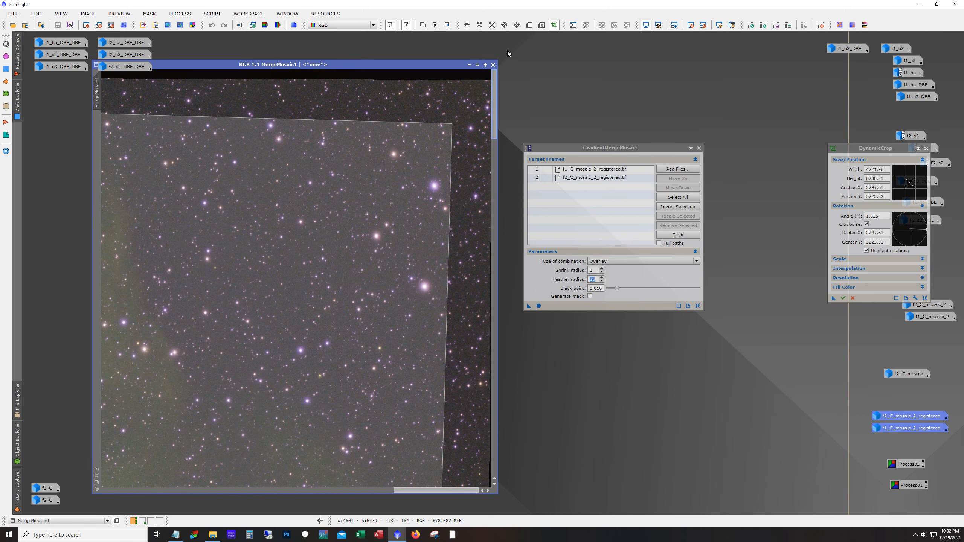
Execute the crop on the mosaic and reposition the mosaic image and the GradientMergeMosaic dialog in the workspace
drag(493, 135, 532, 109)
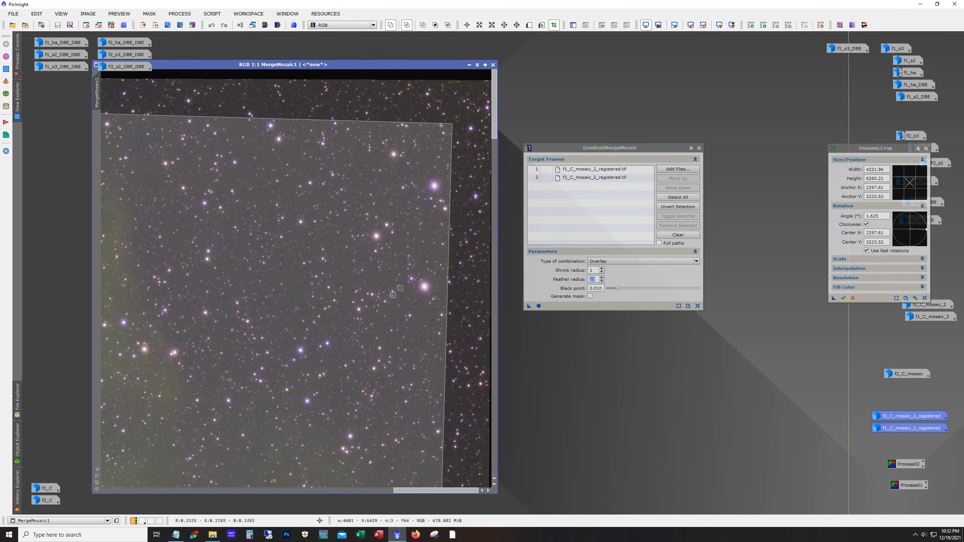
scroll(389, 298, down, 4)
scroll(389, 298, down, 2)
scroll(384, 301, up, 1)
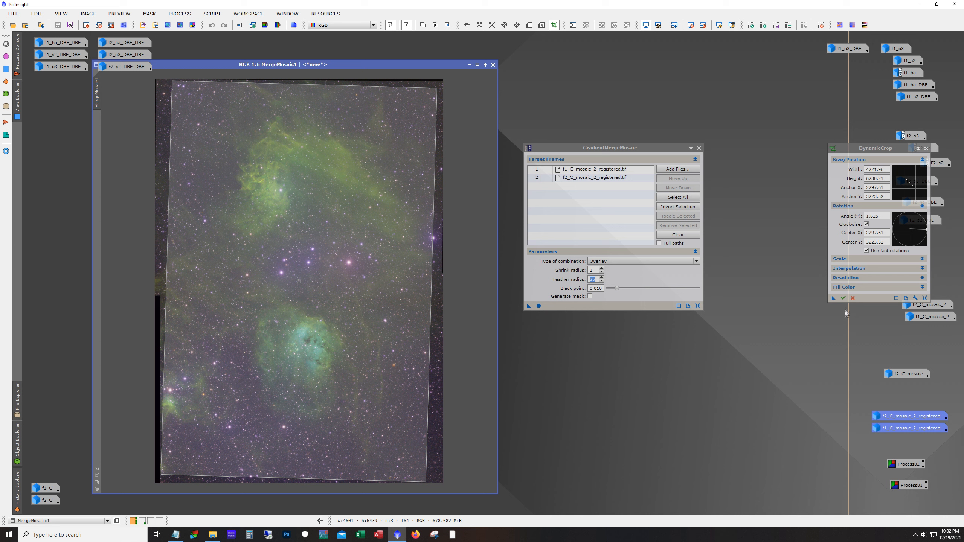
click(843, 298)
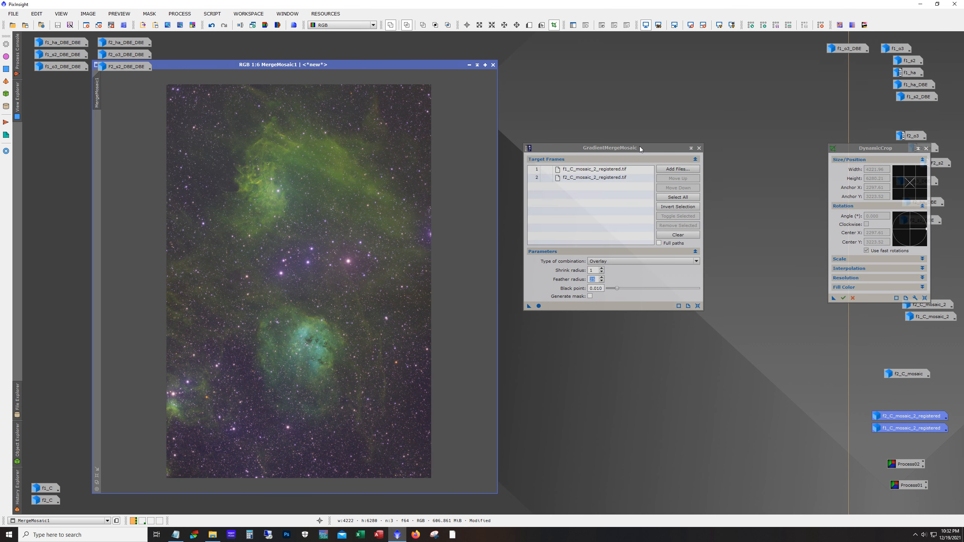
drag(640, 146, 714, 139)
drag(360, 63, 433, 56)
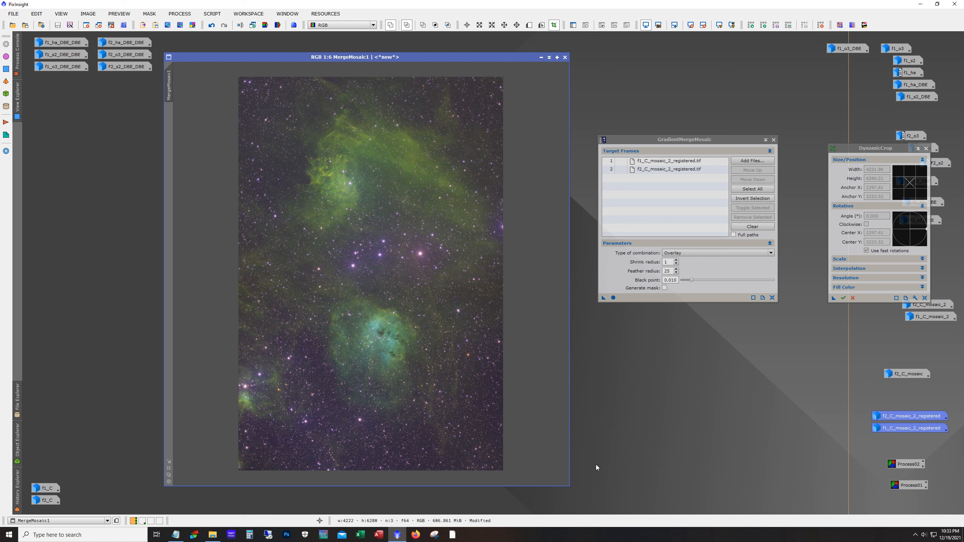
Switch to the second workspace, restore the f1 and f2 panels and place them side by side
key(alt)
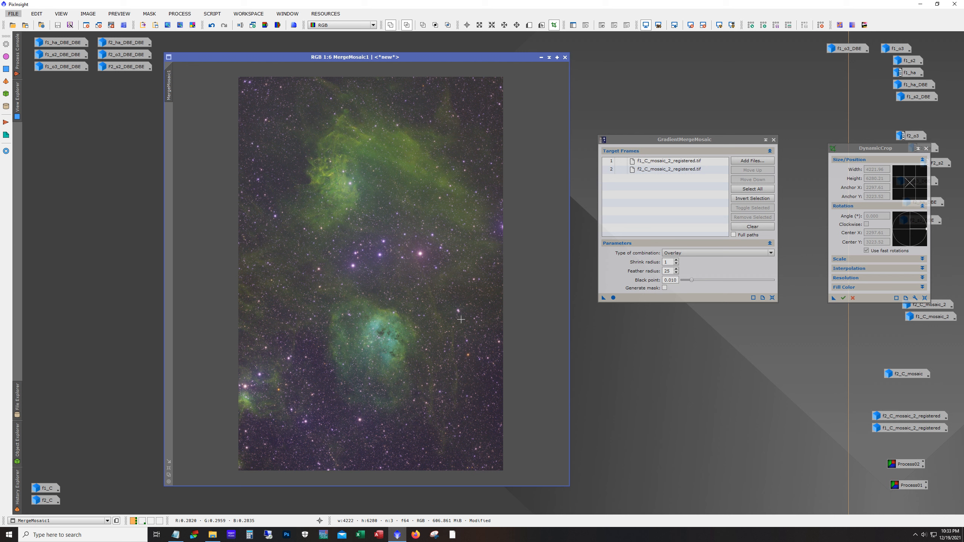
click(142, 521)
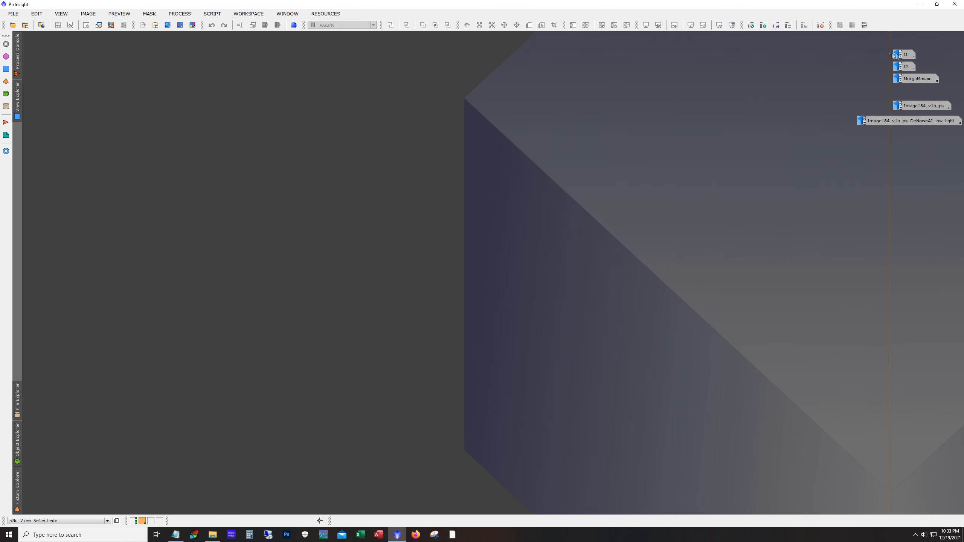
double_click(904, 55)
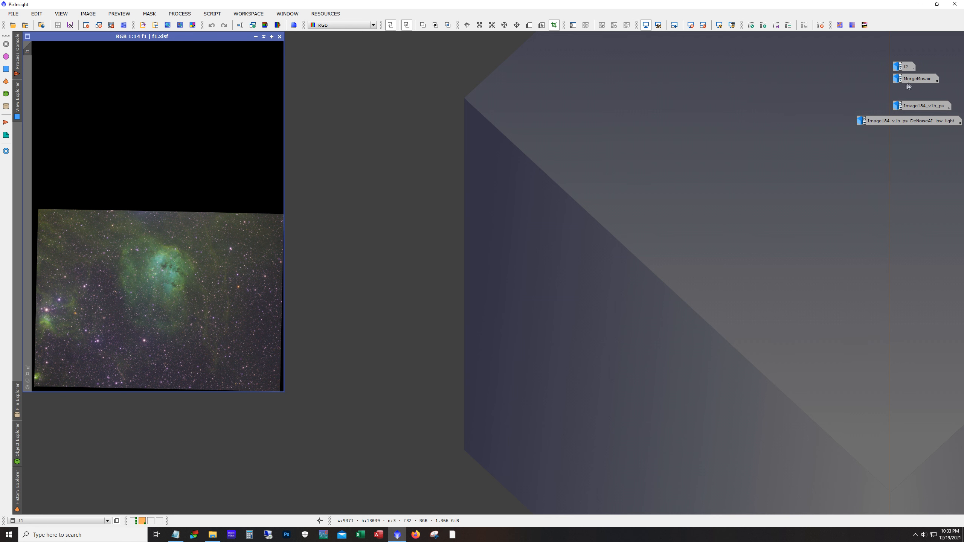
double_click(906, 67)
drag(376, 38, 483, 52)
drag(225, 38, 332, 53)
Examine the stars and nebula detail of the f1 panel at 2:1 and 1:1 magnification
scroll(263, 321, up, 7)
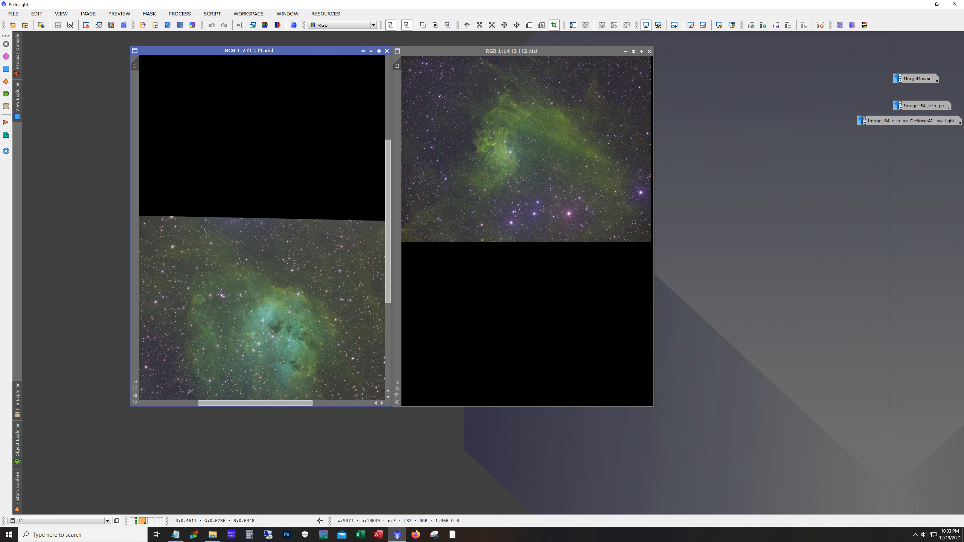
scroll(263, 321, up, 8)
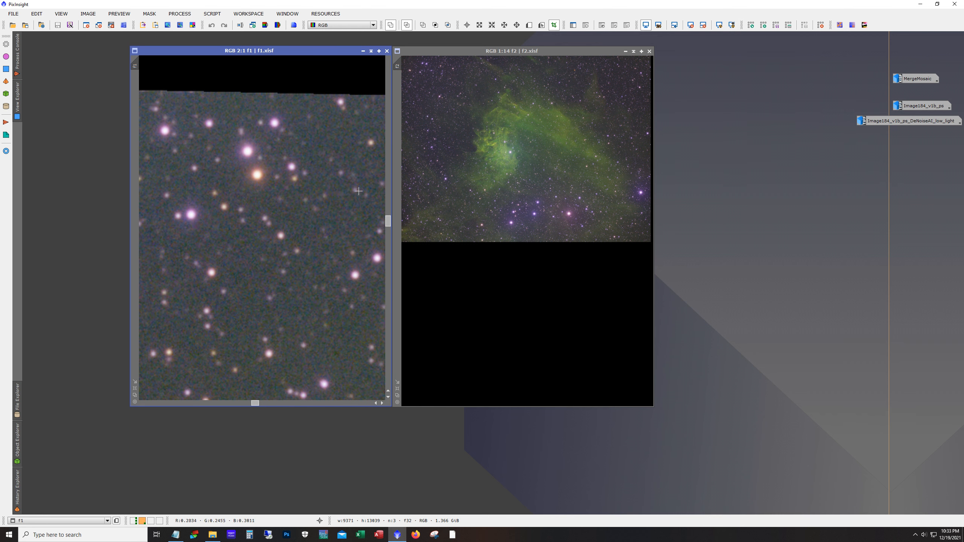
drag(388, 221, 389, 279)
scroll(392, 288, down, 1)
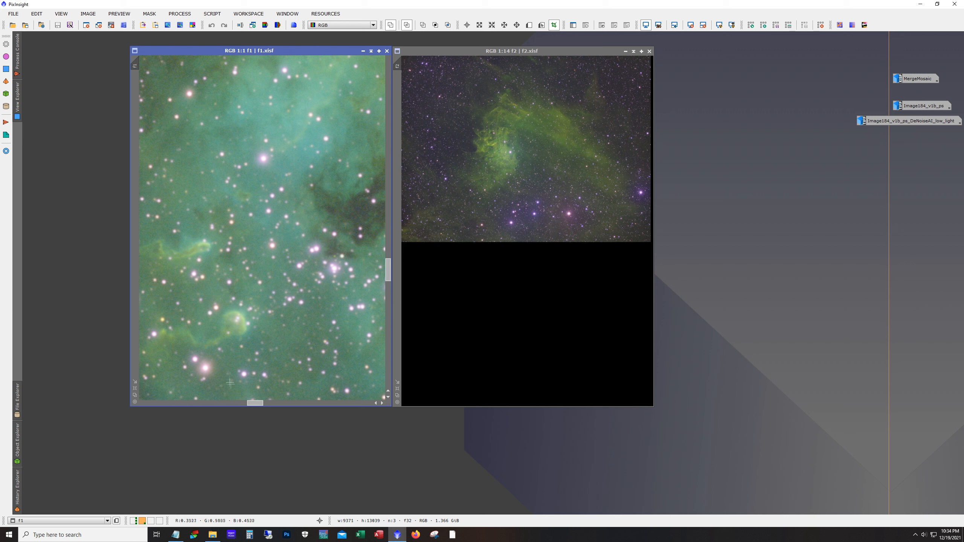
drag(256, 402, 296, 408)
Examine the f2 panel's stars at up to 3:1 magnification, including its lower edge, and return to the full panel
scroll(502, 185, up, 1)
scroll(501, 185, up, 13)
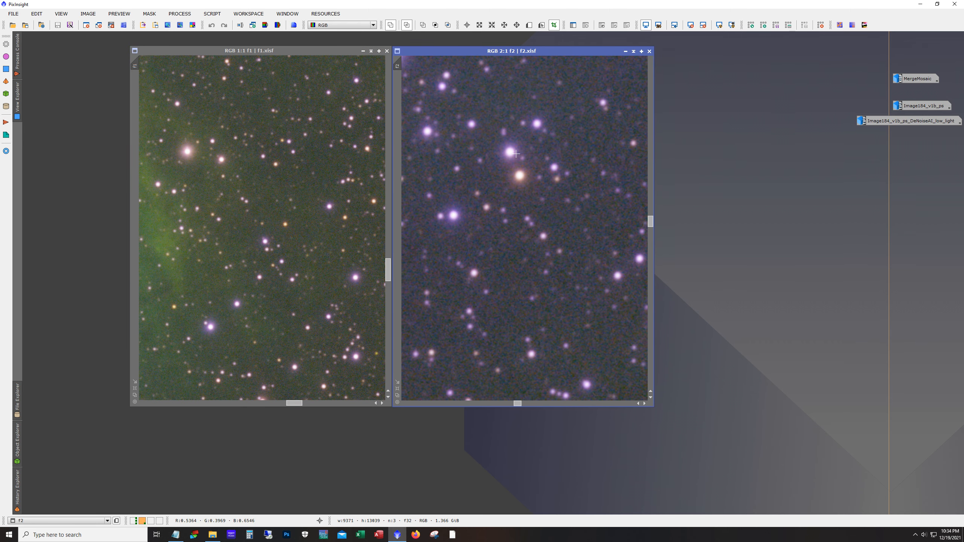
scroll(535, 192, up, 2)
scroll(537, 198, down, 1)
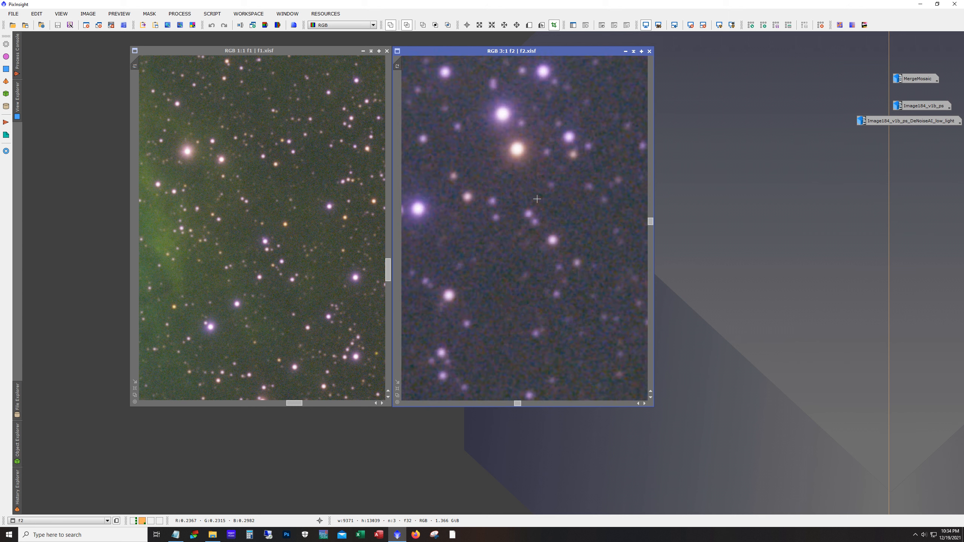
scroll(537, 199, down, 3)
scroll(537, 199, up, 2)
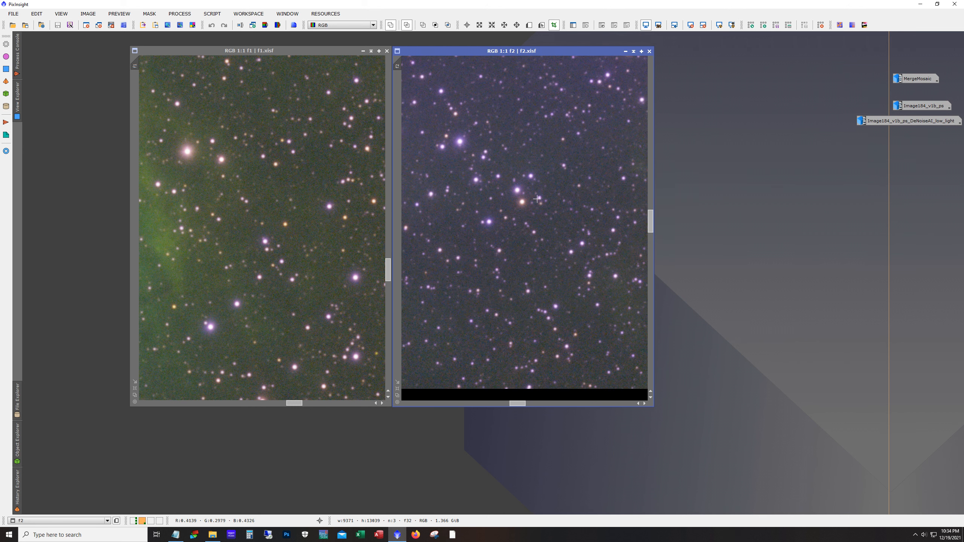
scroll(537, 200, down, 1)
drag(652, 226, 683, 78)
scroll(545, 195, down, 15)
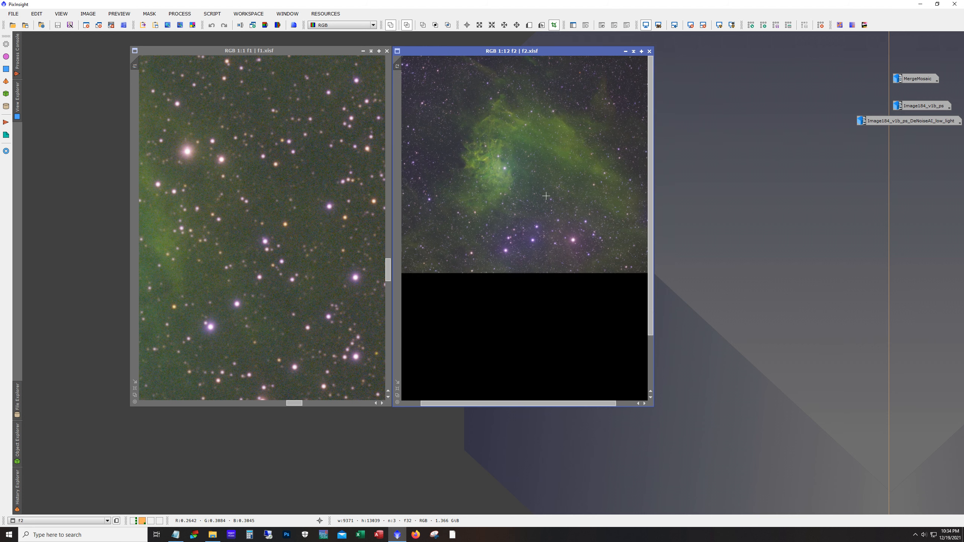
scroll(545, 195, up, 2)
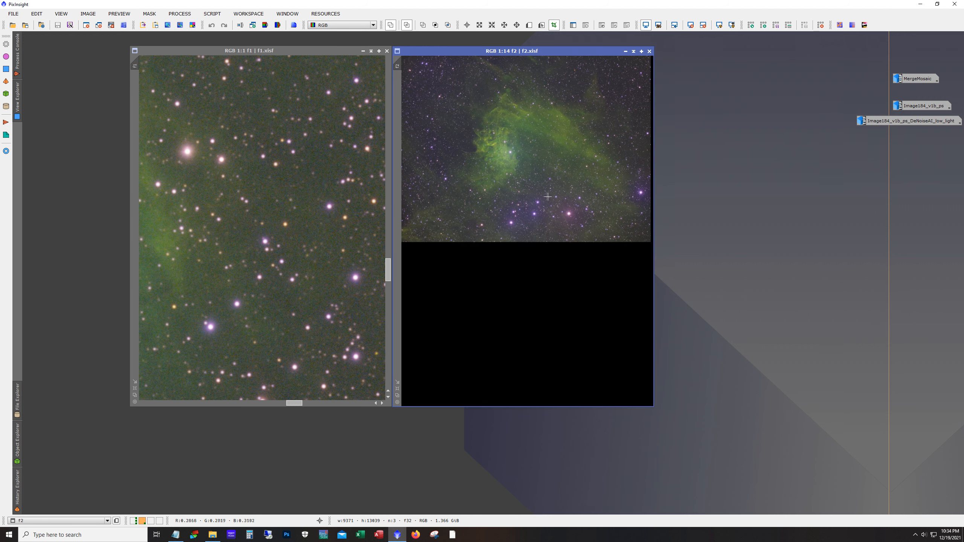
View the whole f1 panel again and minimize both the f1 and f2 images
click(261, 212)
scroll(260, 212, down, 4)
scroll(260, 212, down, 9)
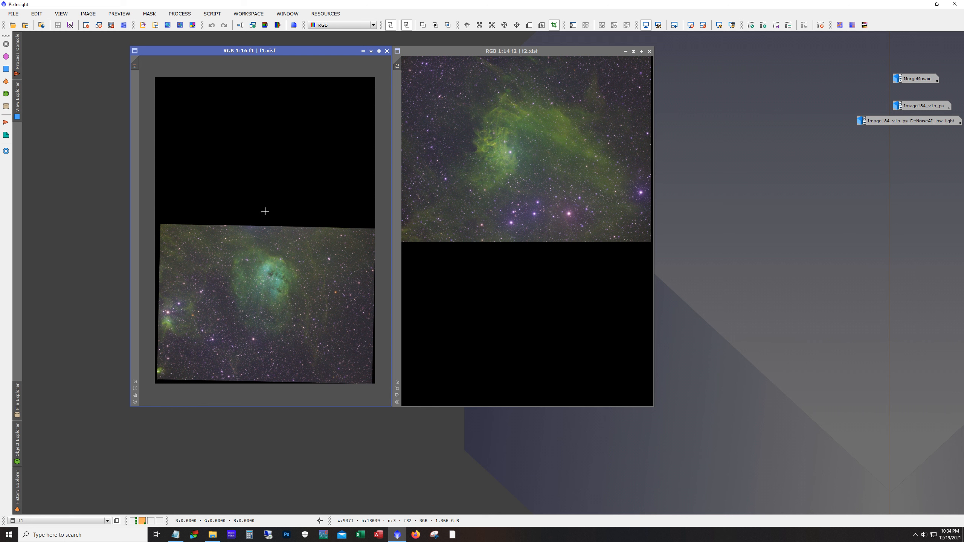
click(364, 52)
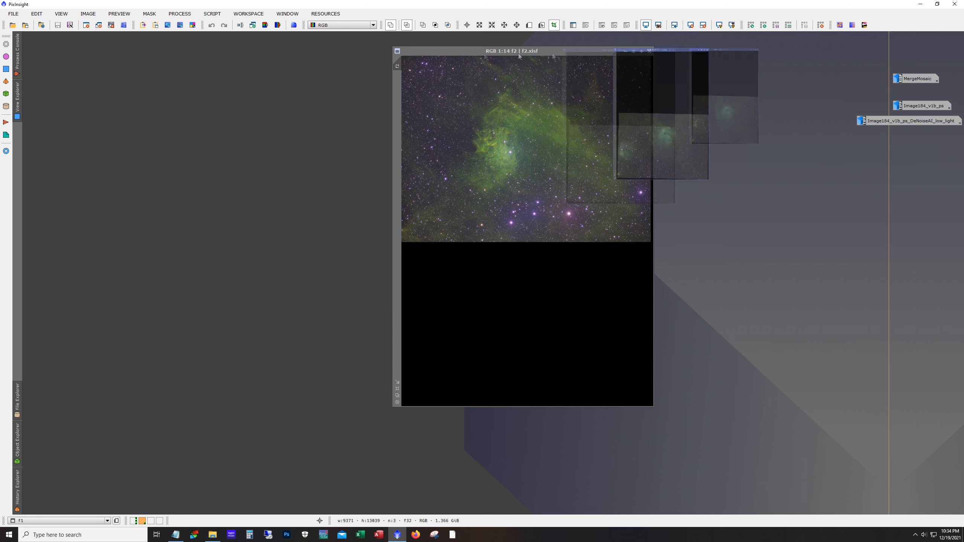
click(626, 51)
Restore the MergeMosaic image, reposition it and enlarge its window
double_click(915, 79)
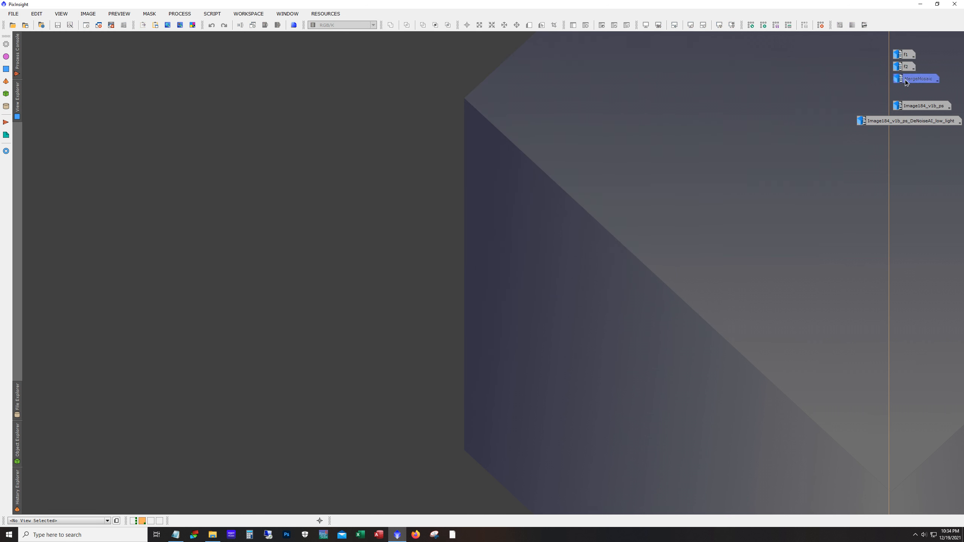
drag(106, 60, 310, 70)
scroll(364, 231, down, 3)
scroll(364, 231, down, 10)
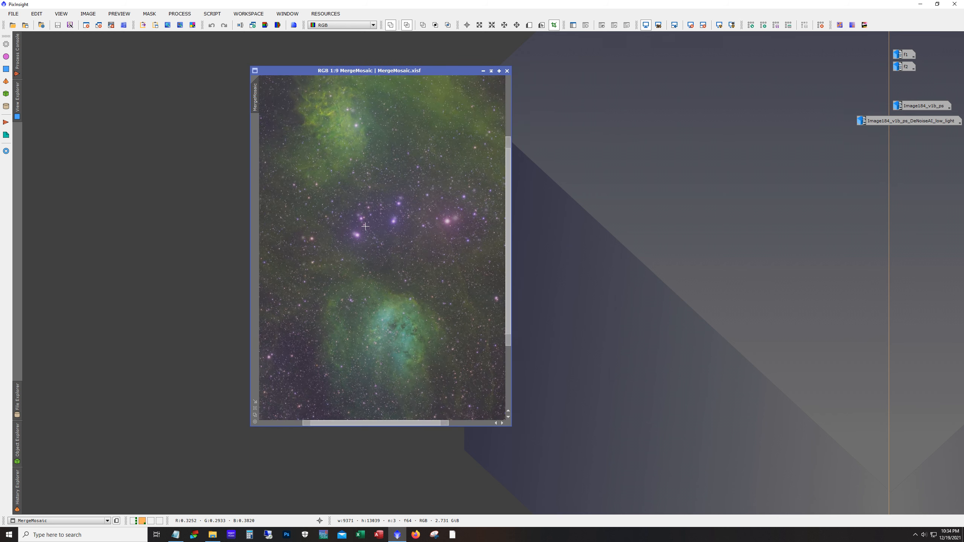
drag(388, 423, 57, 505)
Inspect the seam of MergeMosaic near the black notch on the image's left side at 2:1 and 1:1 magnification
scroll(266, 341, down, 3)
scroll(266, 341, up, 1)
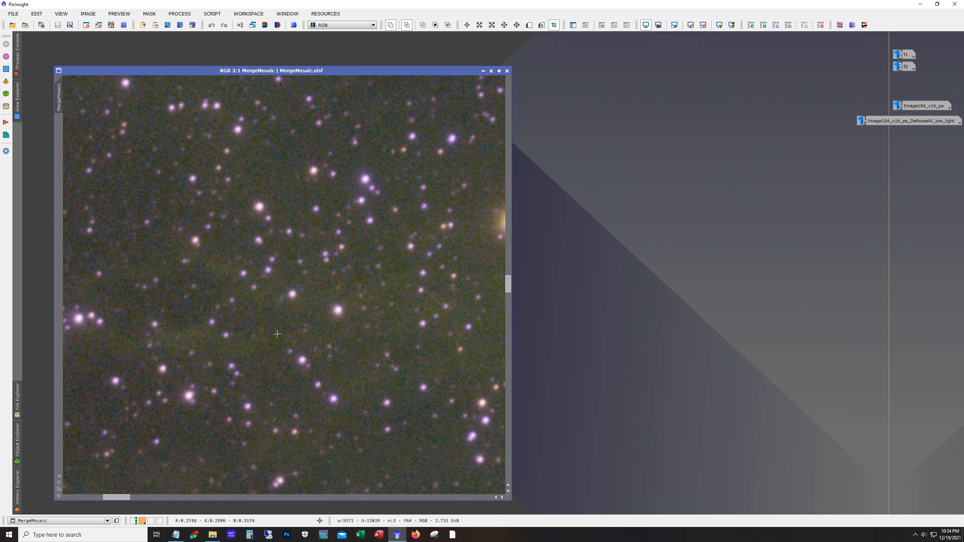
drag(510, 290, 509, 299)
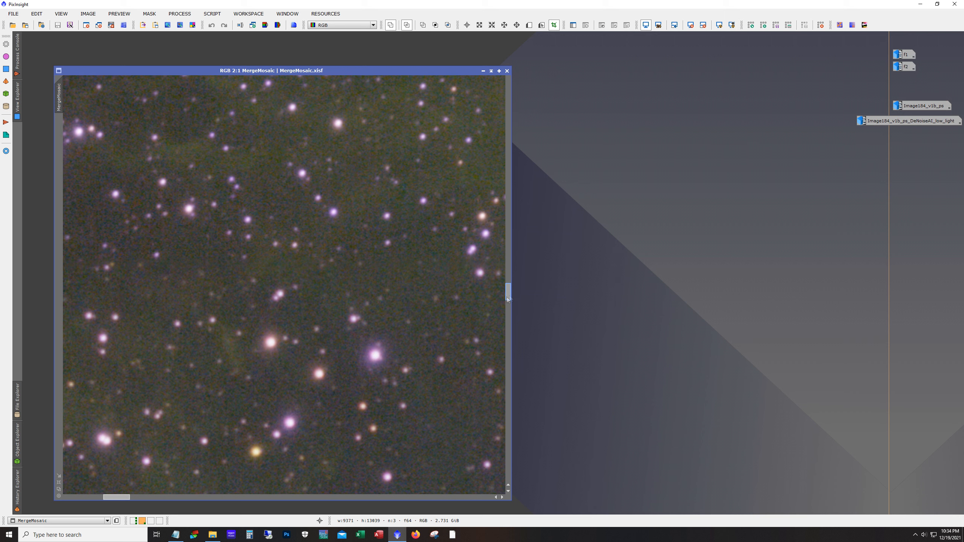
drag(124, 498, 84, 497)
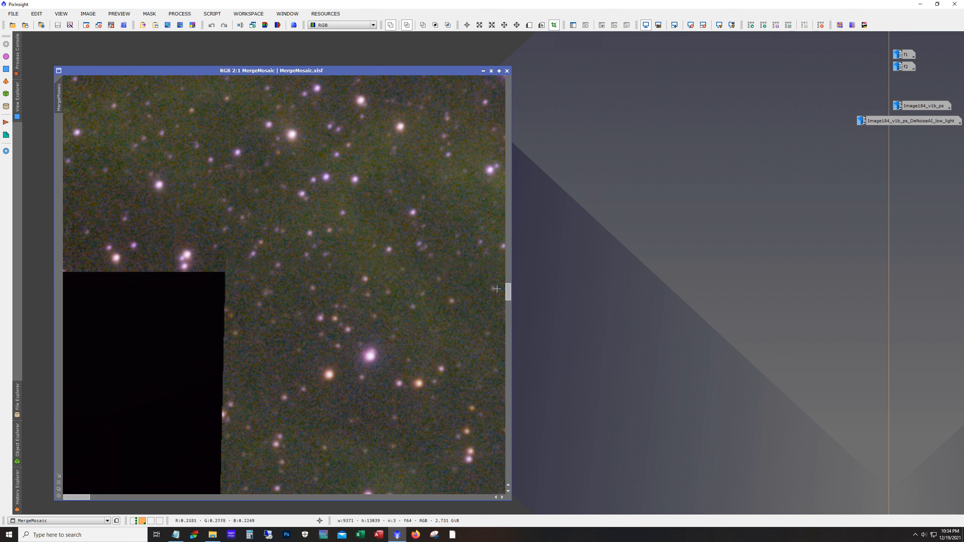
mouse_move(508, 292)
mouse_down()
mouse_move(510, 280)
mouse_move(511, 292)
mouse_up()
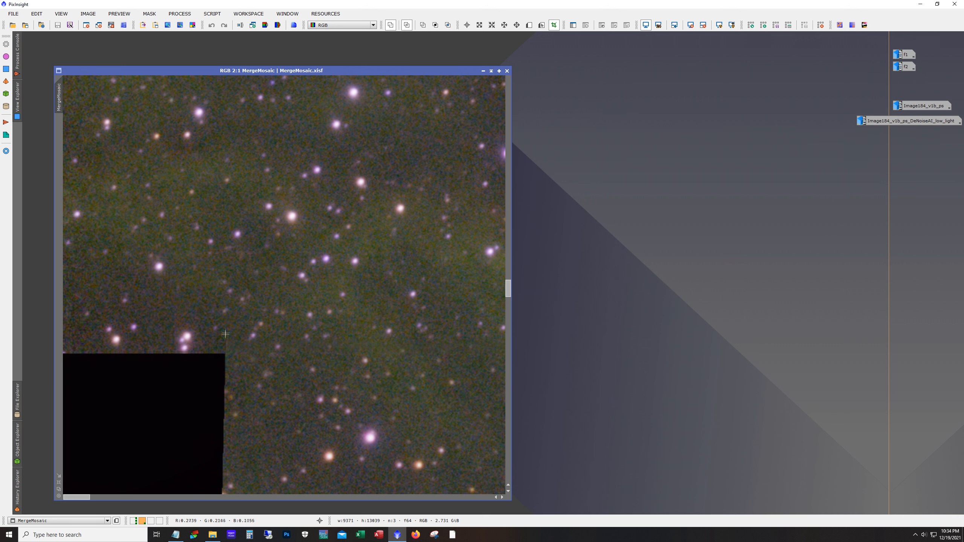
scroll(216, 414, down, 1)
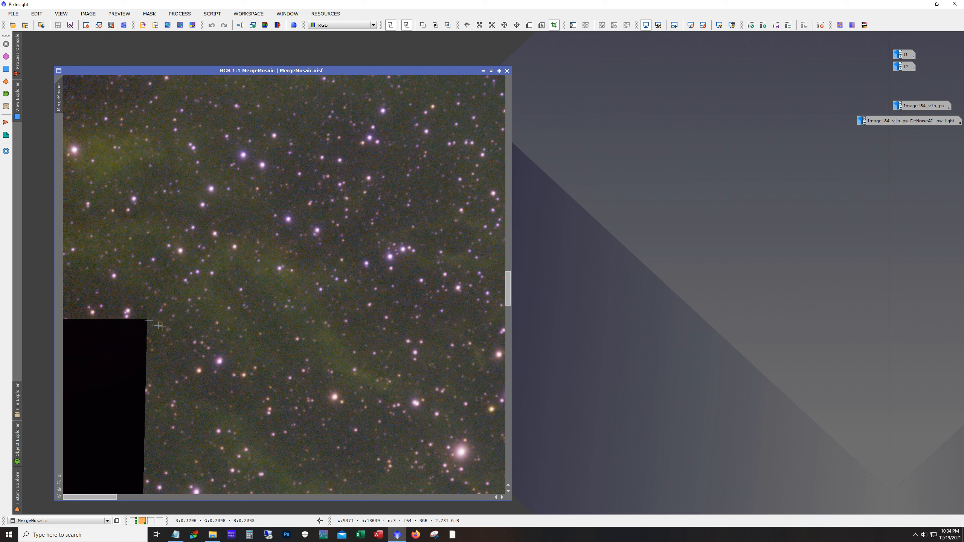
Inspect the seam at MergeMosaic's right edge at up to 3:1, view the whole mosaic and minimize it
drag(107, 497, 495, 536)
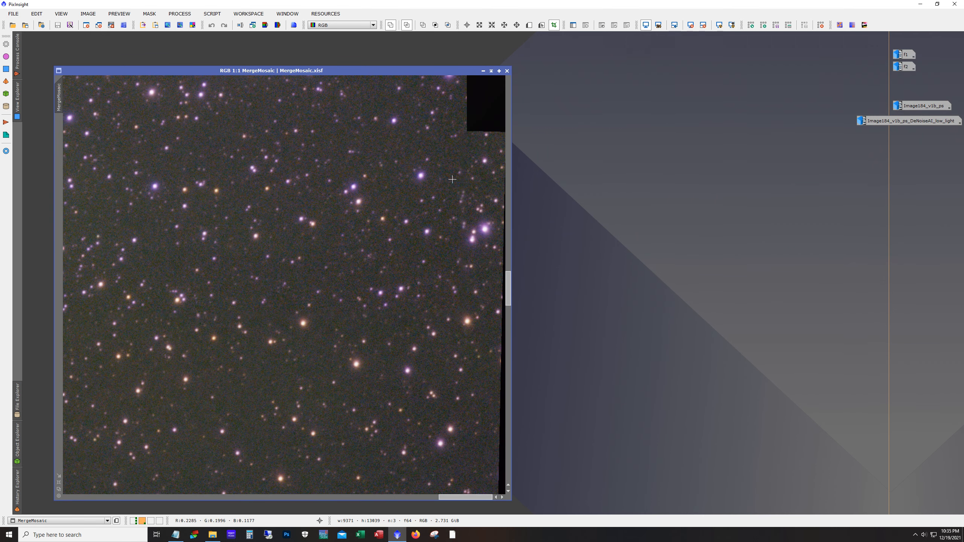
scroll(244, 136, up, 2)
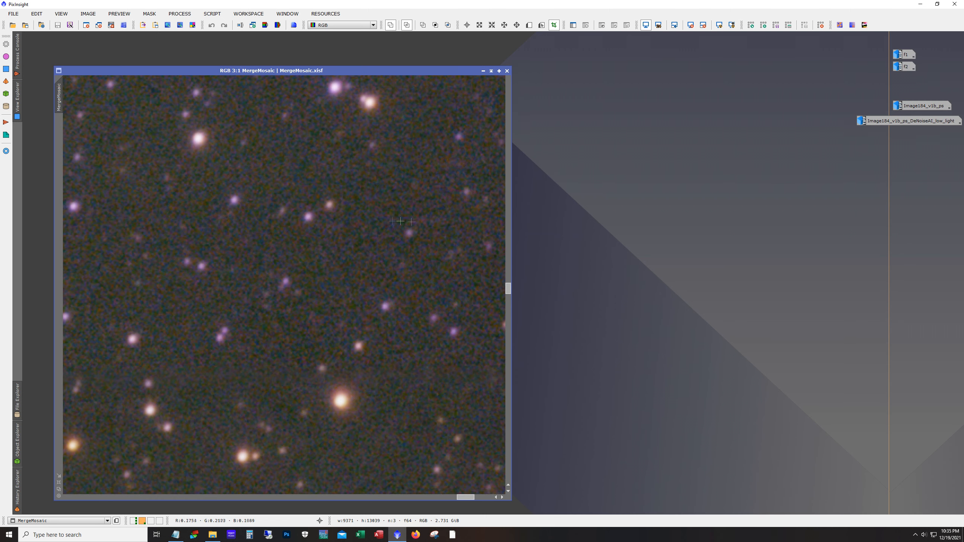
mouse_move(508, 283)
mouse_down()
mouse_move(517, 252)
mouse_move(516, 267)
mouse_up()
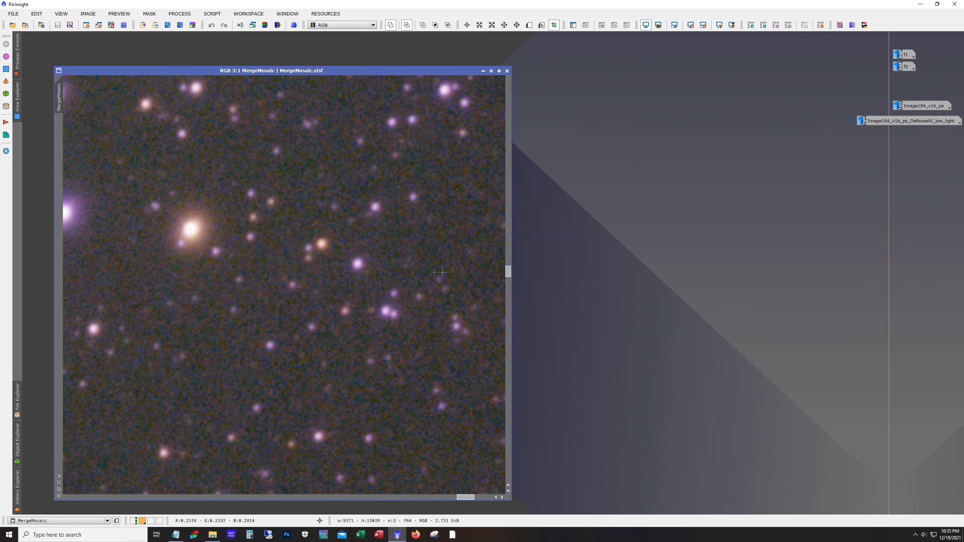
scroll(420, 284, down, 2)
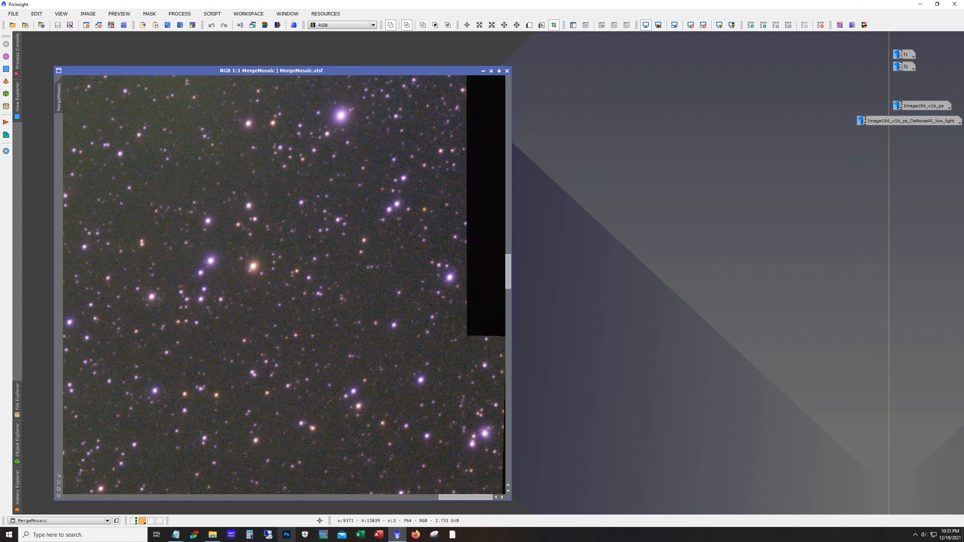
scroll(340, 466, down, 6)
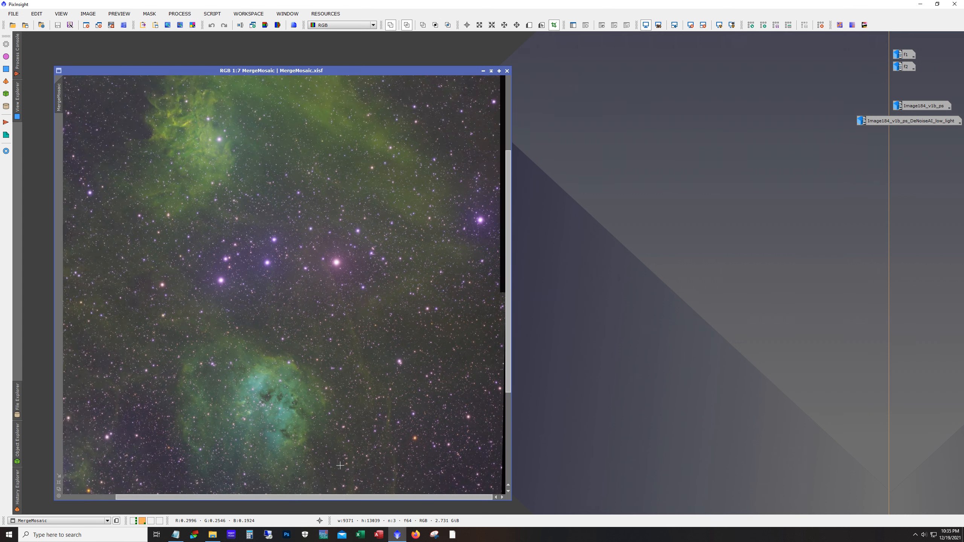
scroll(340, 466, down, 5)
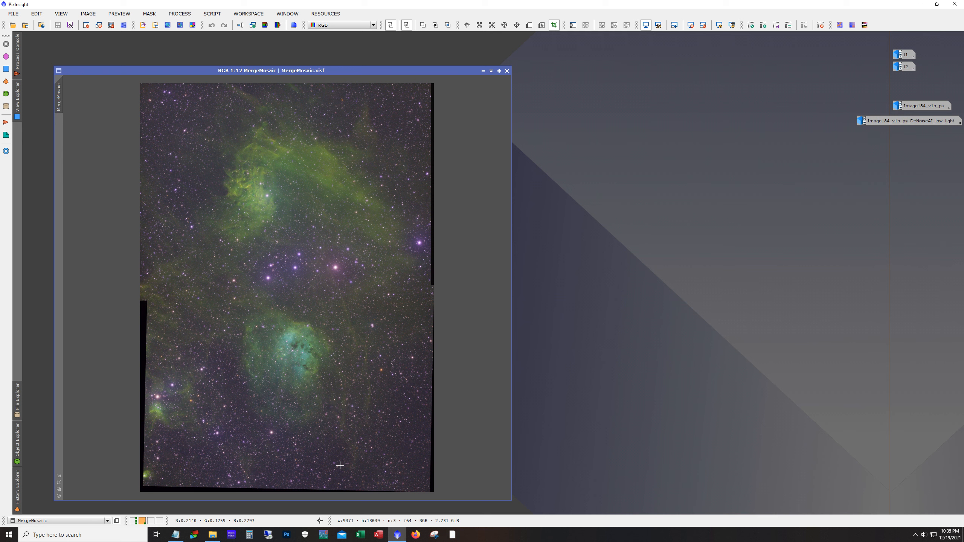
click(483, 71)
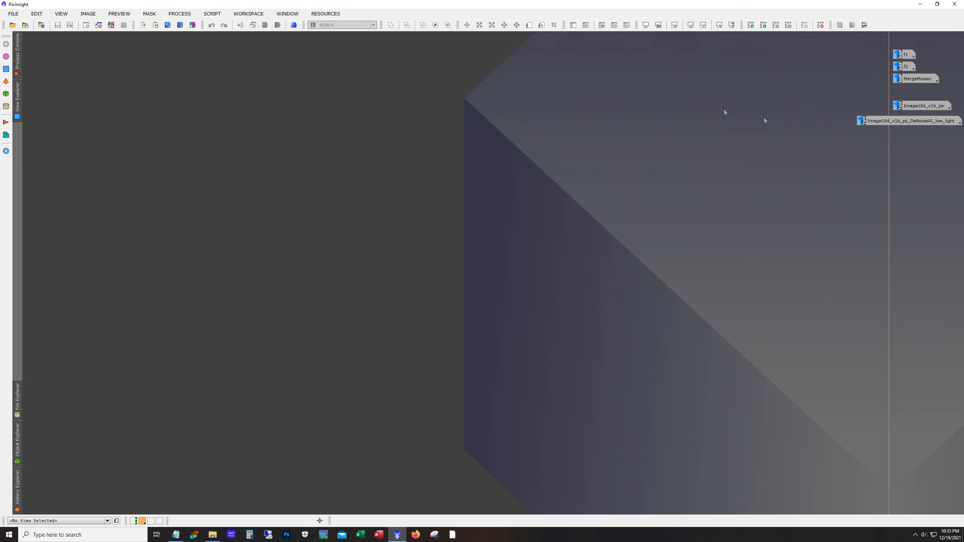
Restore the Image184_v1b_ps image, reposition it, enlarge its window and view it at 1:7 magnification
double_click(931, 106)
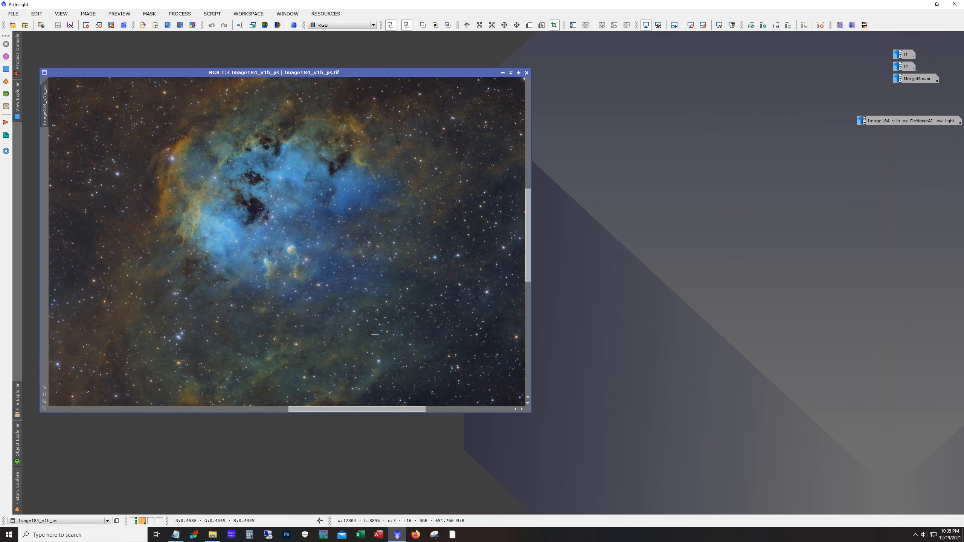
drag(276, 74, 312, 60)
drag(567, 402, 819, 506)
scroll(727, 431, up, 1)
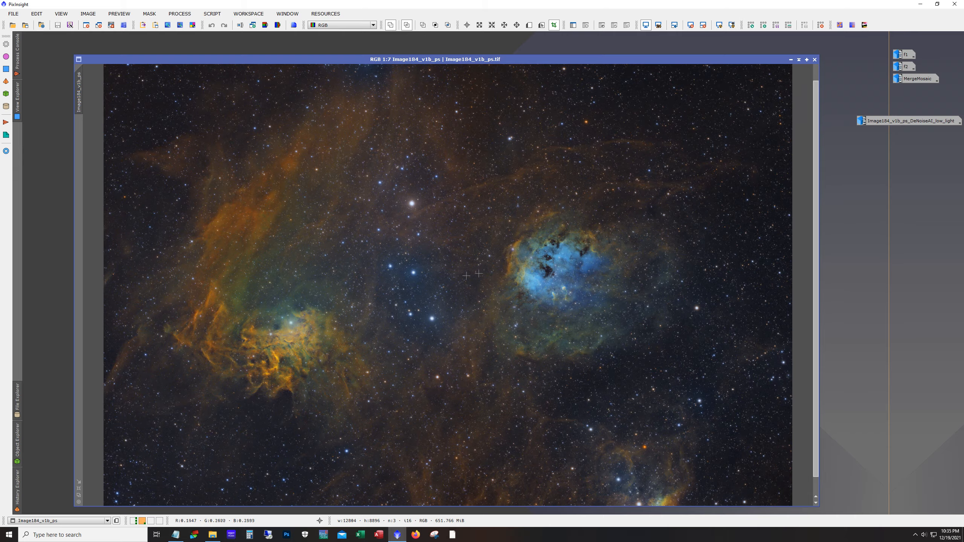
Inspect the orange nebula and its surroundings in Image184_v1b_ps at 1:1, 1:2 and 1:3 magnification
scroll(479, 274, up, 6)
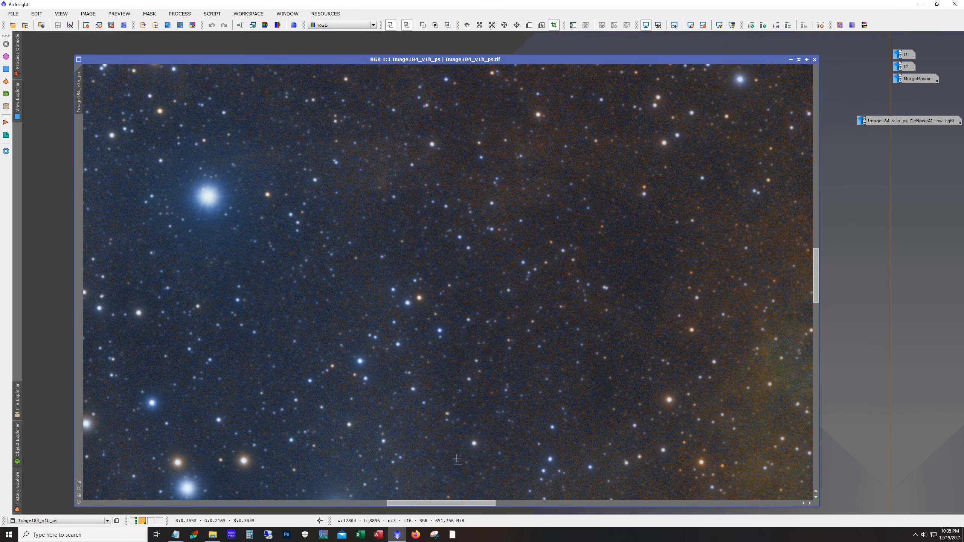
drag(471, 503, 335, 516)
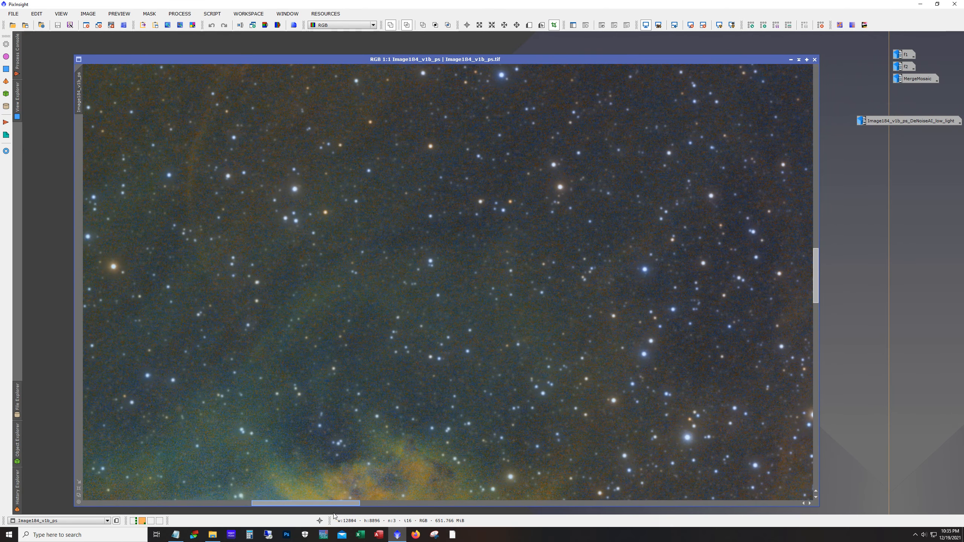
drag(816, 298, 815, 352)
drag(328, 504, 301, 500)
key(ctrl+minus)
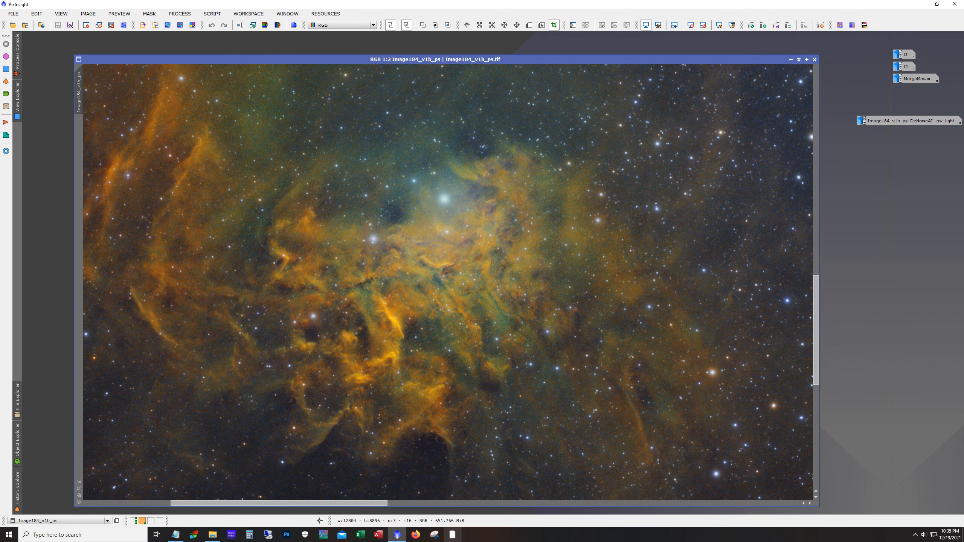
drag(816, 379, 821, 352)
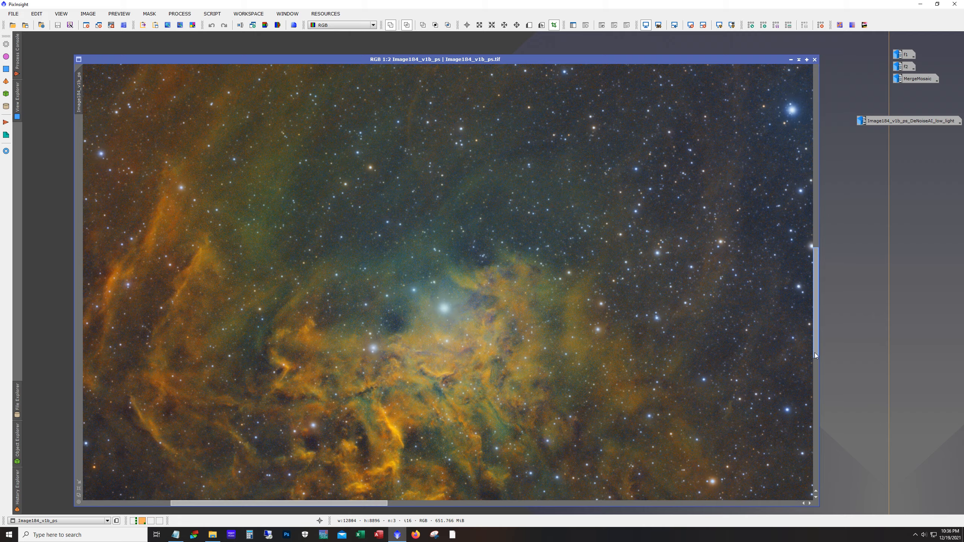
drag(815, 353, 831, 382)
scroll(448, 282, down, 1)
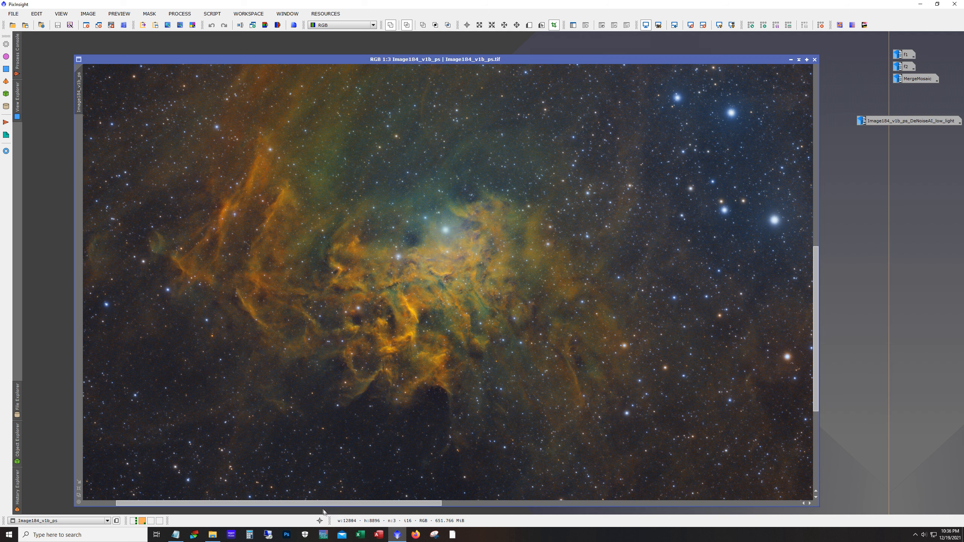
Examine the blue nebula in Image184_v1b_ps at 1:3 and the central blue stars at 1:1, and return to a wide view
drag(307, 504, 612, 516)
drag(815, 396, 814, 339)
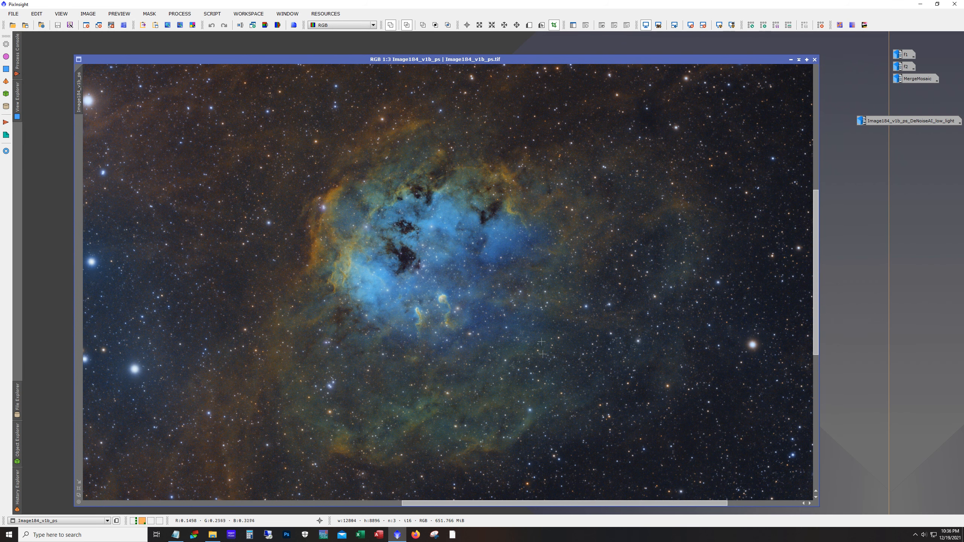
drag(629, 503, 449, 504)
scroll(375, 370, up, 3)
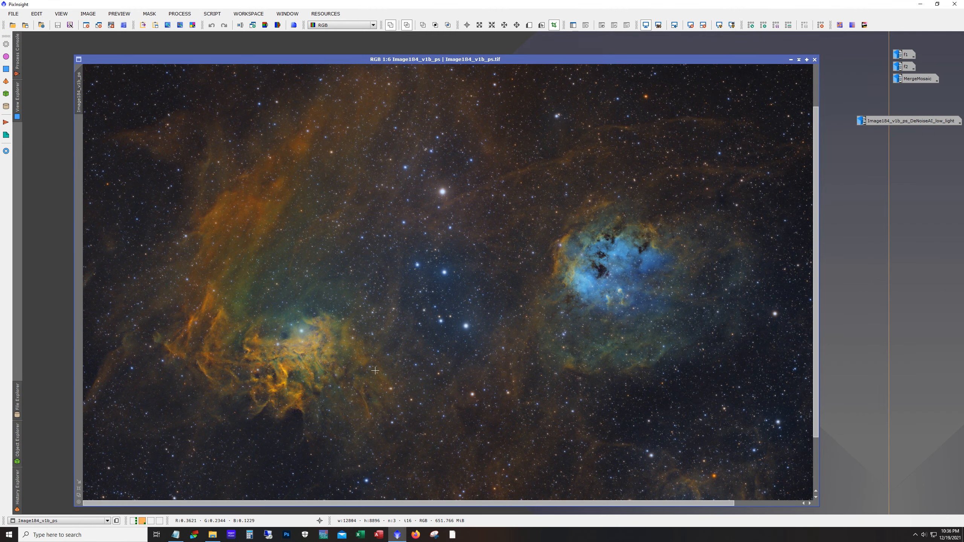
scroll(375, 370, down, 5)
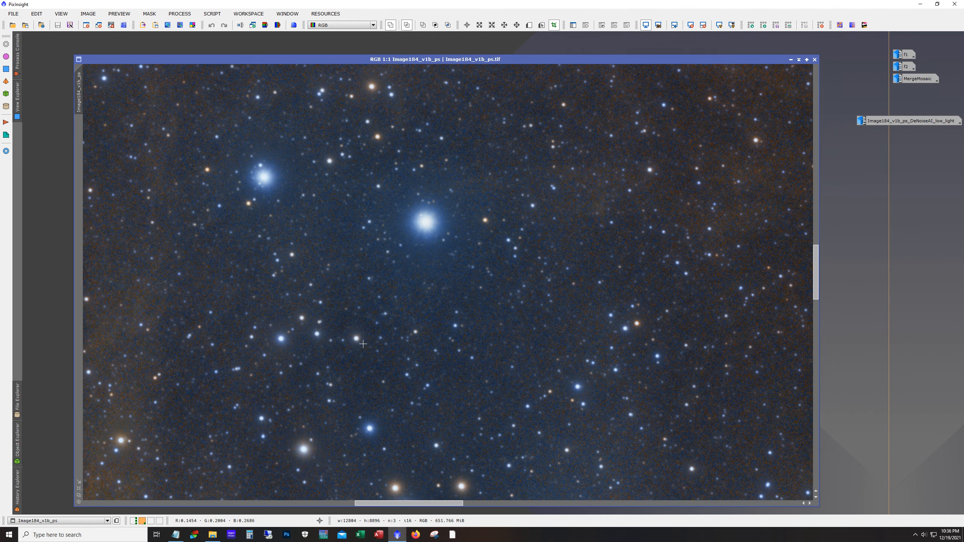
scroll(363, 345, up, 1)
scroll(363, 402, up, 5)
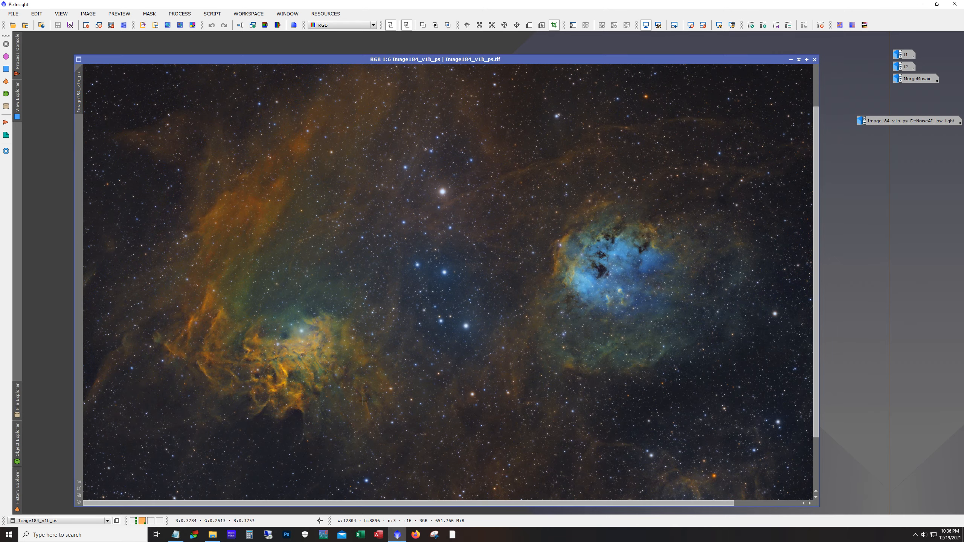
Restore the Image184_v1b_ps_DeNoiseAI_low_light image, and align the Image184_v1b_ps window with its top and bottom edges
double_click(910, 122)
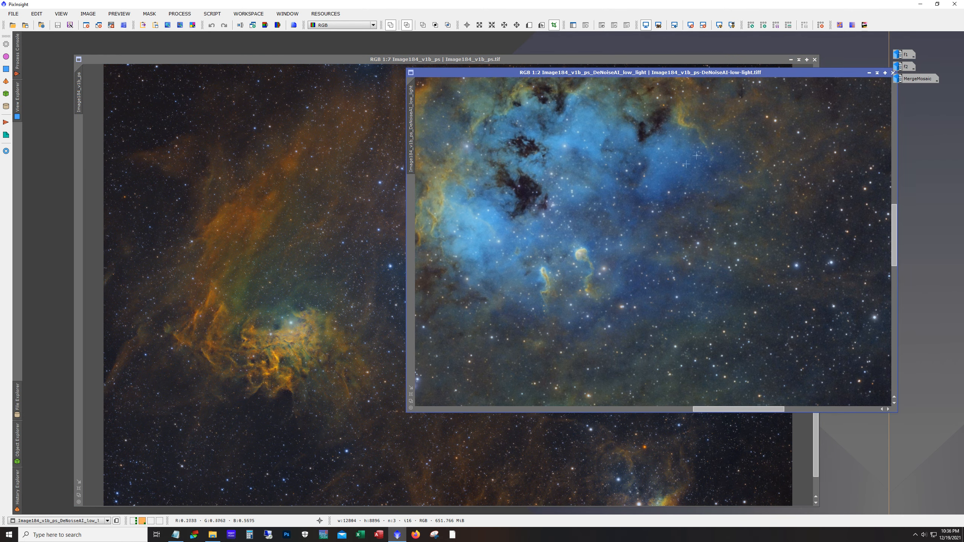
click(526, 462)
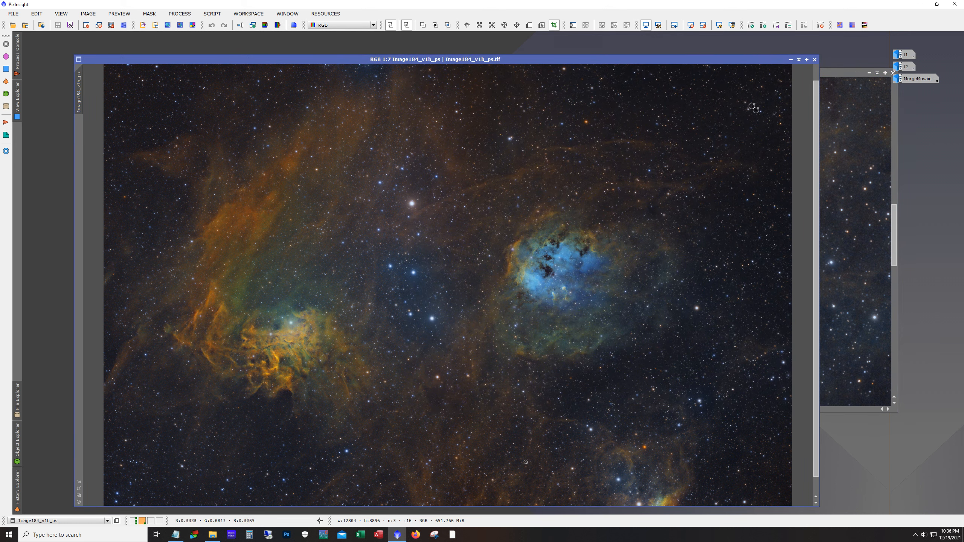
drag(732, 61, 694, 47)
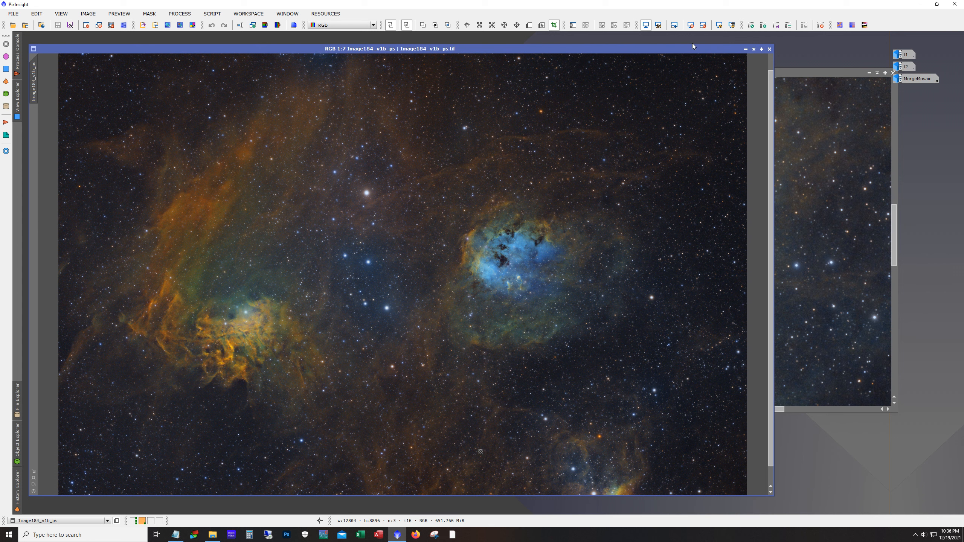
drag(693, 46, 692, 69)
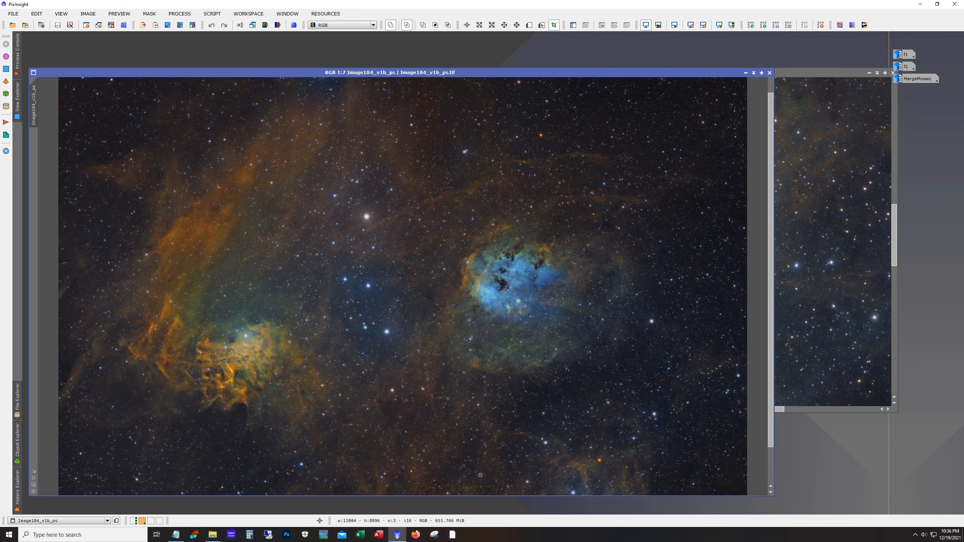
drag(635, 496, 612, 416)
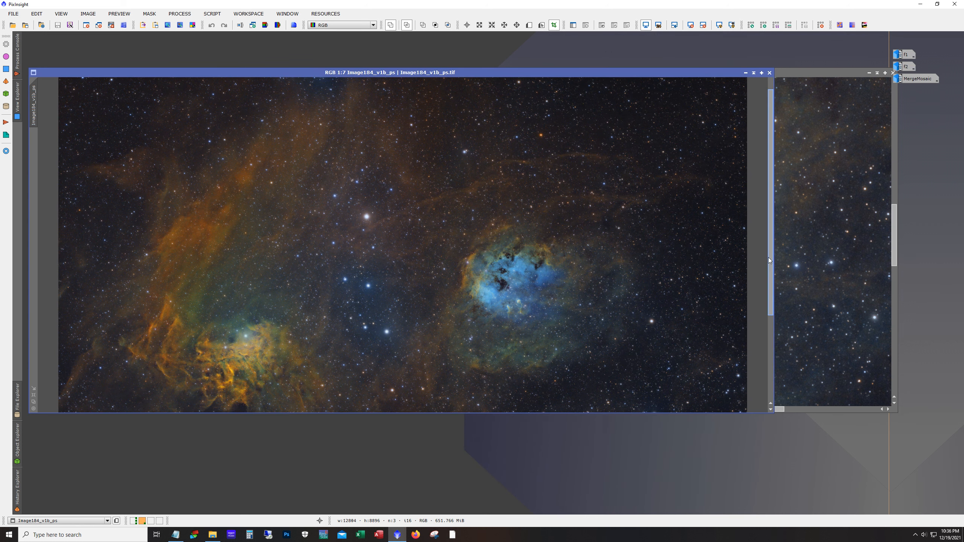
Narrow the Image184_v1b_ps window, arrange it side by side with the denoised image, and view it at 1:10 magnification
drag(774, 257, 408, 241)
scroll(248, 236, down, 3)
scroll(247, 236, down, 2)
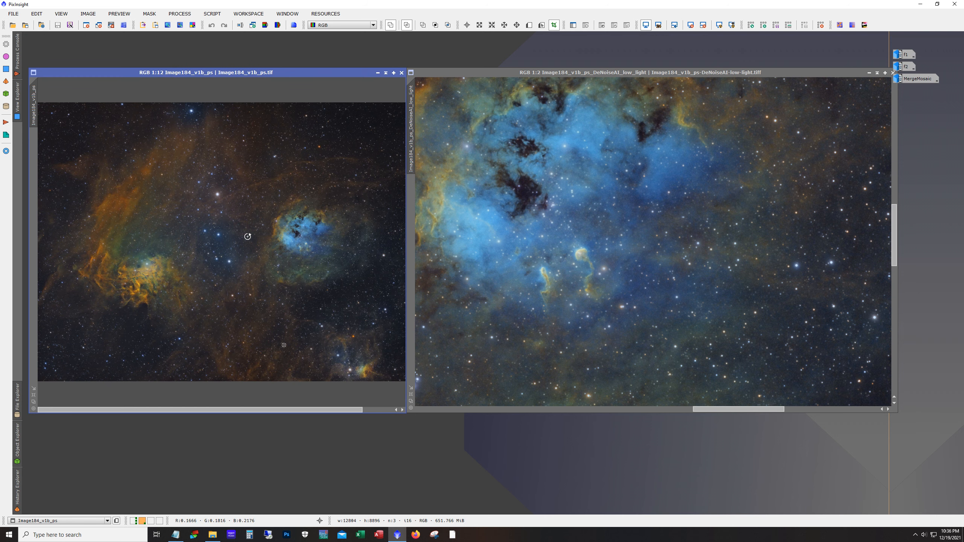
scroll(248, 236, up, 2)
drag(551, 73, 607, 72)
click(339, 73)
drag(339, 73, 395, 72)
drag(87, 192, 36, 192)
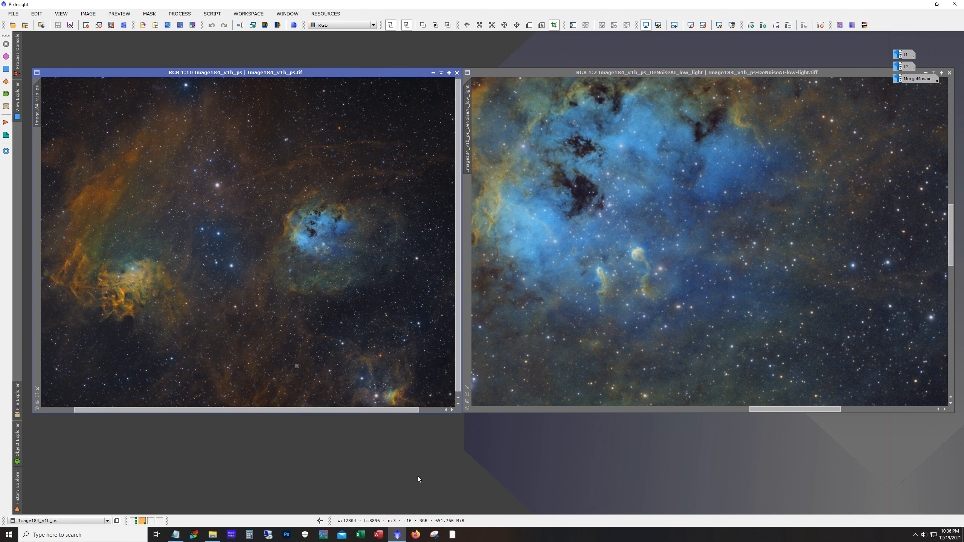
Match Image184_v1b_ps's view to the denoised image's and compare the blue nebula's noise in both at 1:2 and 1:1 magnification
drag(468, 152, 41, 128)
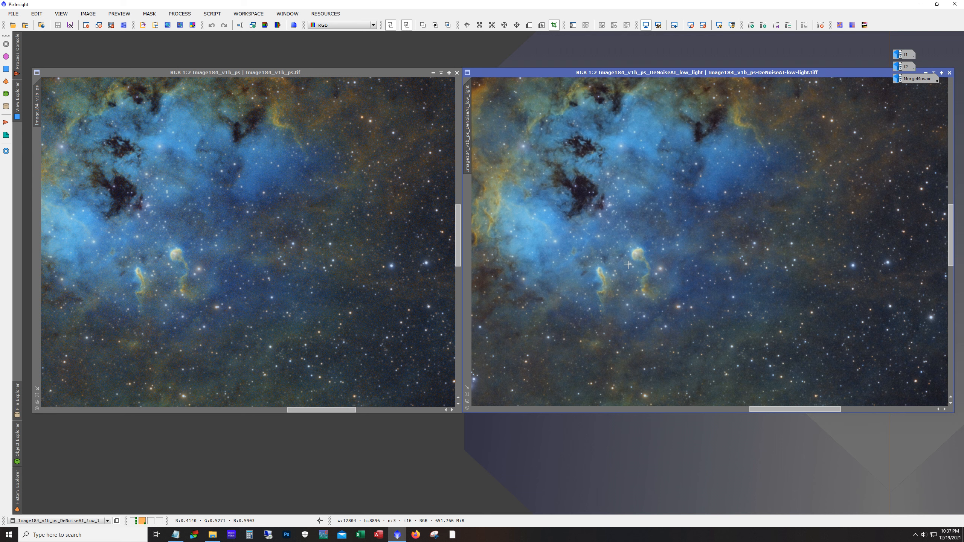
drag(320, 410, 295, 414)
drag(782, 411, 764, 412)
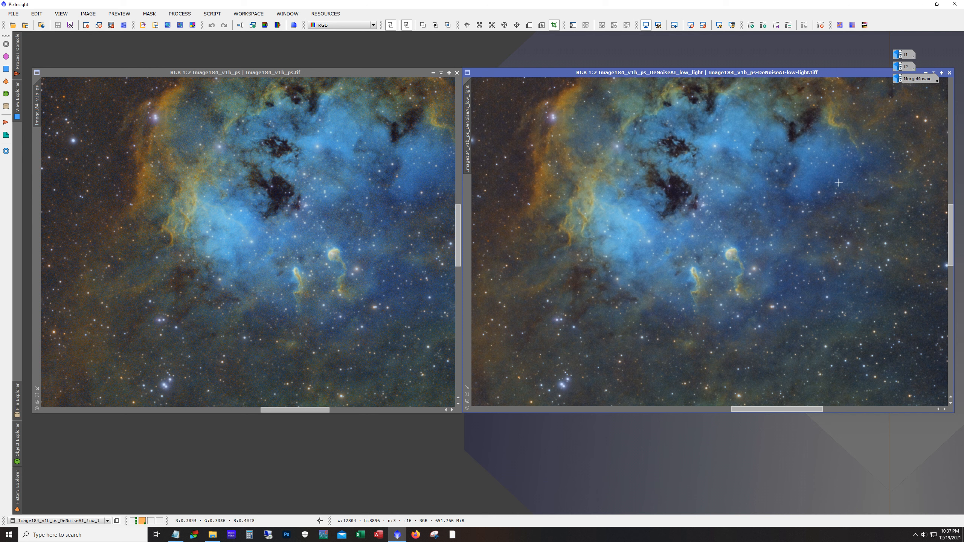
click(252, 261)
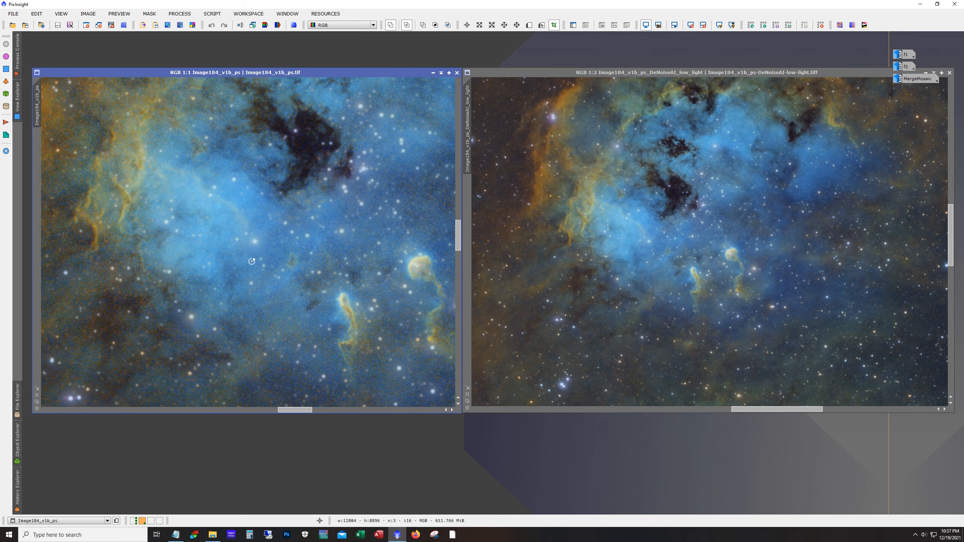
click(711, 247)
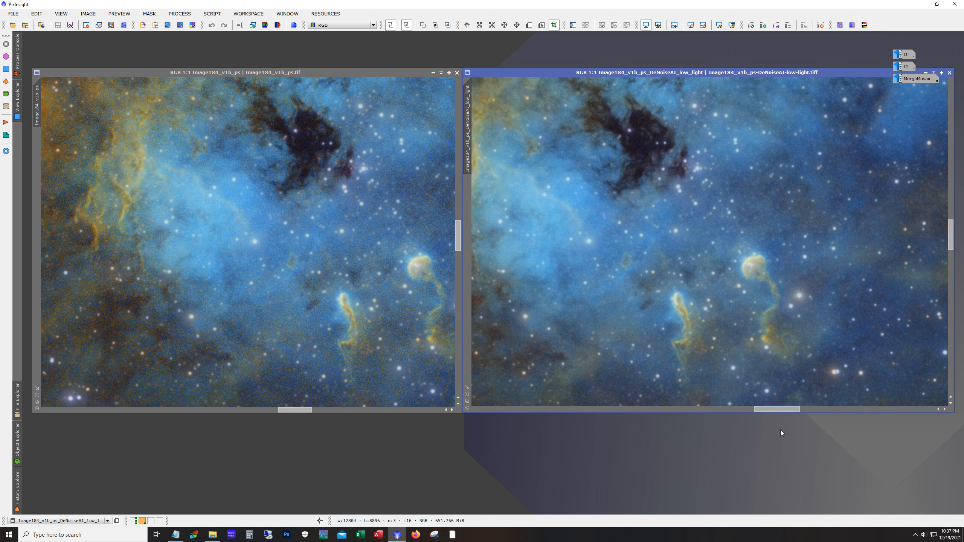
drag(783, 409, 776, 410)
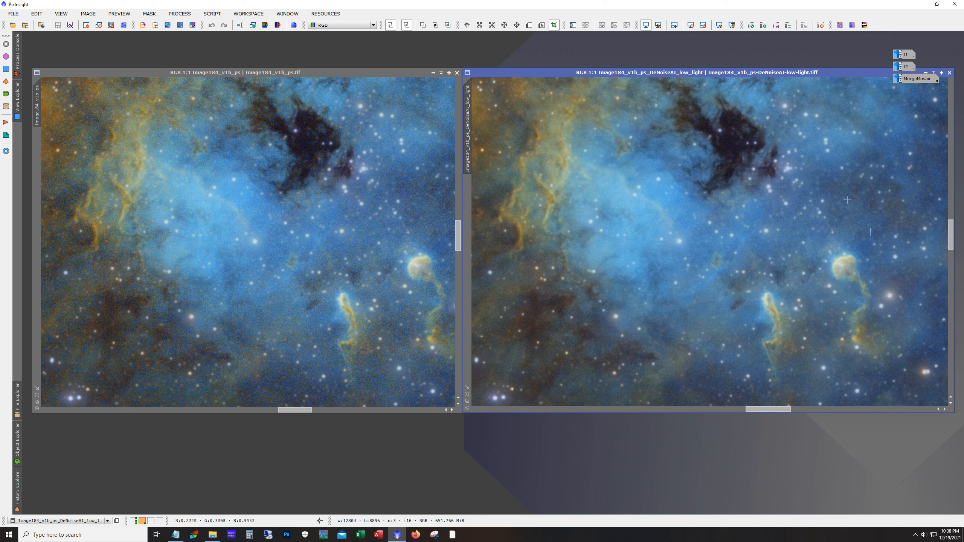
Reposition the denoised image over Image184_v1b_ps and zoom out to 1:10 to view the overall picture
drag(775, 74, 598, 82)
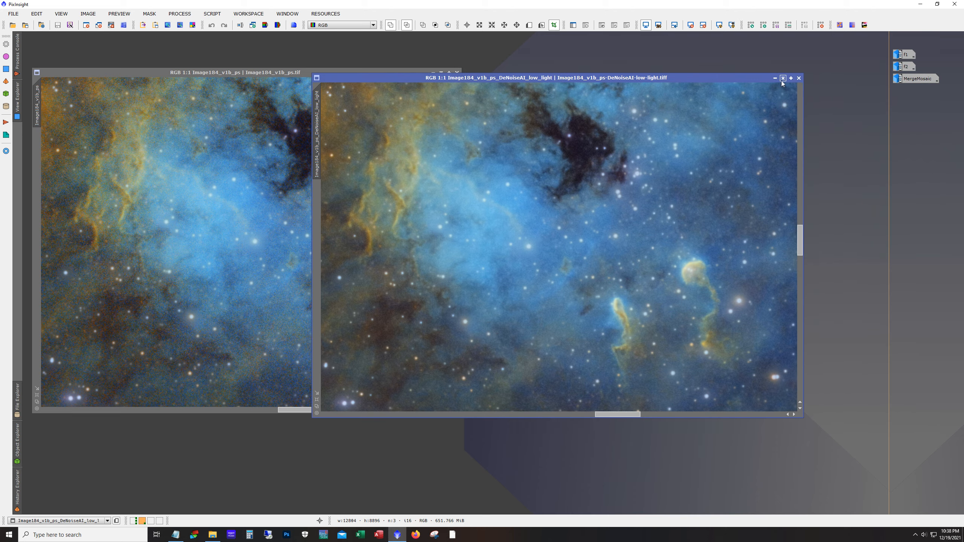
scroll(648, 200, down, 8)
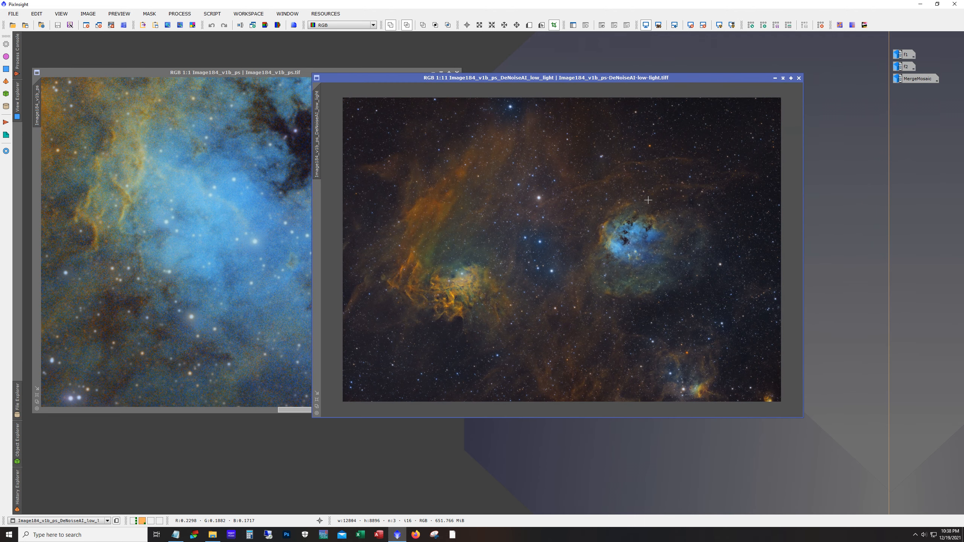
scroll(677, 199, down, 1)
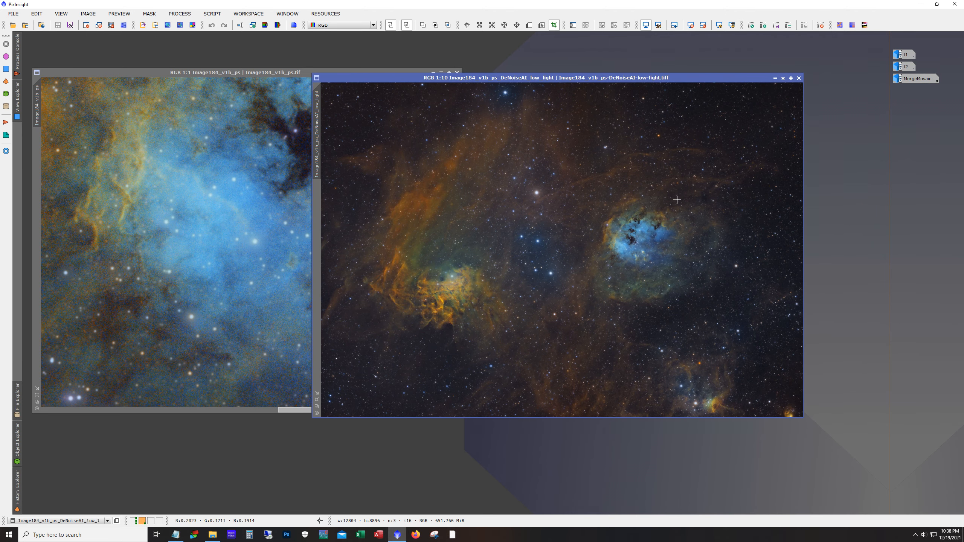